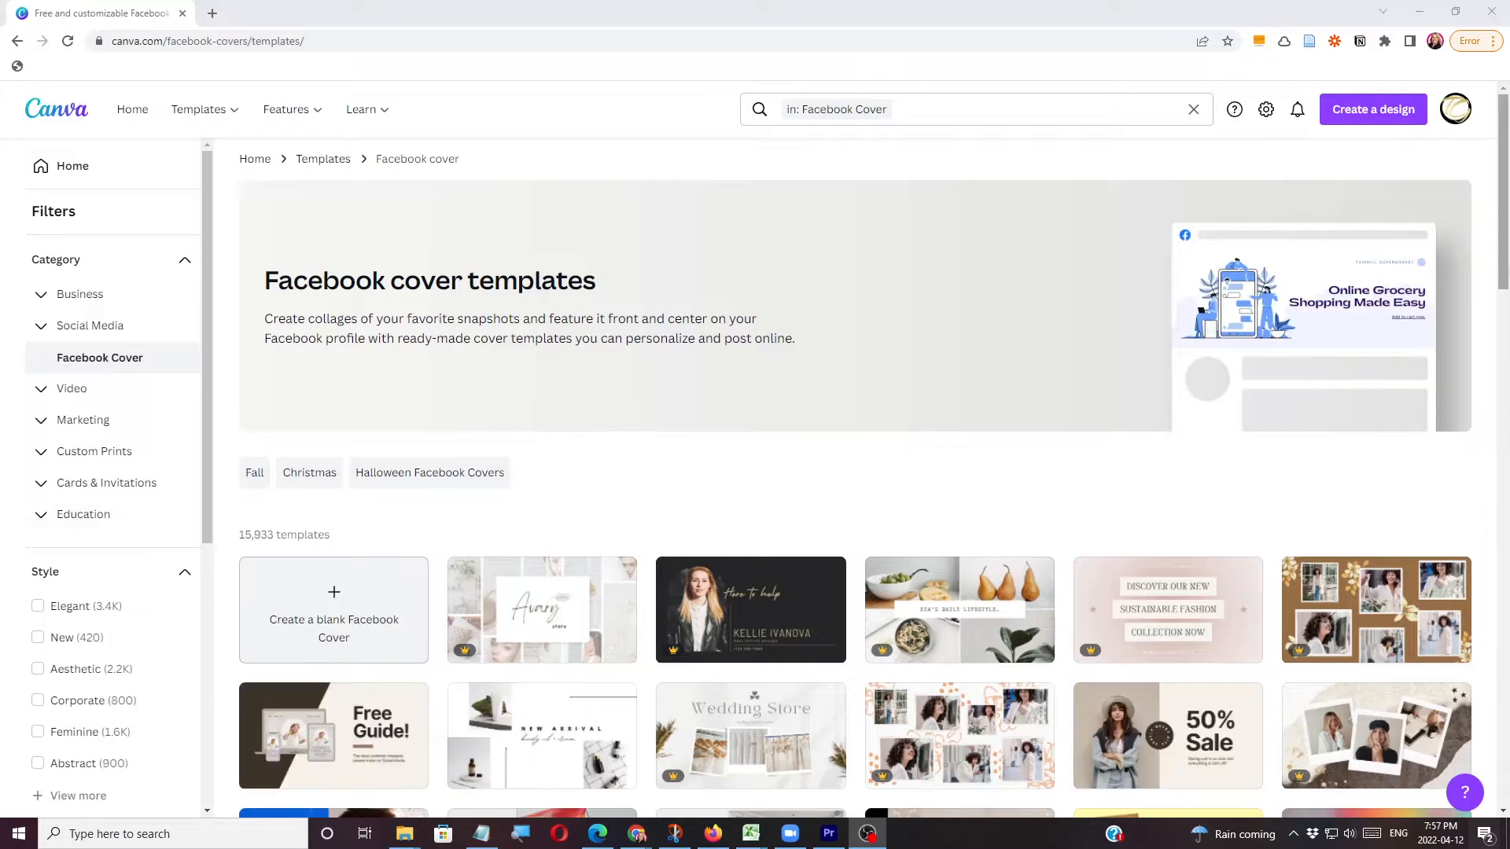
Browse the Facebook cover templates and open the White and Pink Feminine Real Estate Agent Facebook Cover for customizing.
scroll(1492, 357, down, 8)
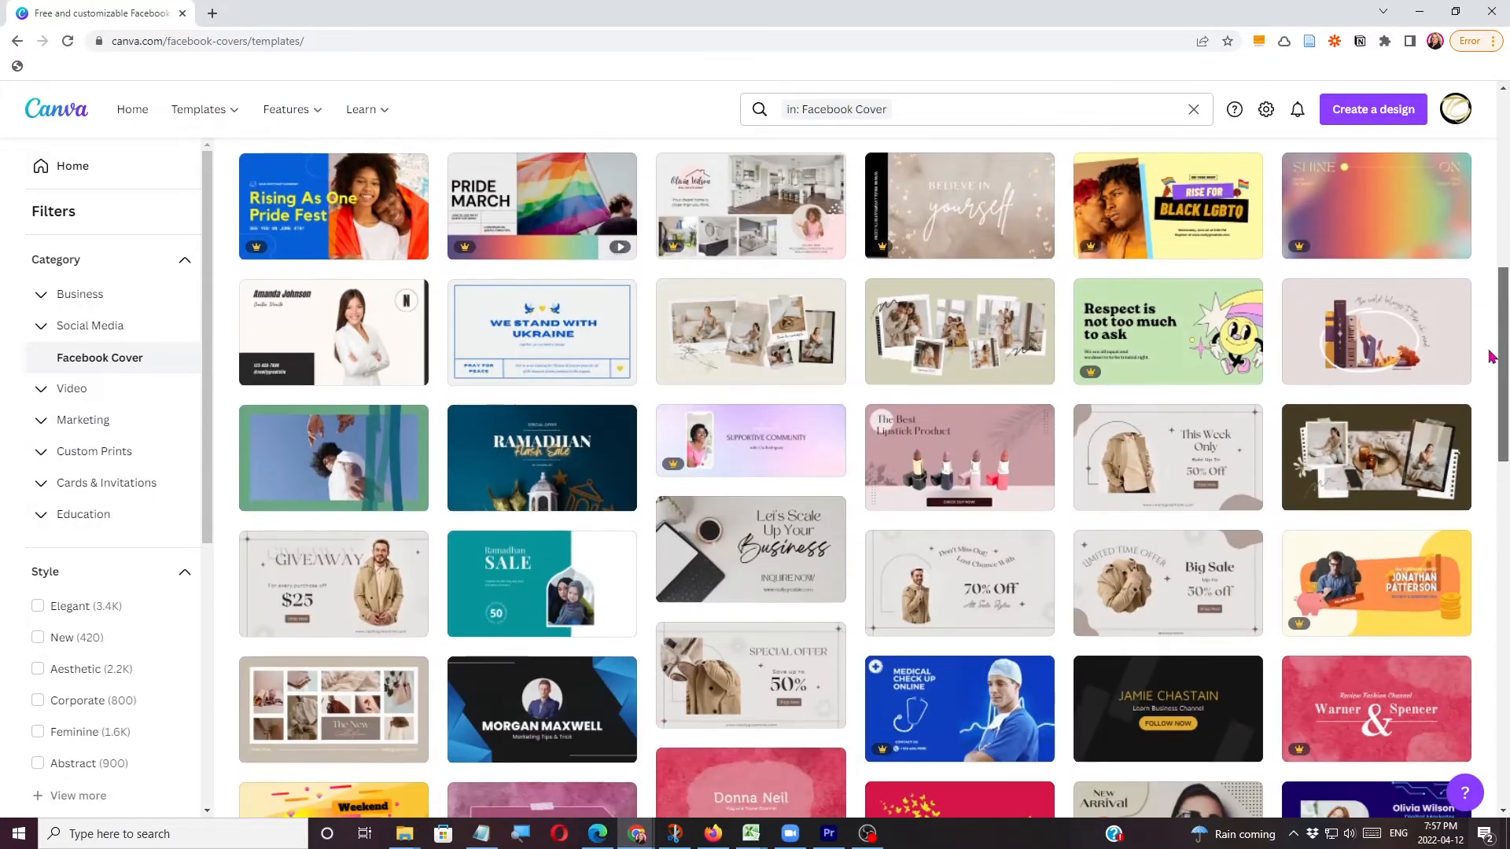
scroll(1492, 357, down, 14)
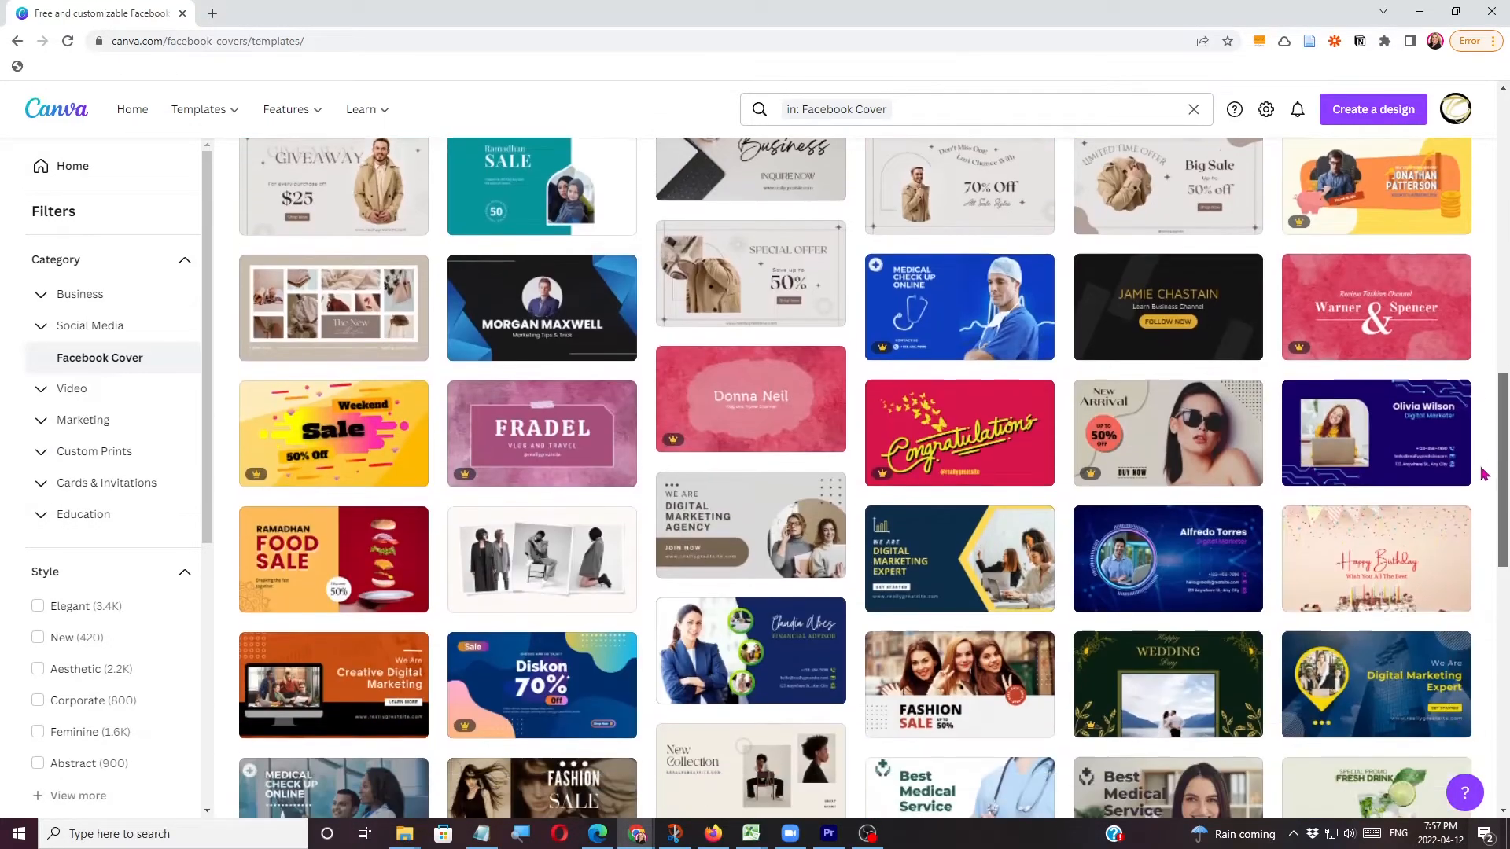
scroll(1466, 550, up, 15)
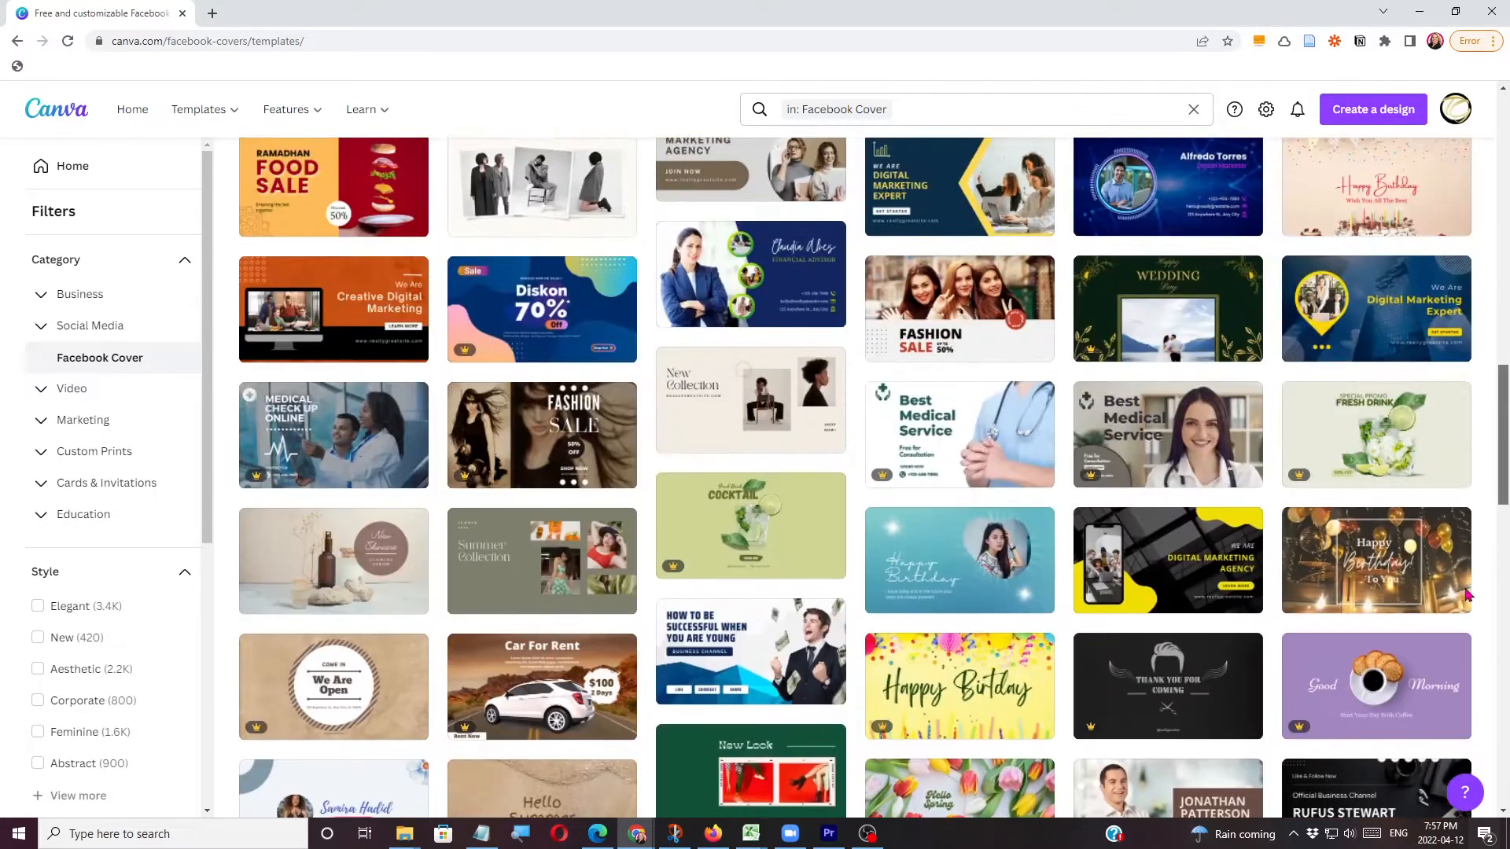
scroll(1463, 413, up, 1)
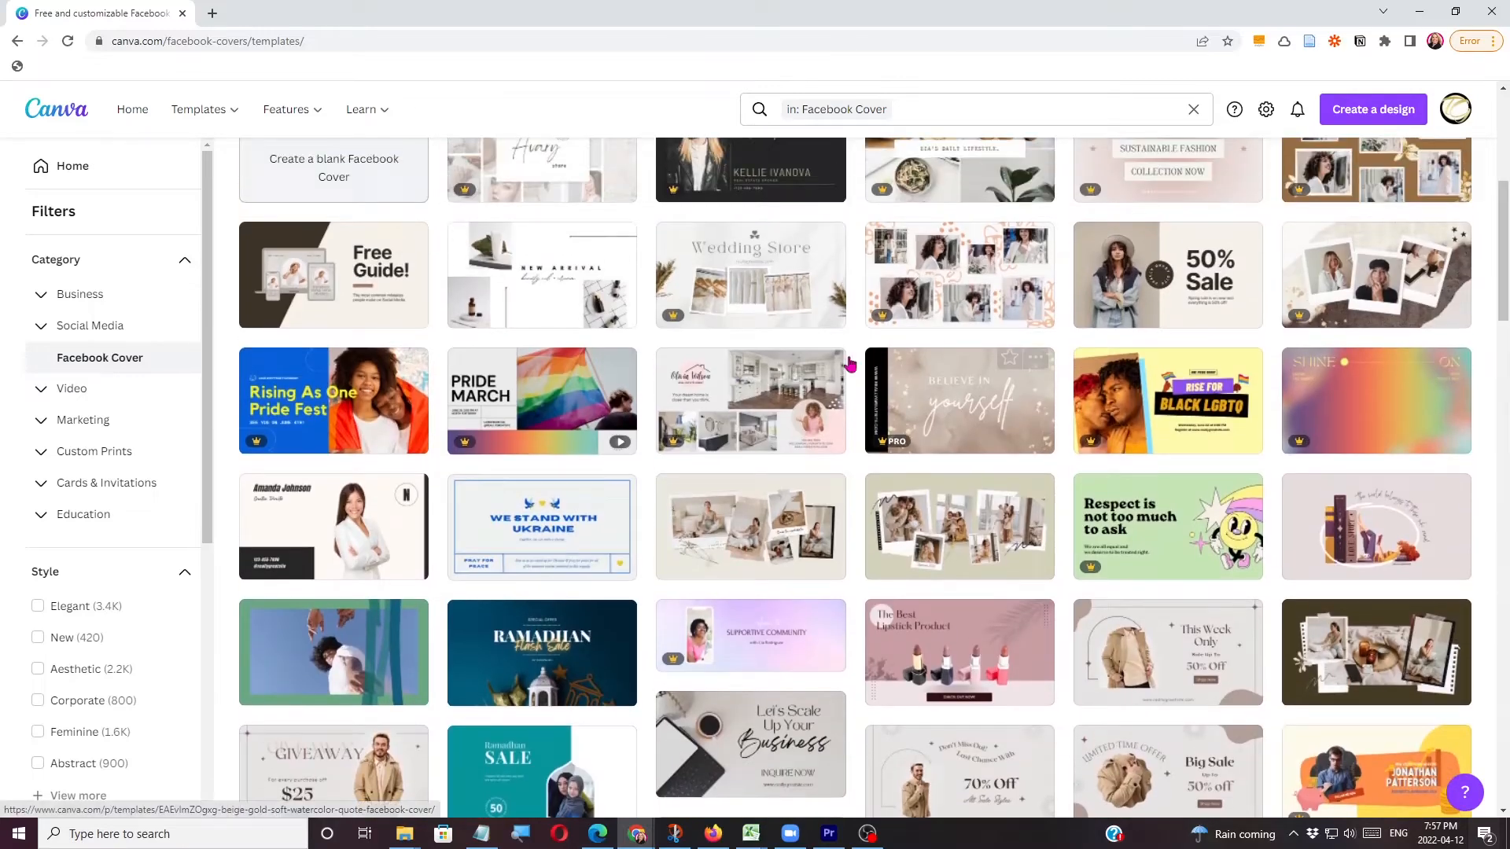
click(787, 389)
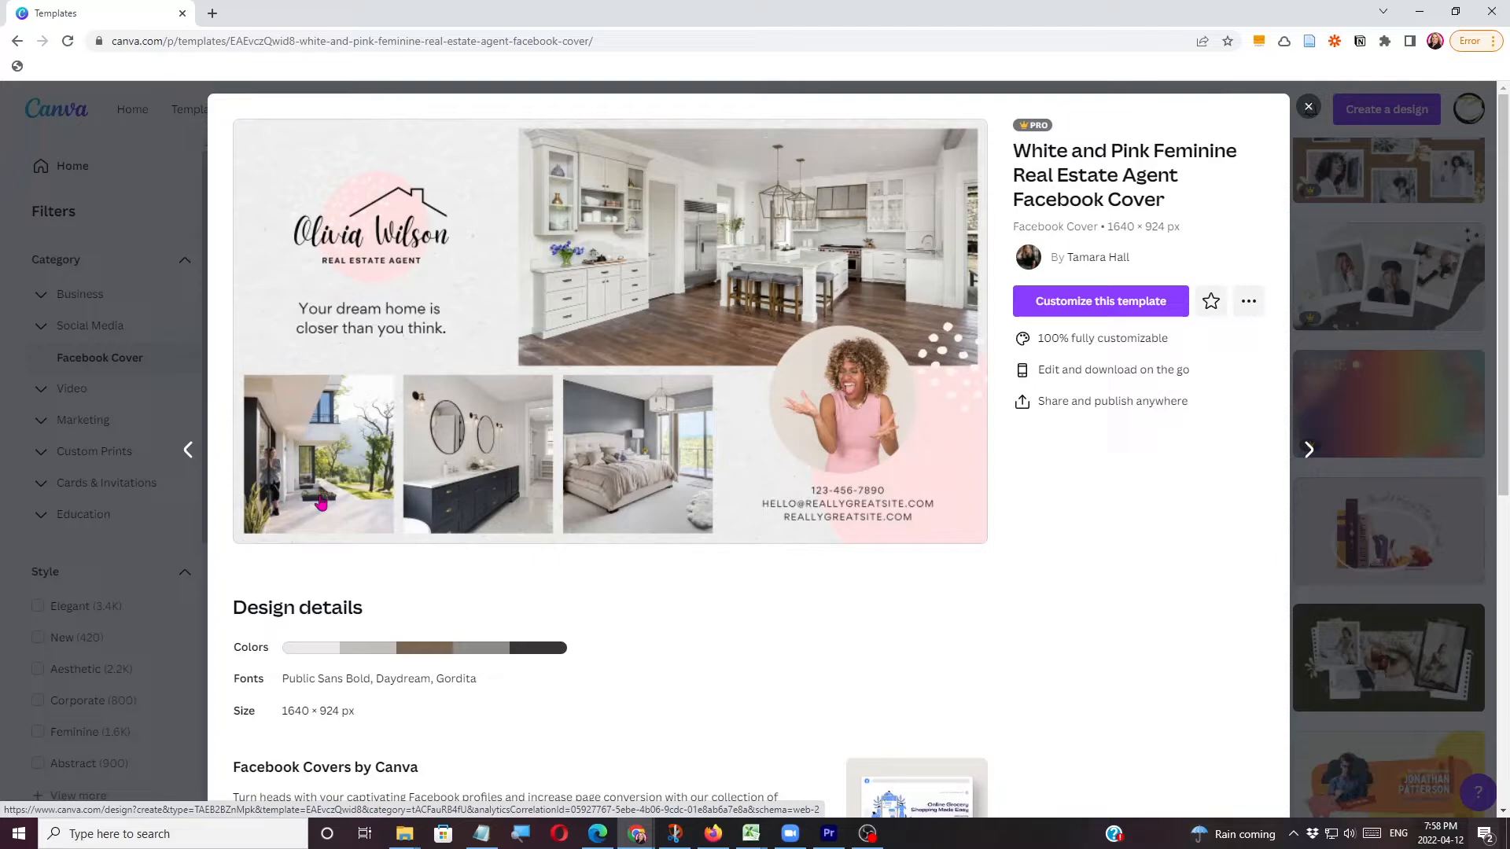
click(1051, 312)
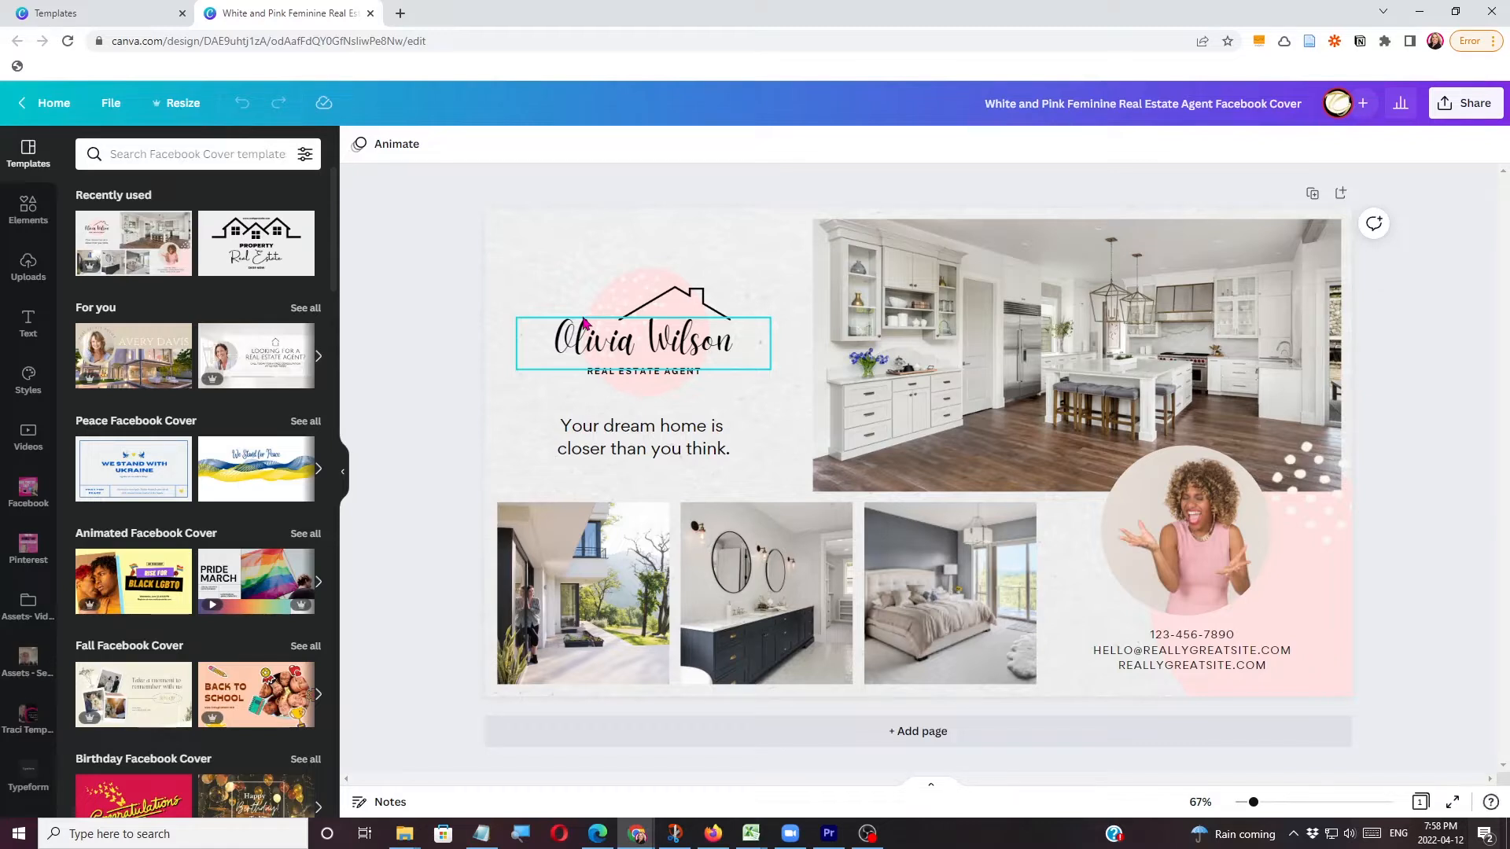
Examine the font choices for the script name text and the colour options for the dotted graphic behind it.
click(599, 352)
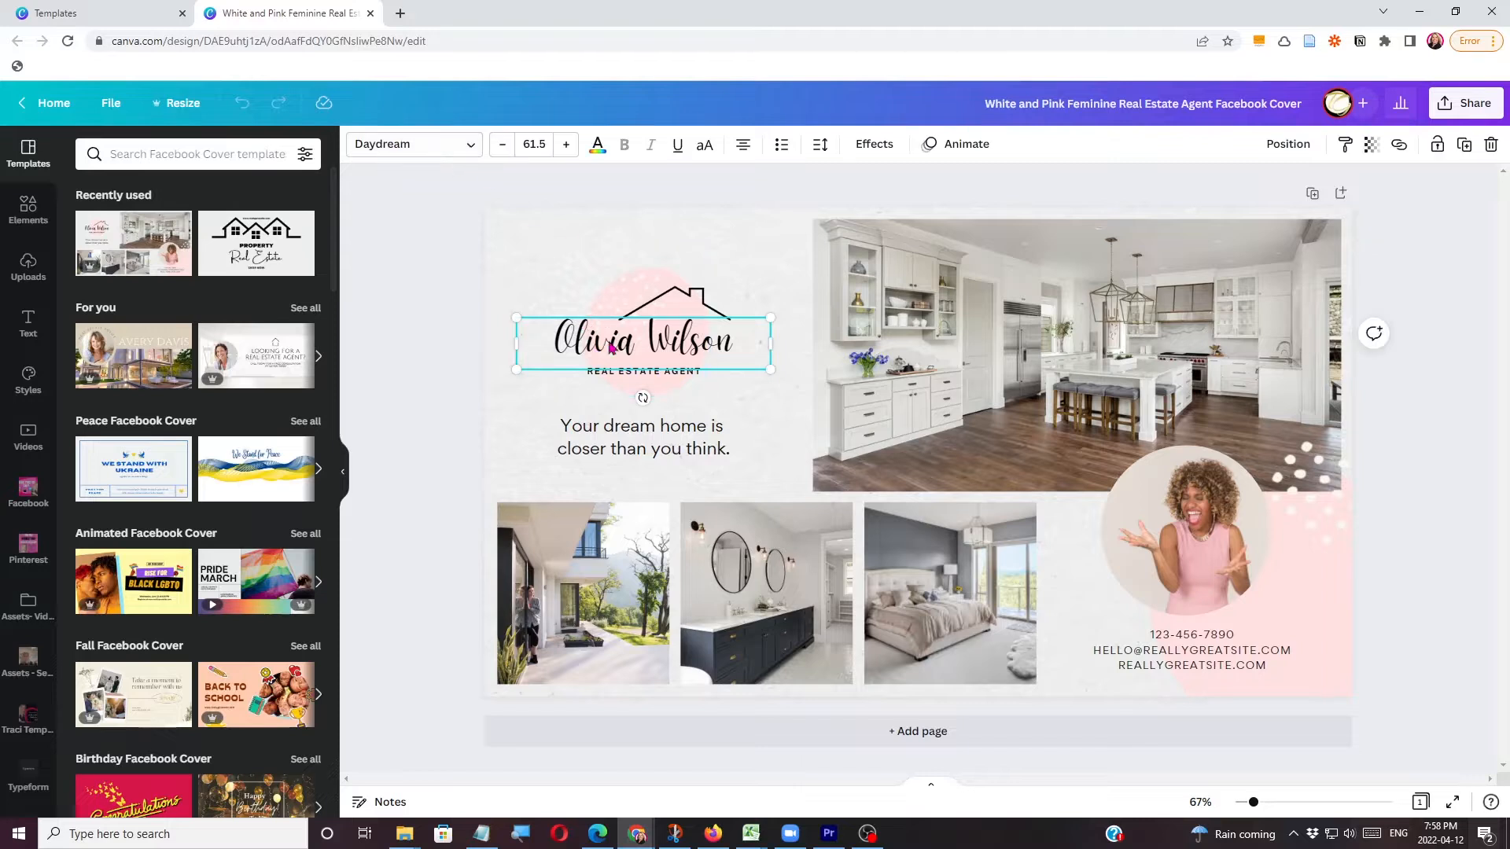
click(463, 146)
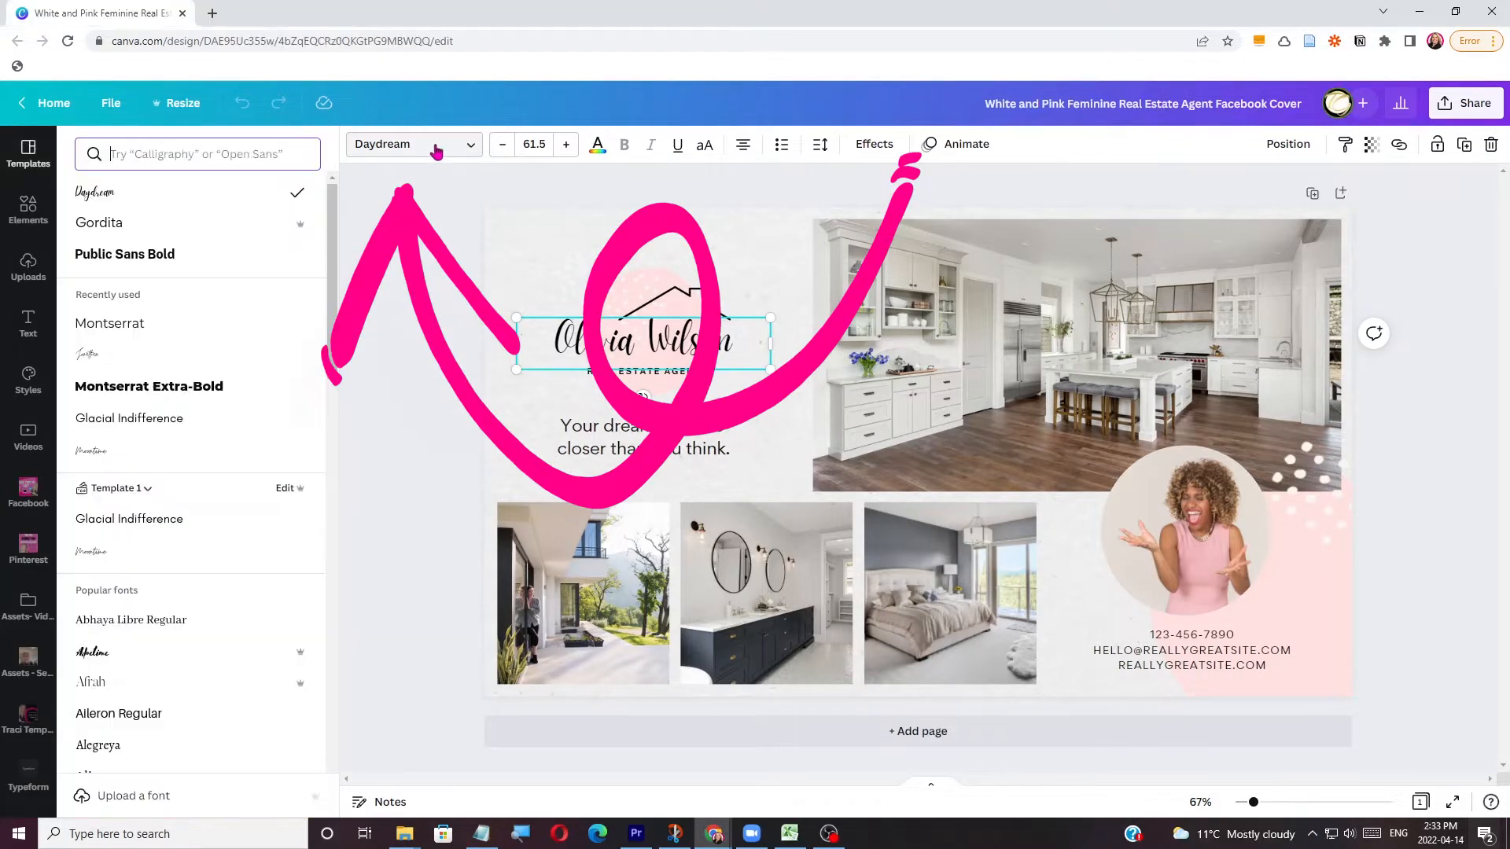
mouse_move(301, 227)
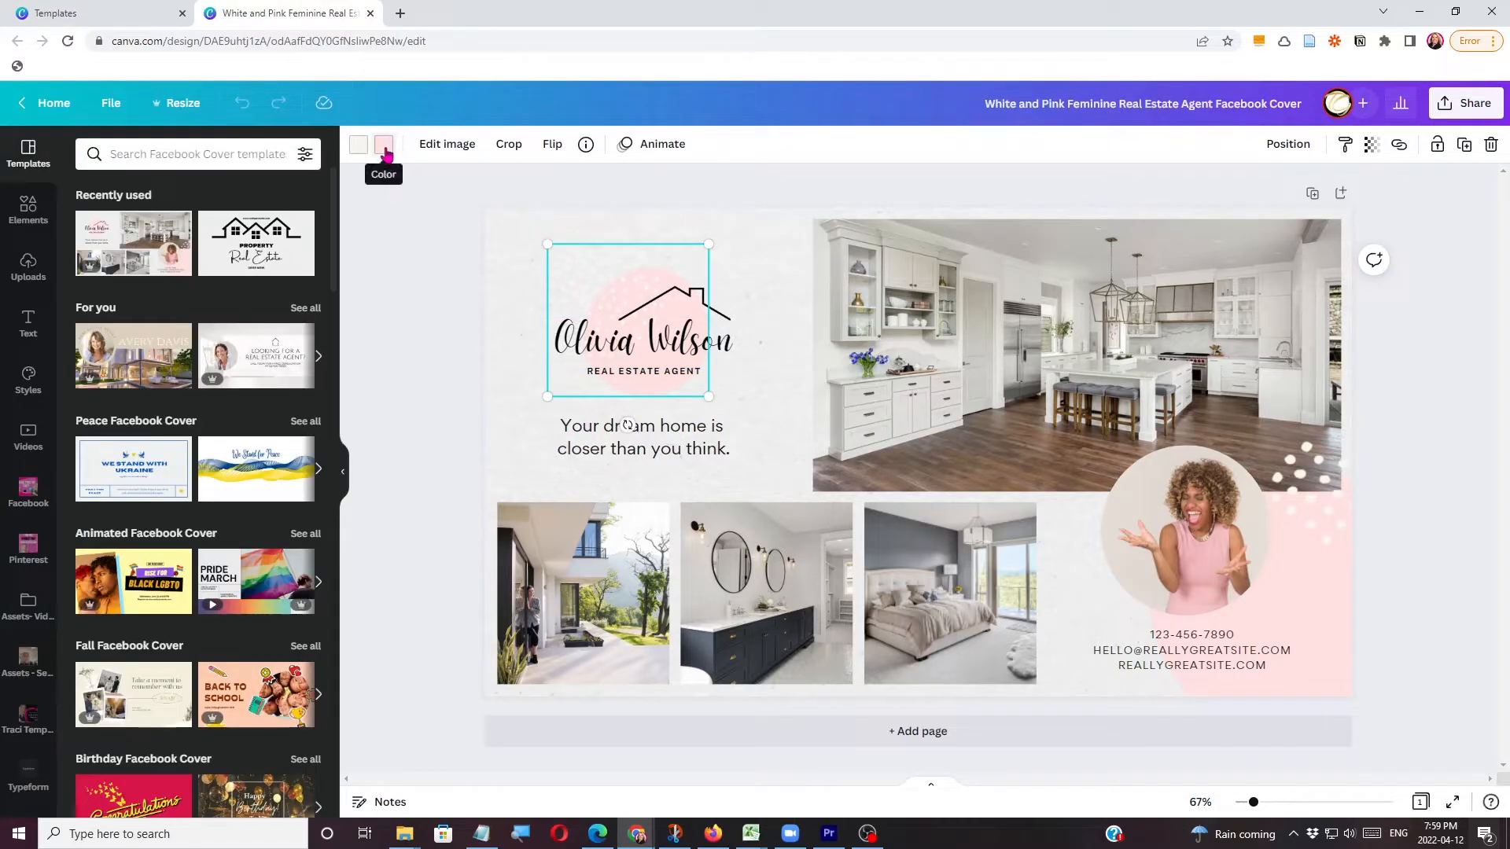
click(385, 147)
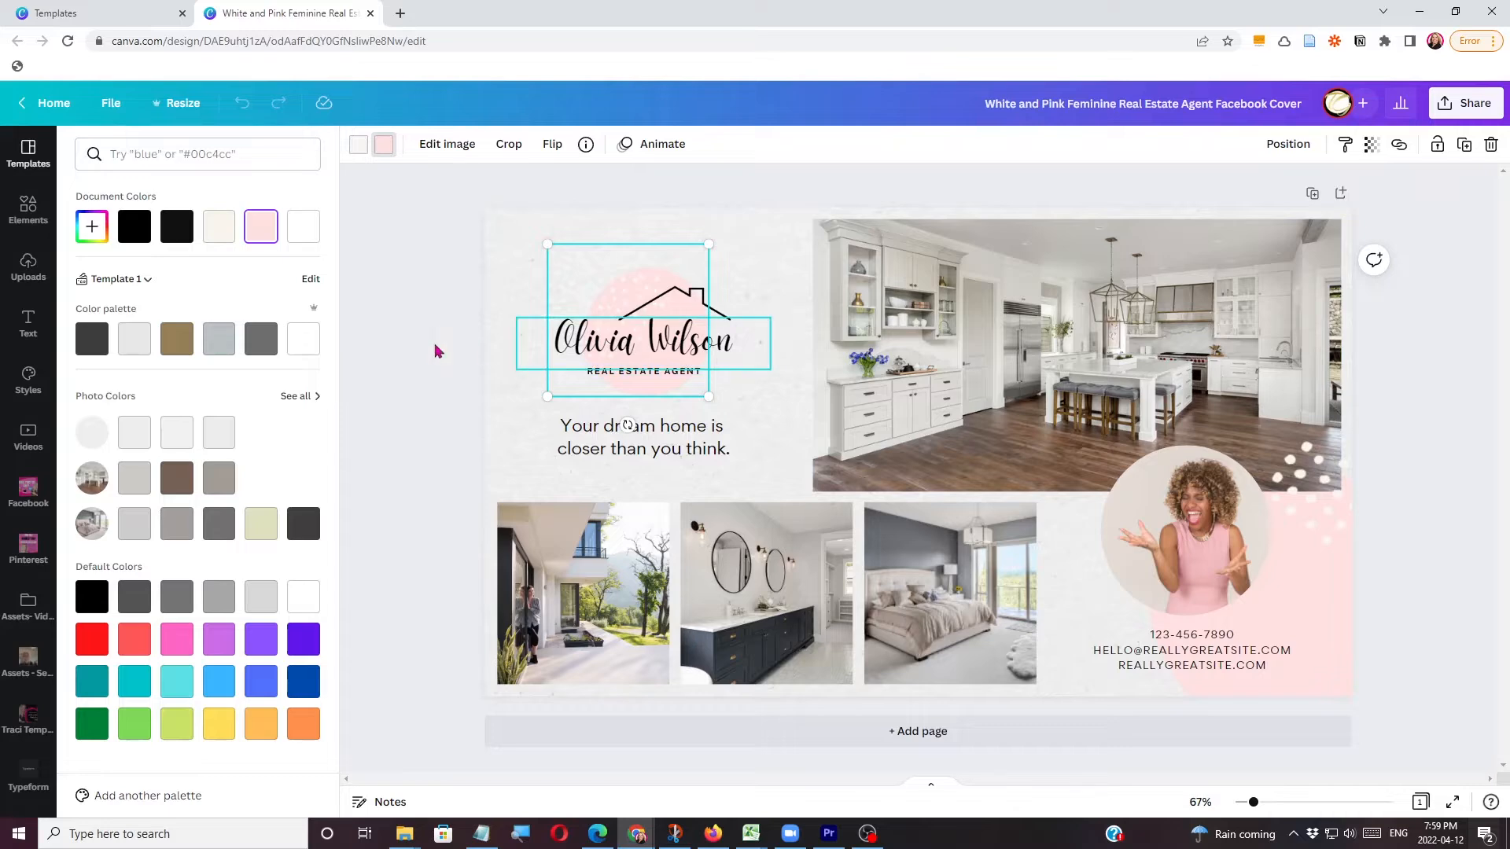
Browse the colour and font styles, apply the first trending style set with Montserrat to the cover, and shuffle its colours.
click(27, 382)
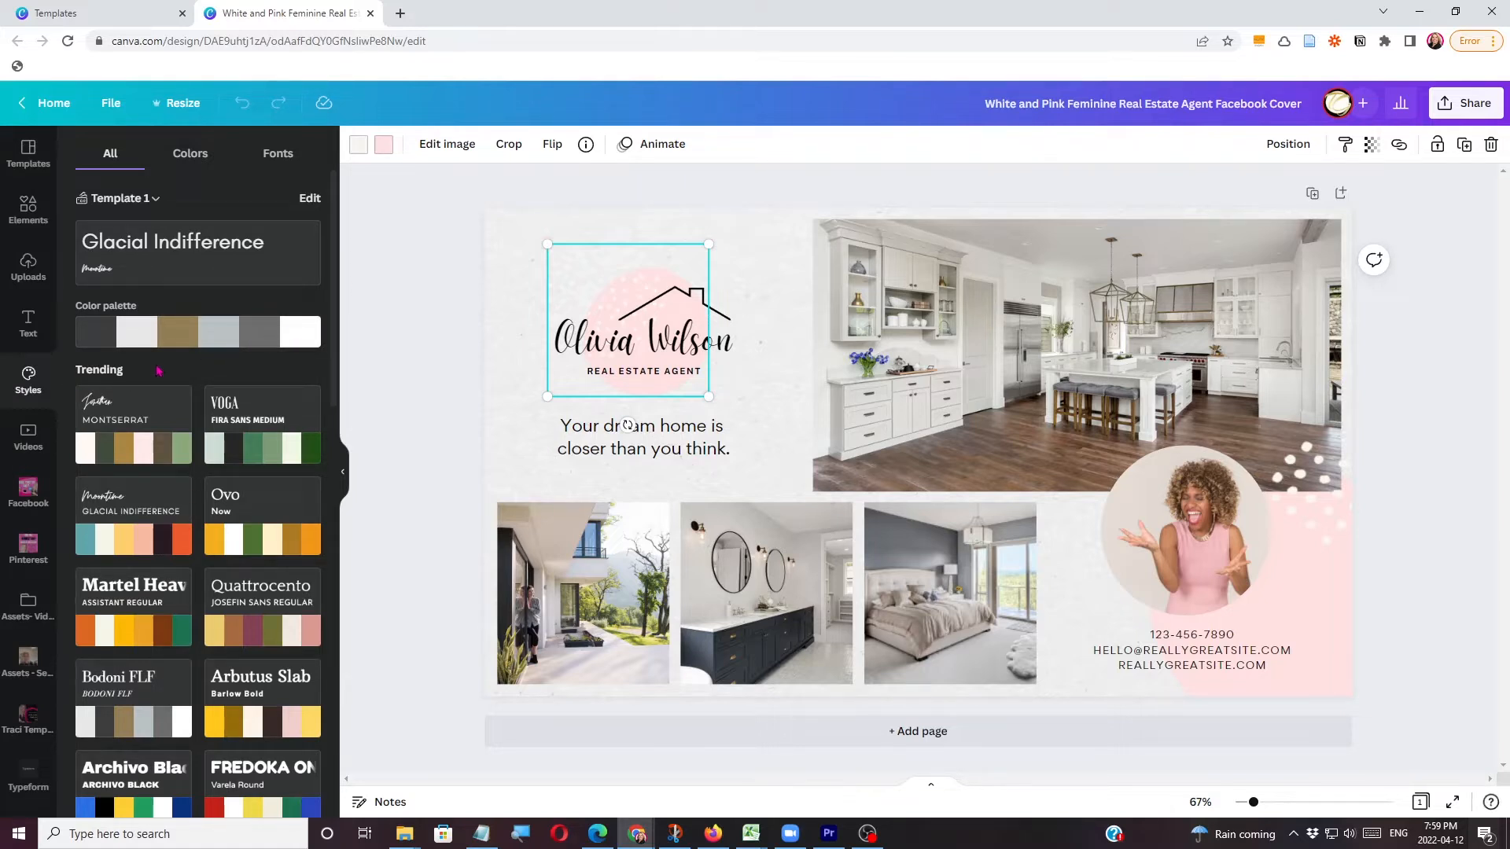
click(193, 160)
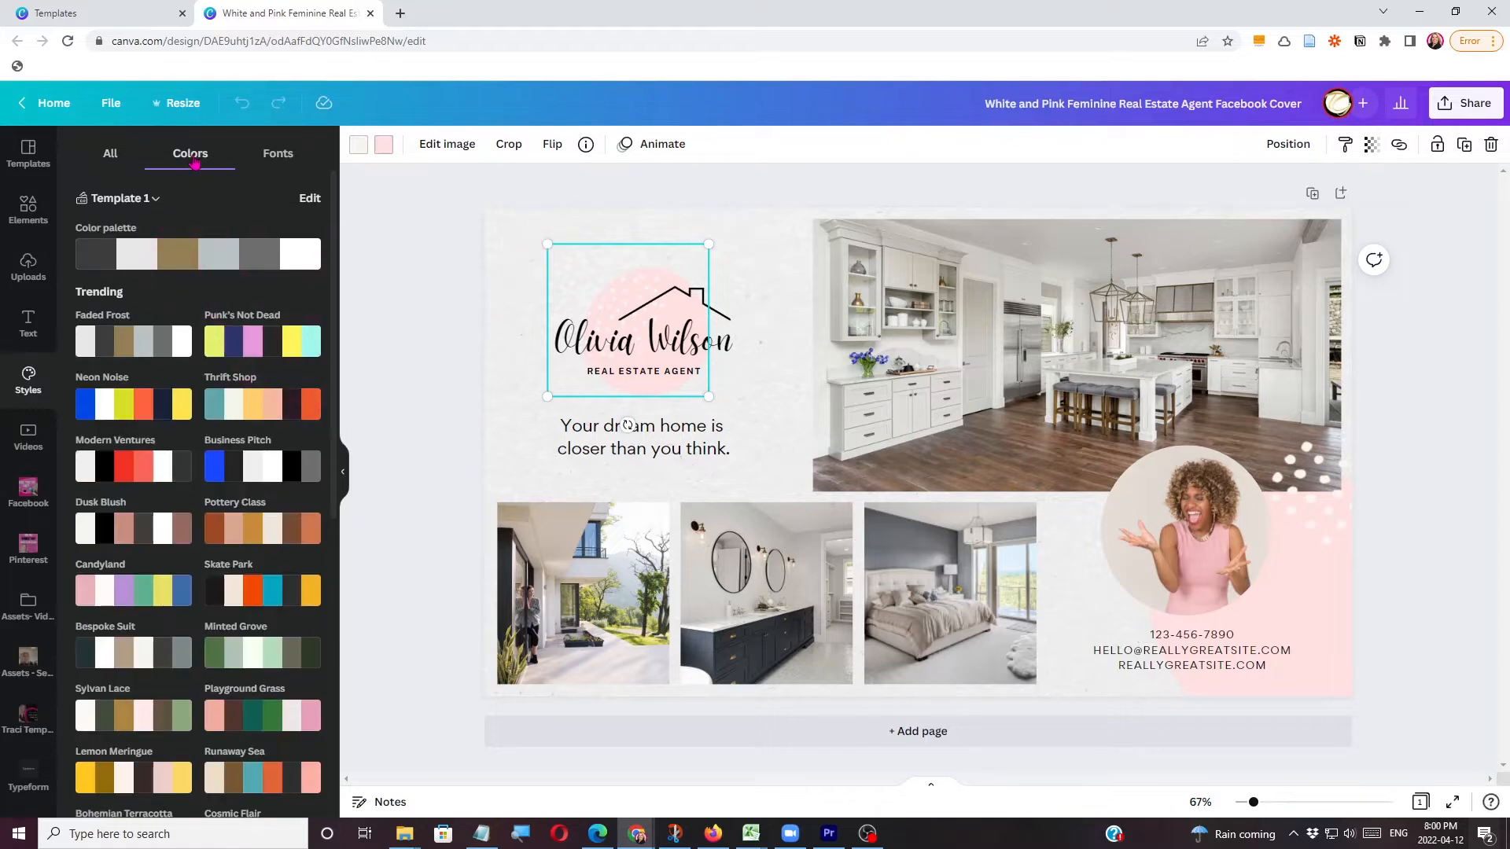
click(274, 156)
click(109, 158)
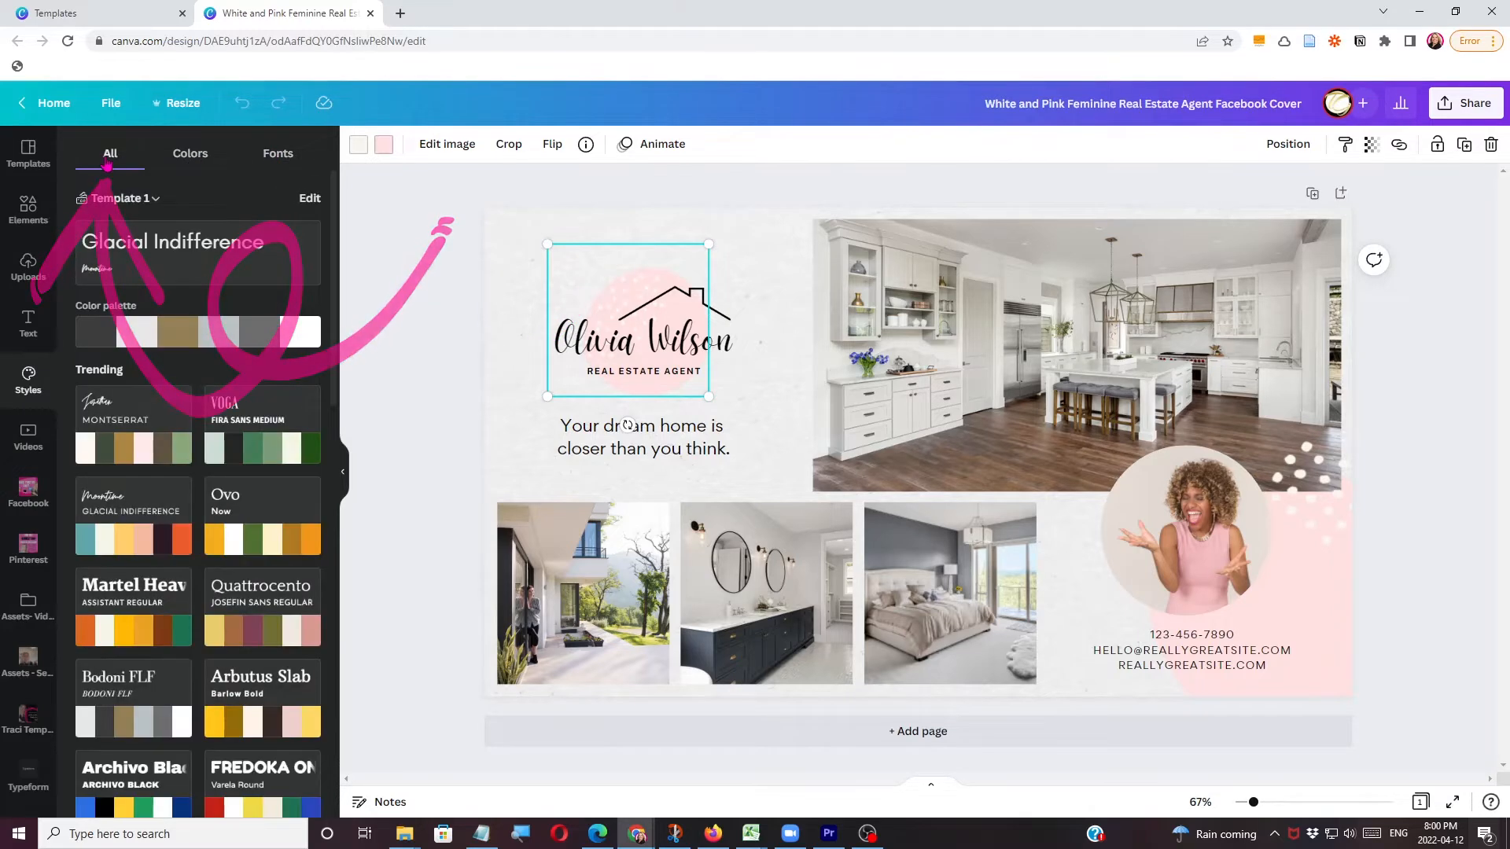
click(136, 415)
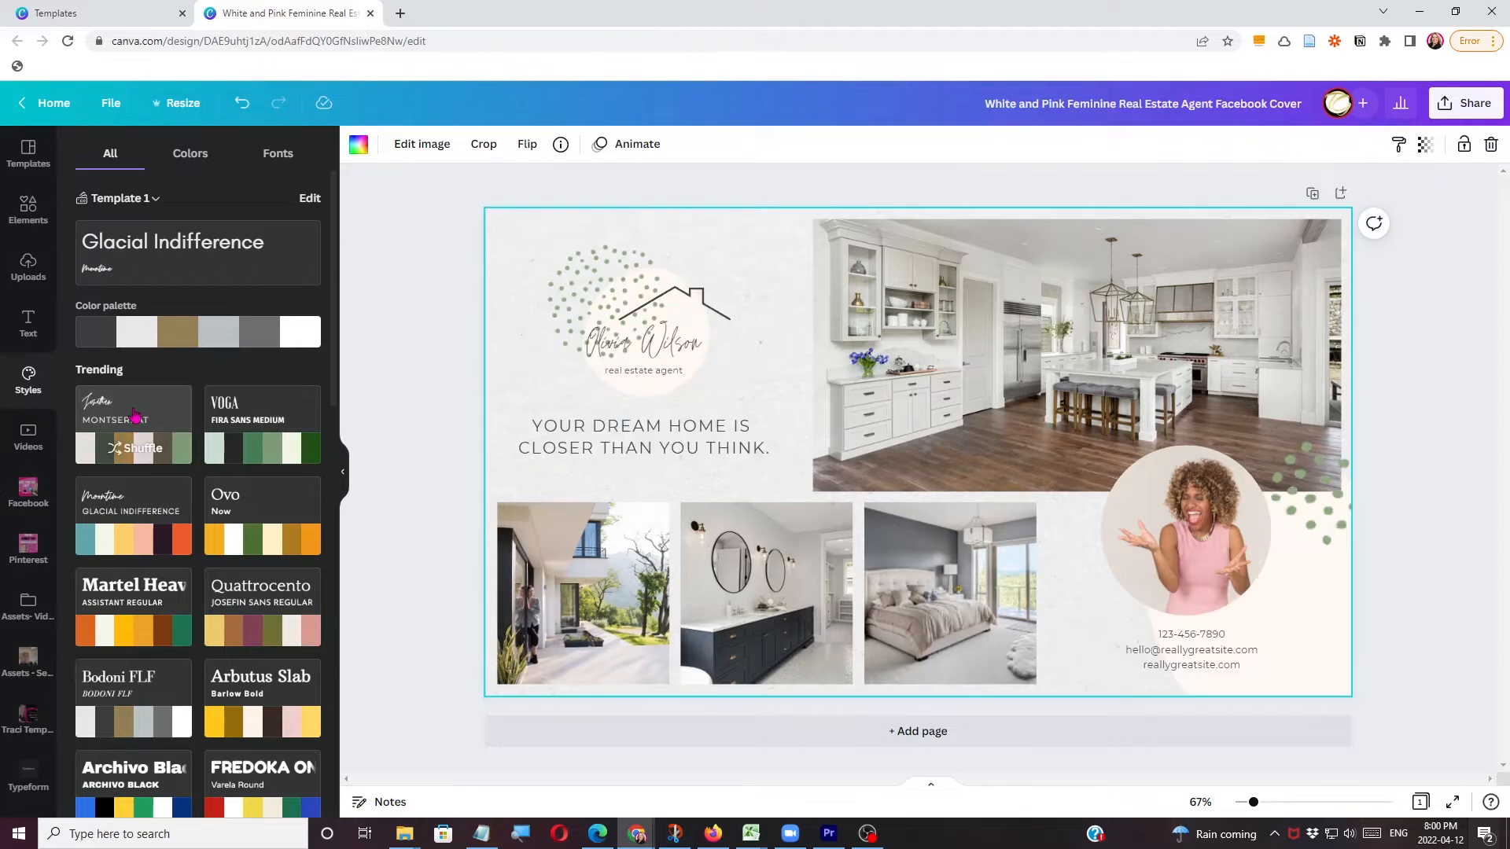
click(139, 448)
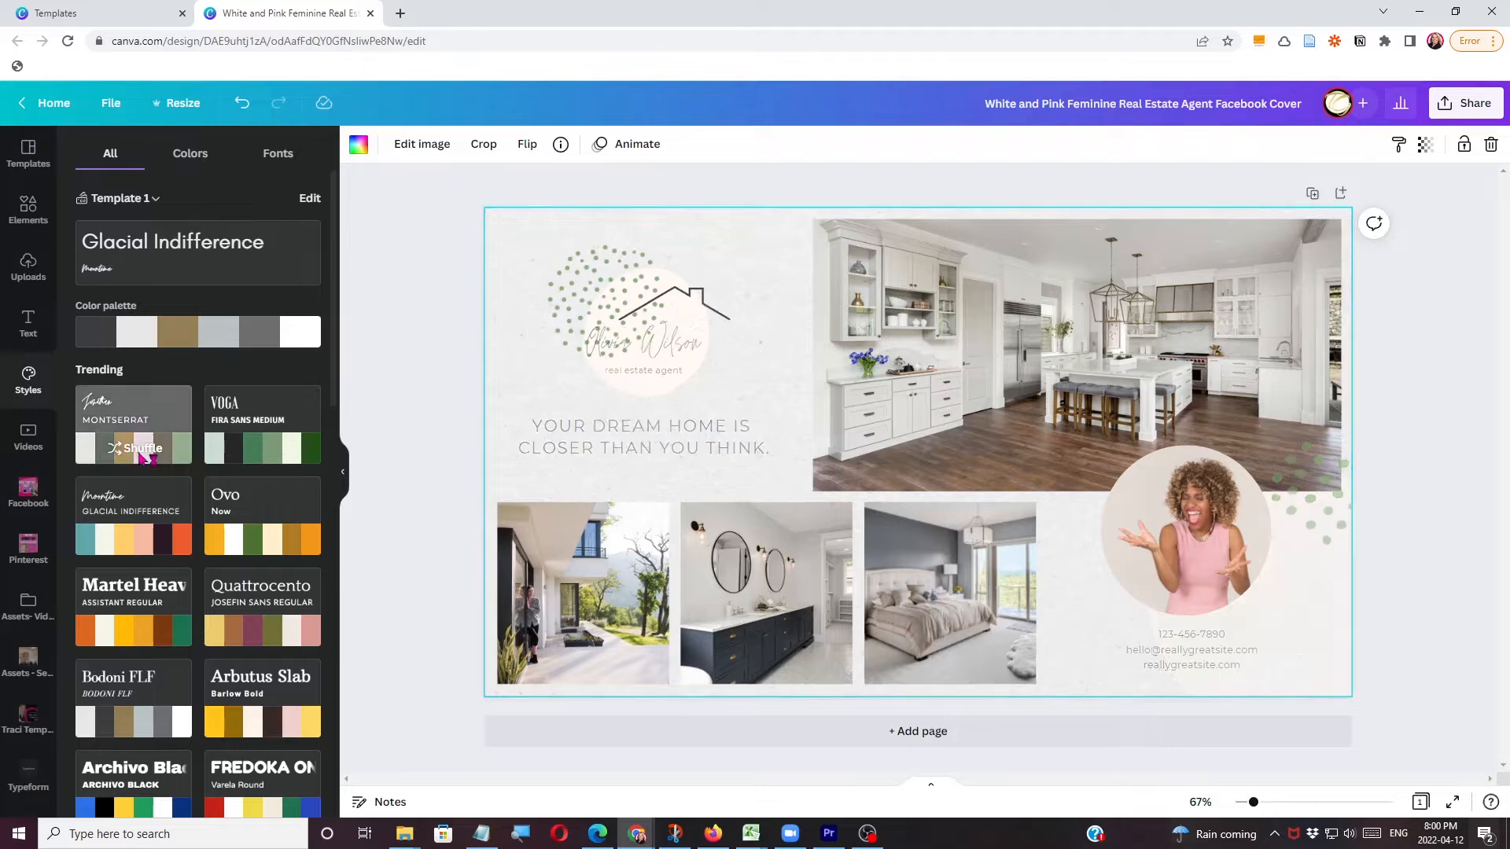
click(139, 448)
click(139, 449)
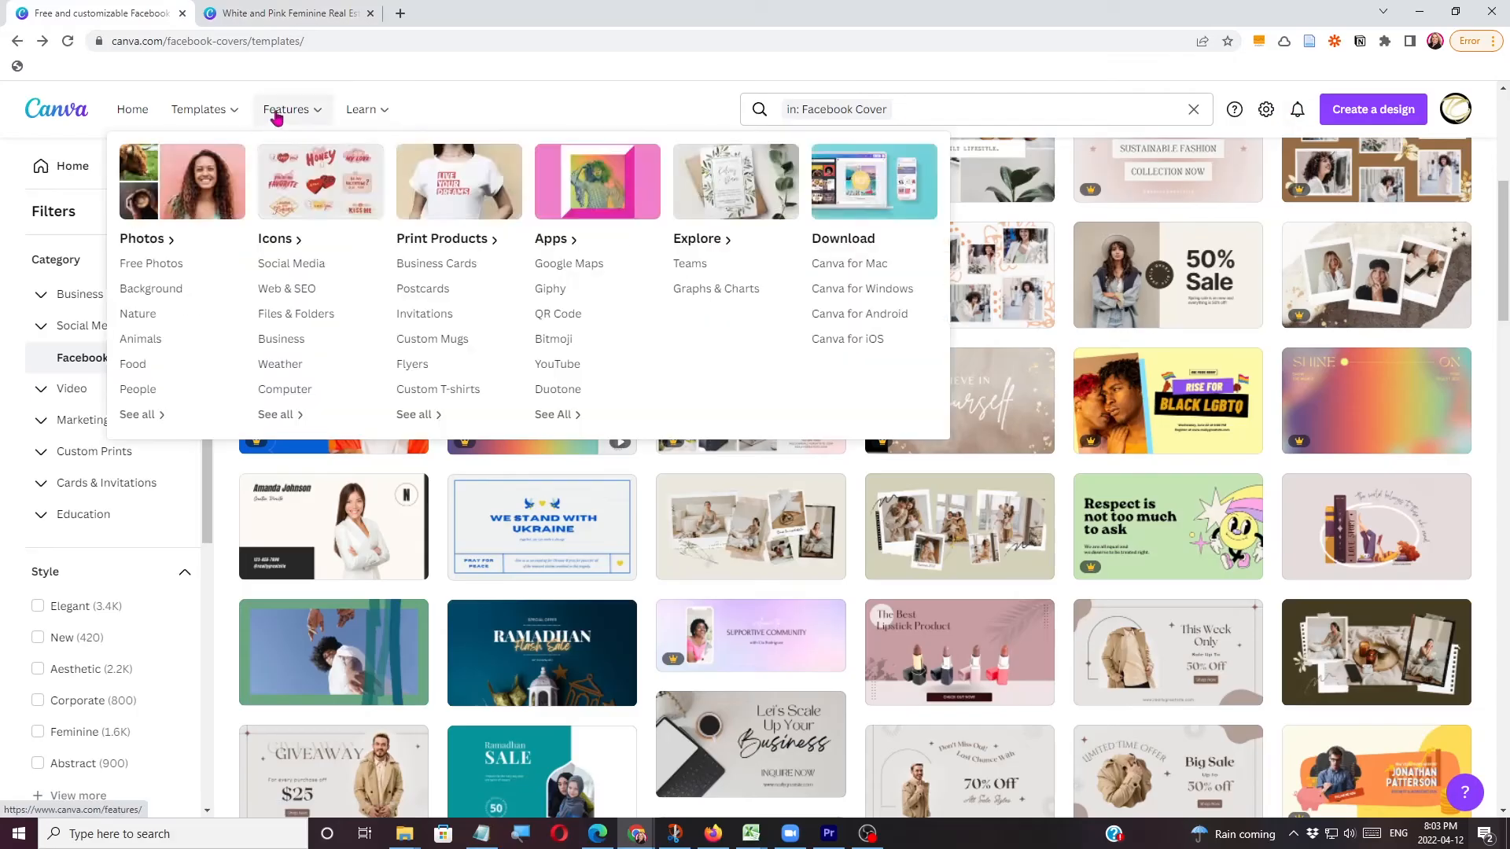
Create a blank logo design from the business logo templates.
mouse_move(206, 115)
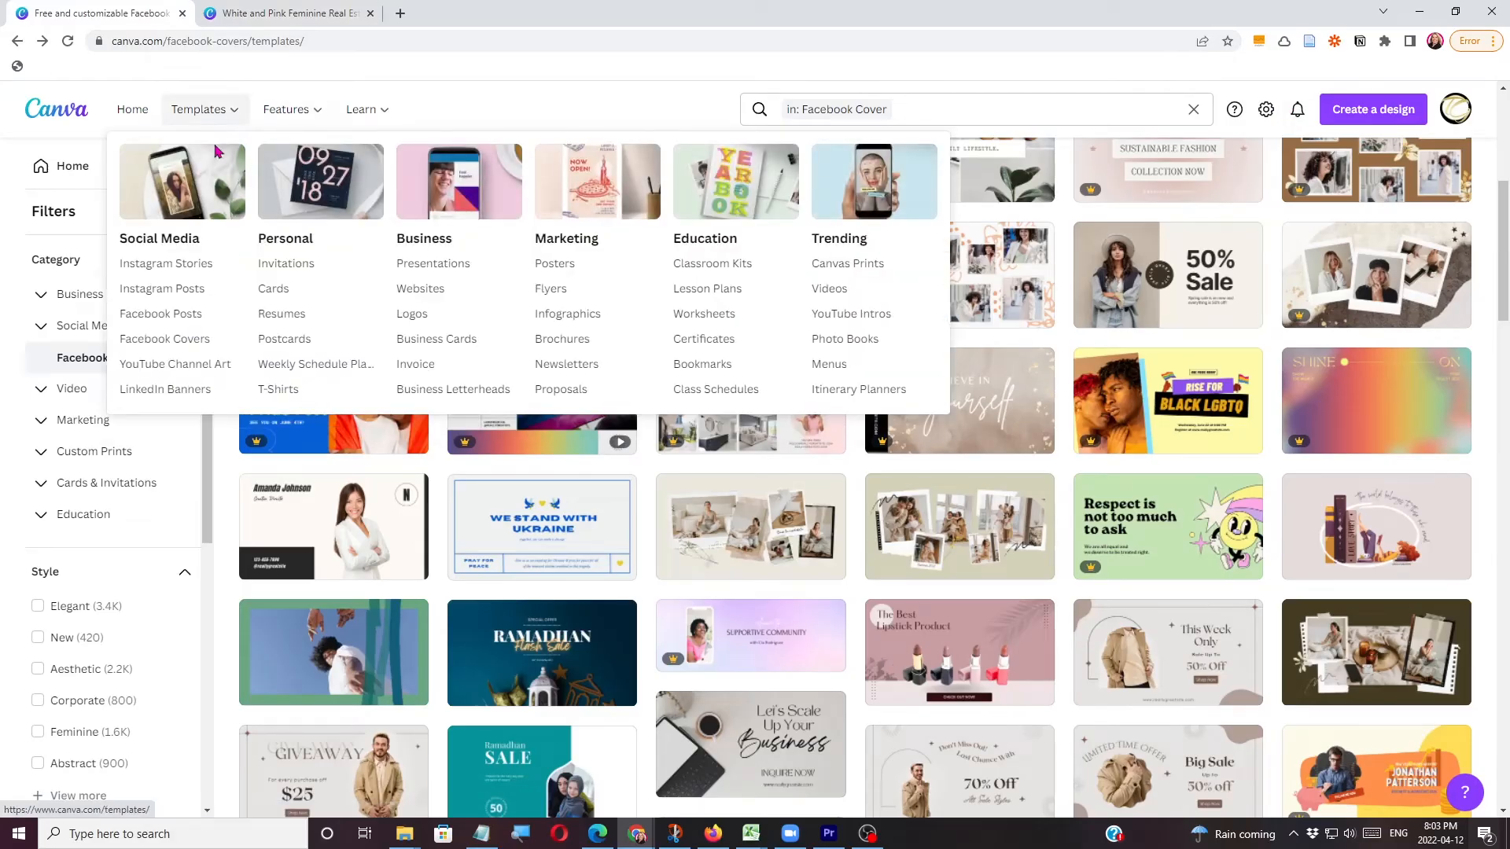
click(402, 314)
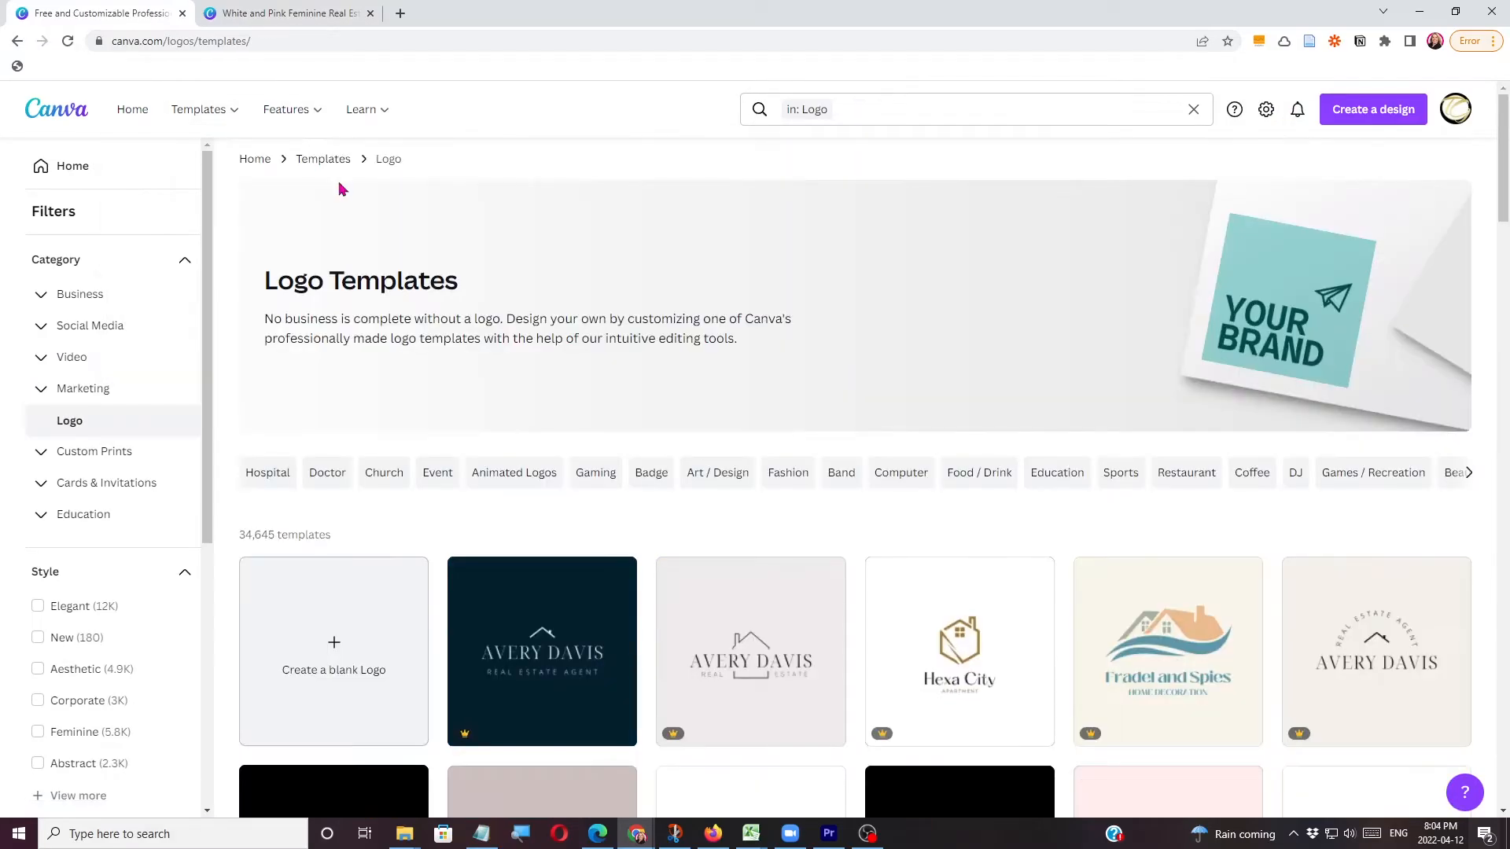
click(328, 659)
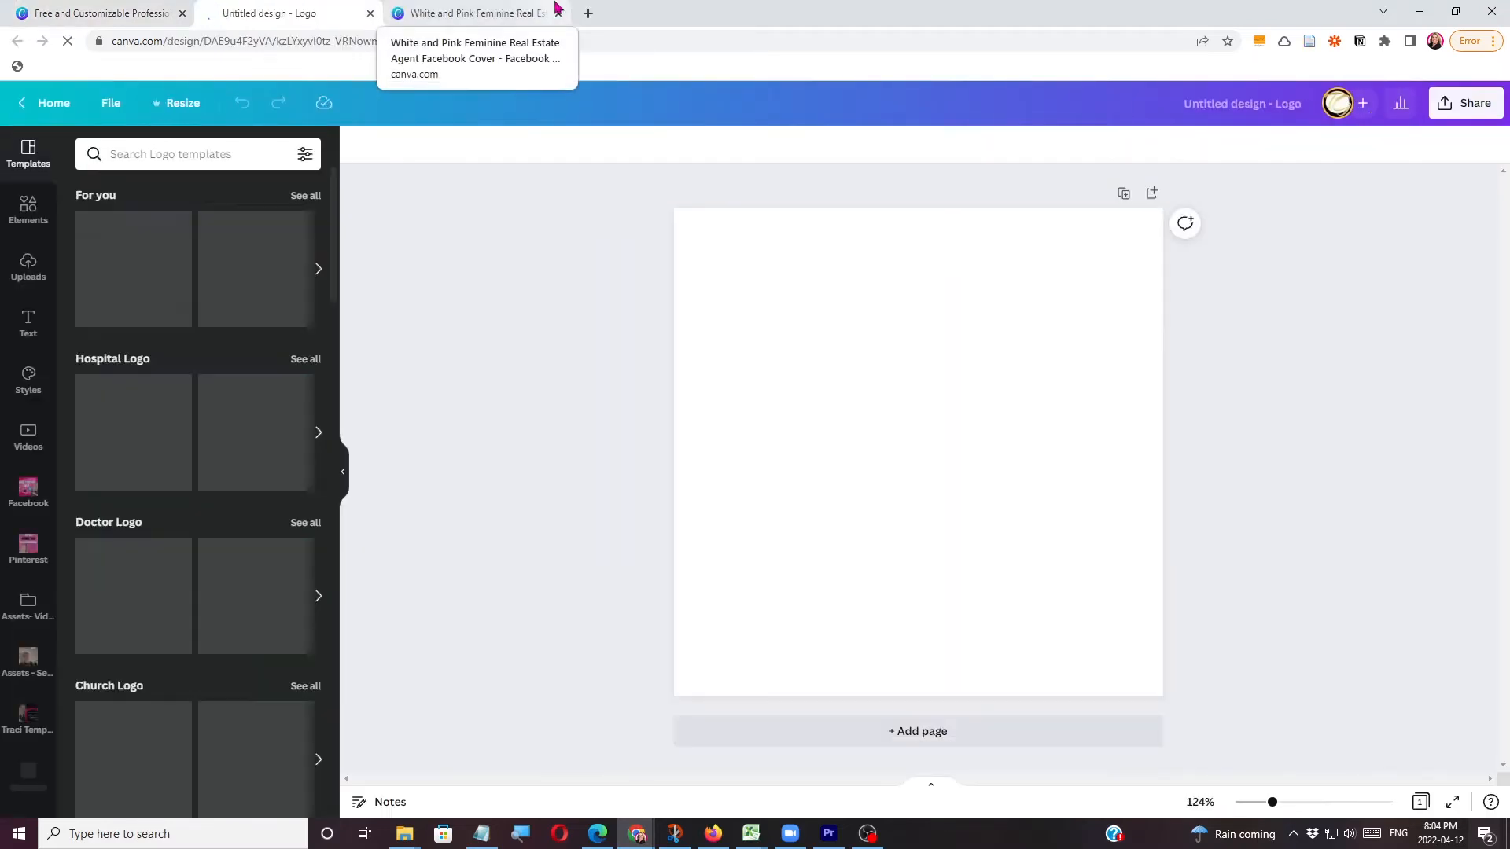
Copy the script name text from the Facebook cover into the blank logo, place it in the upper half and change it to TG.
click(551, 10)
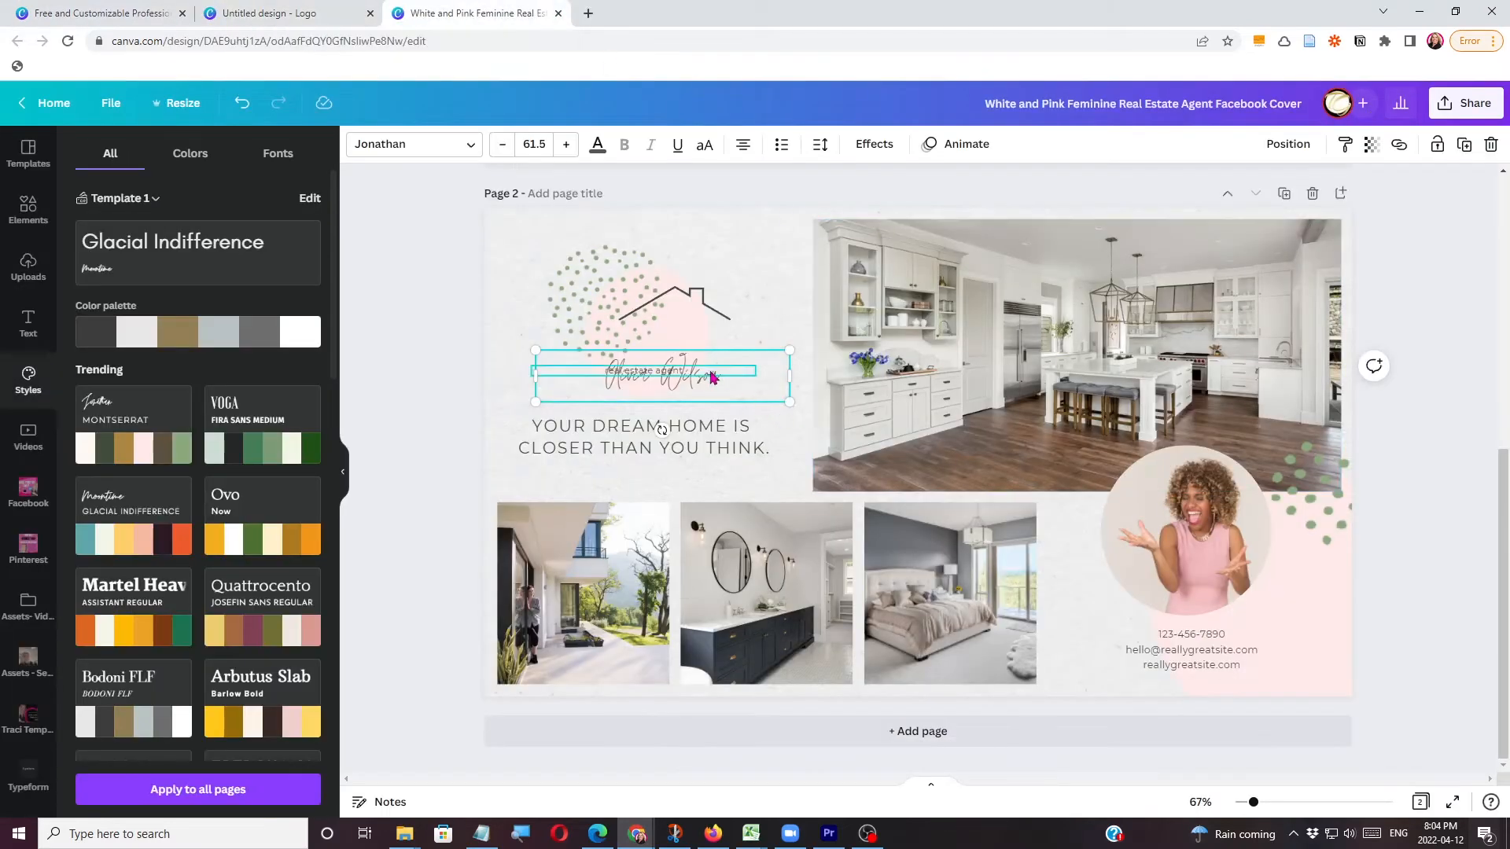
double_click(754, 395)
key(ctrl+c)
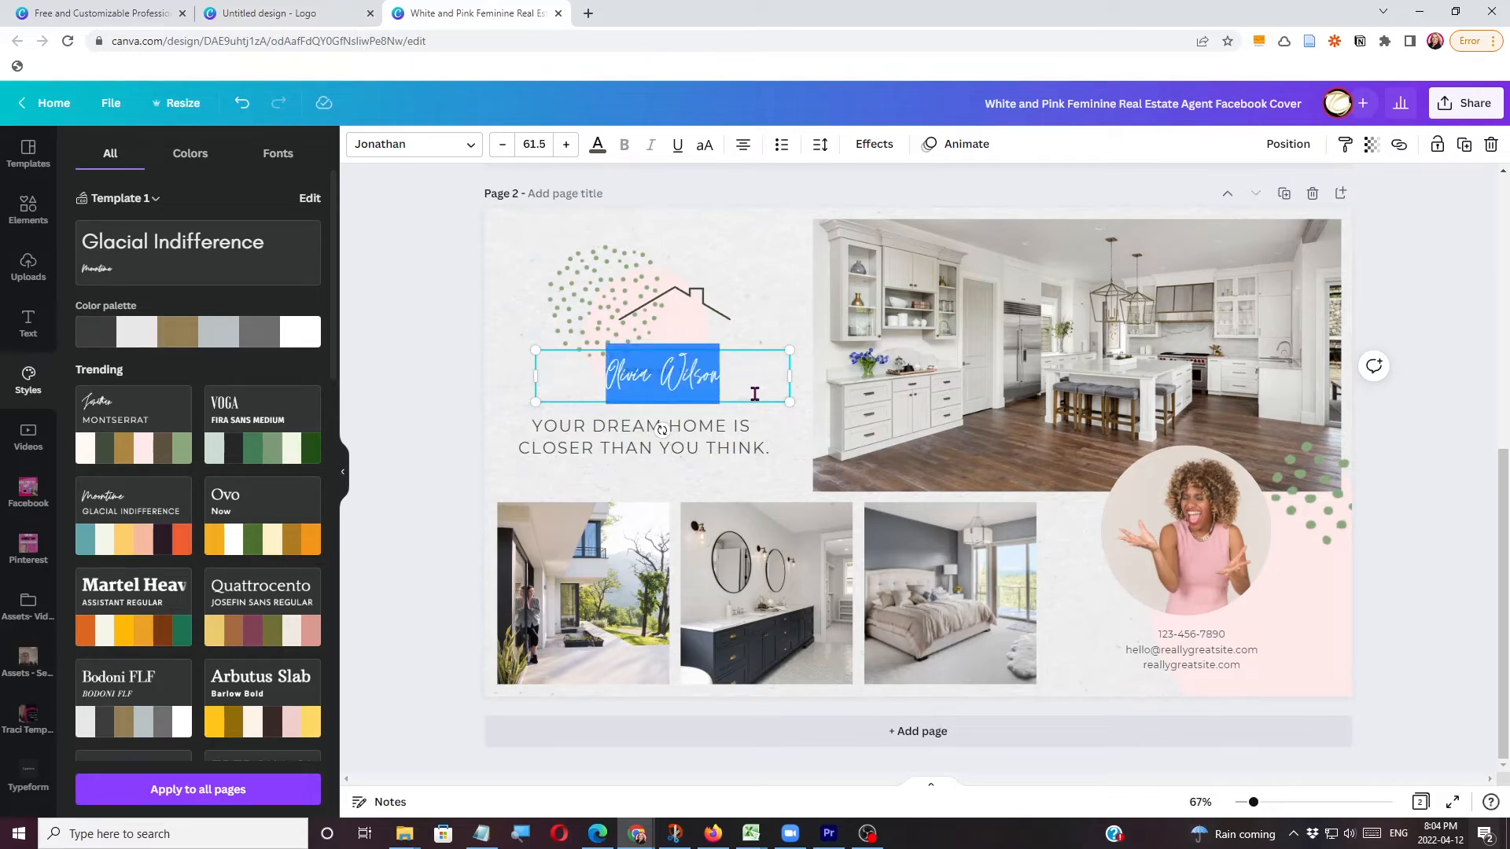
click(275, 24)
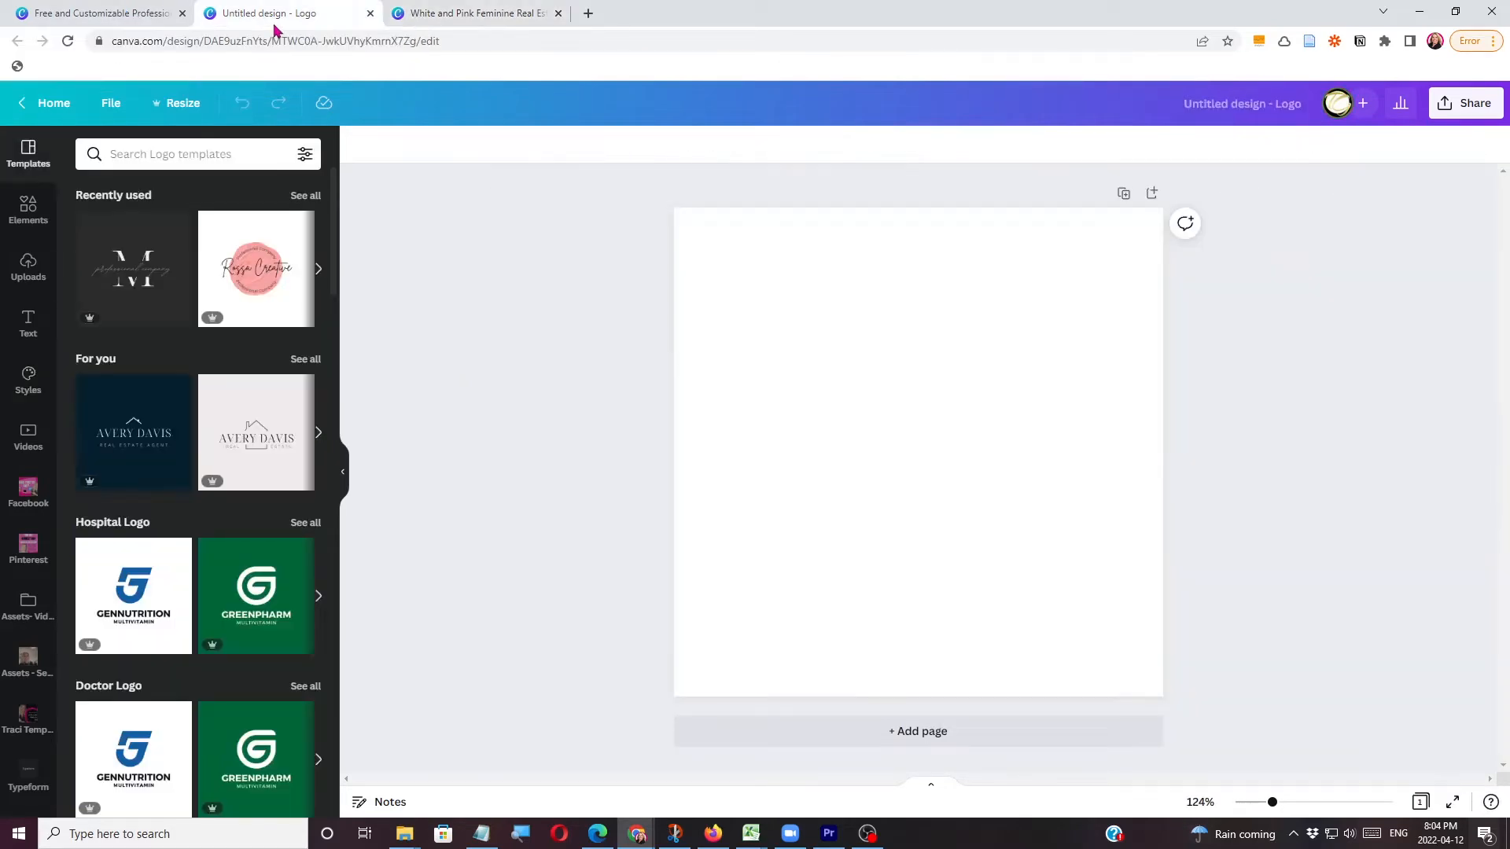
key(ctrl+v)
drag(1016, 288, 1016, 387)
double_click(950, 349)
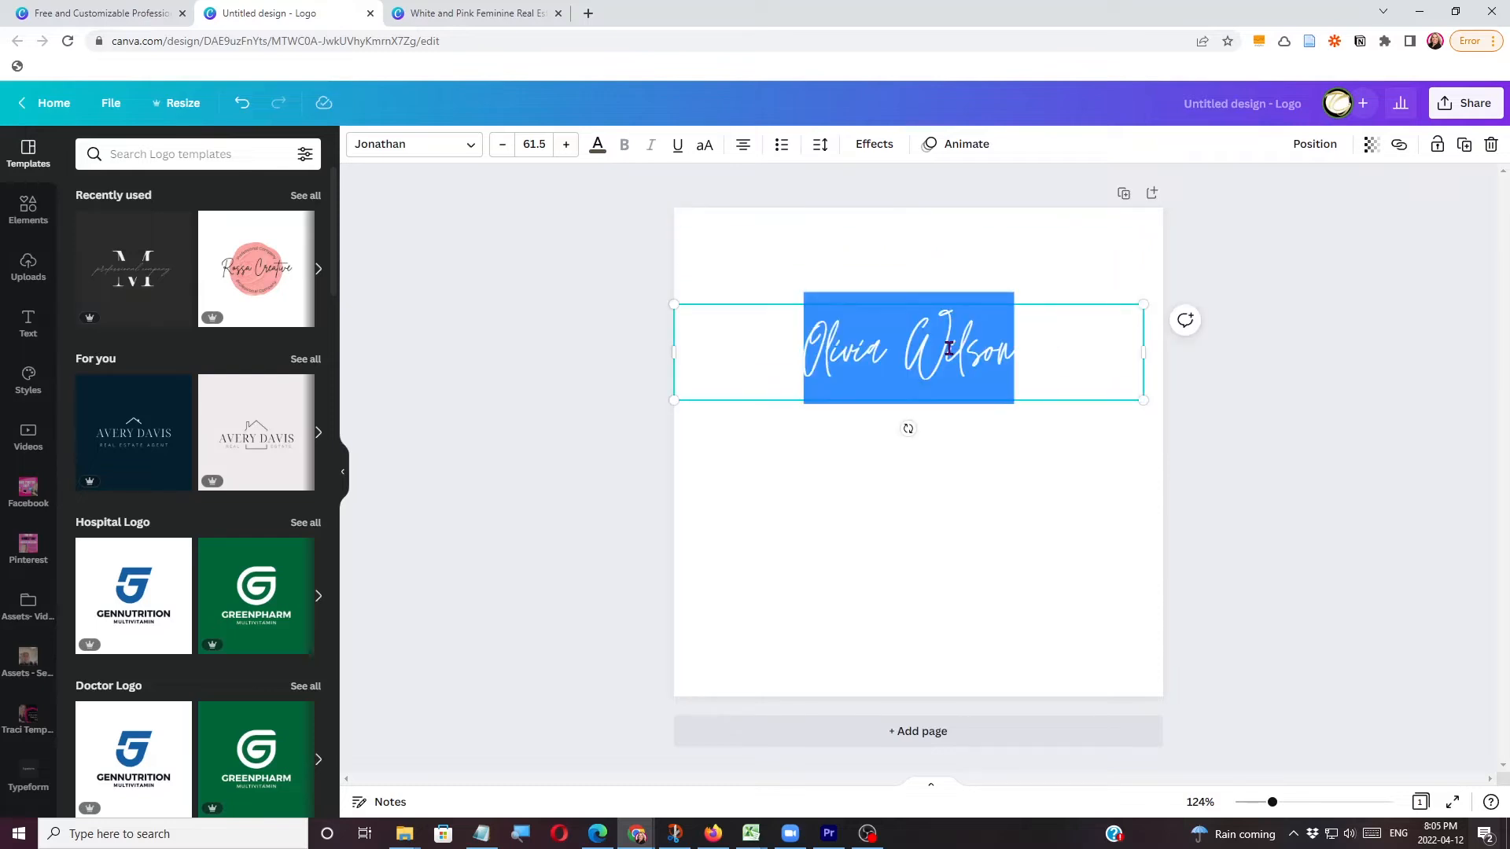
text(Th)
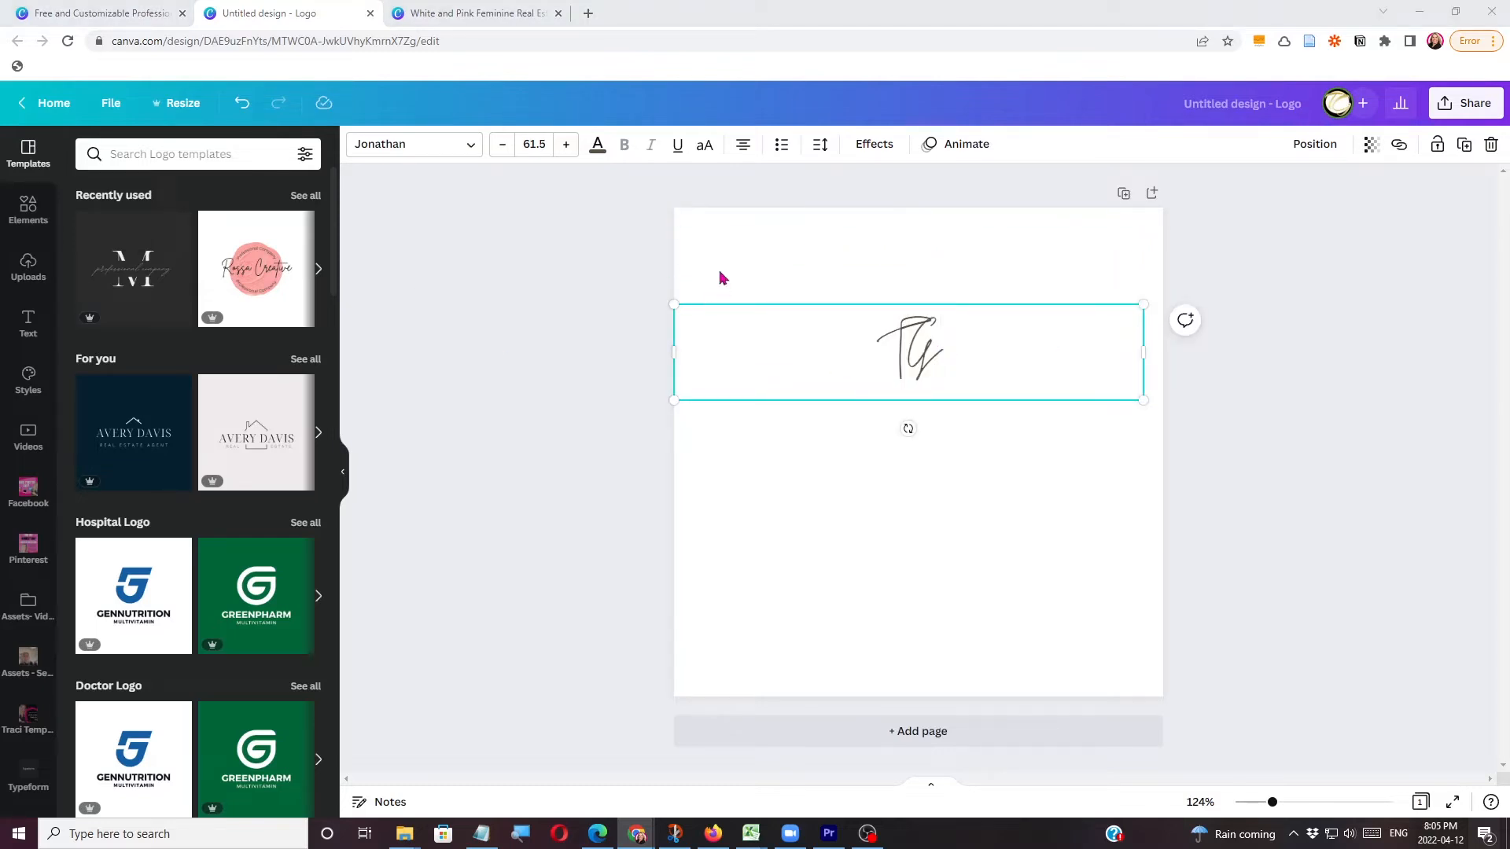
Copy the cover's dream home tagline into the logo below TG and replace its text with MARKETING.
click(465, 18)
click(609, 433)
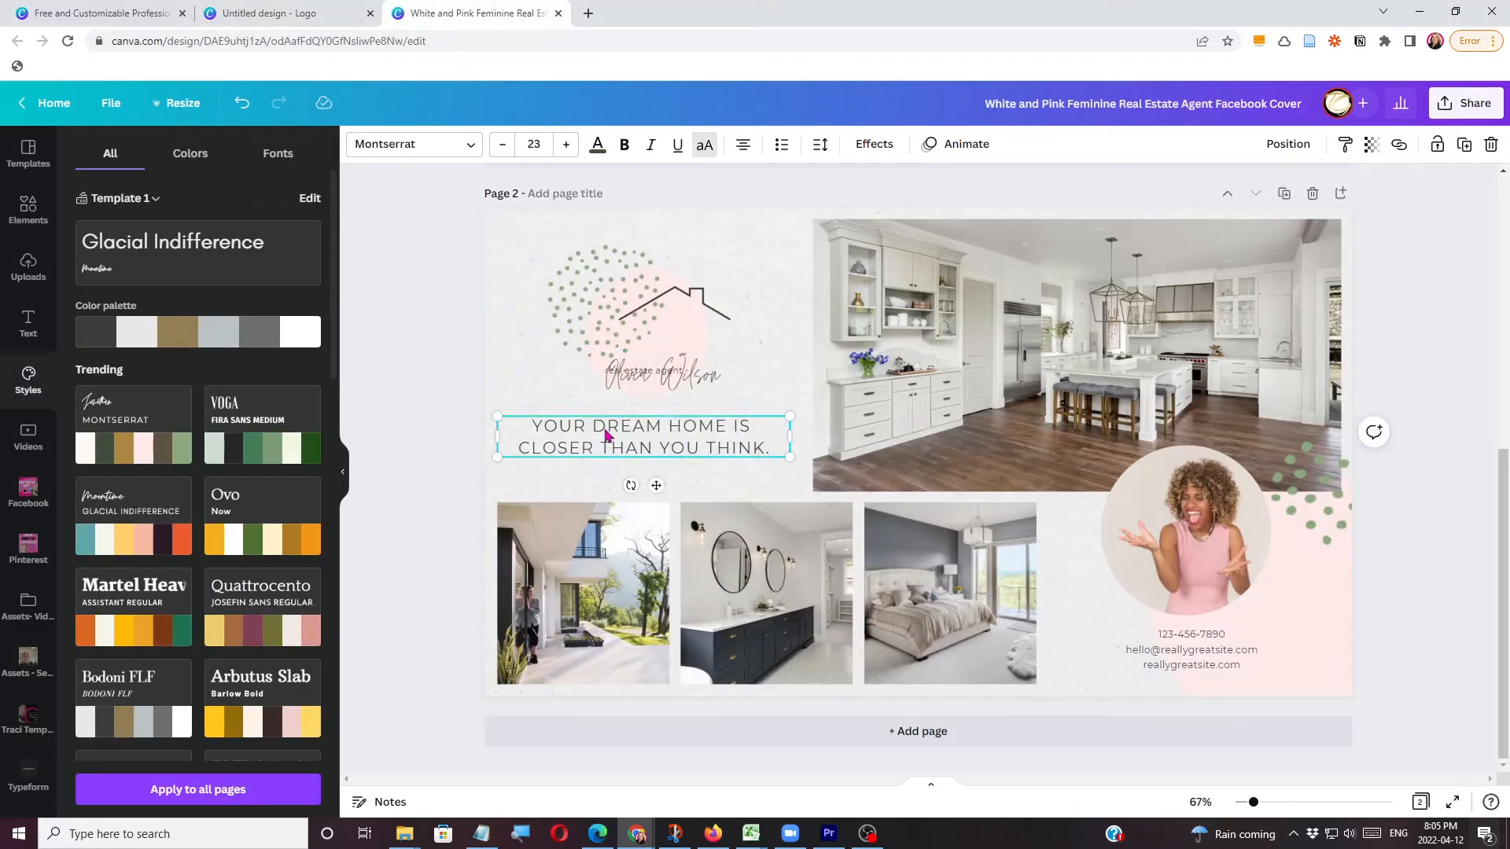
click(253, 17)
text(YOUR DREAM HOME IS CLOSER THAN YOU THINK.)
double_click(910, 465)
text(MA)
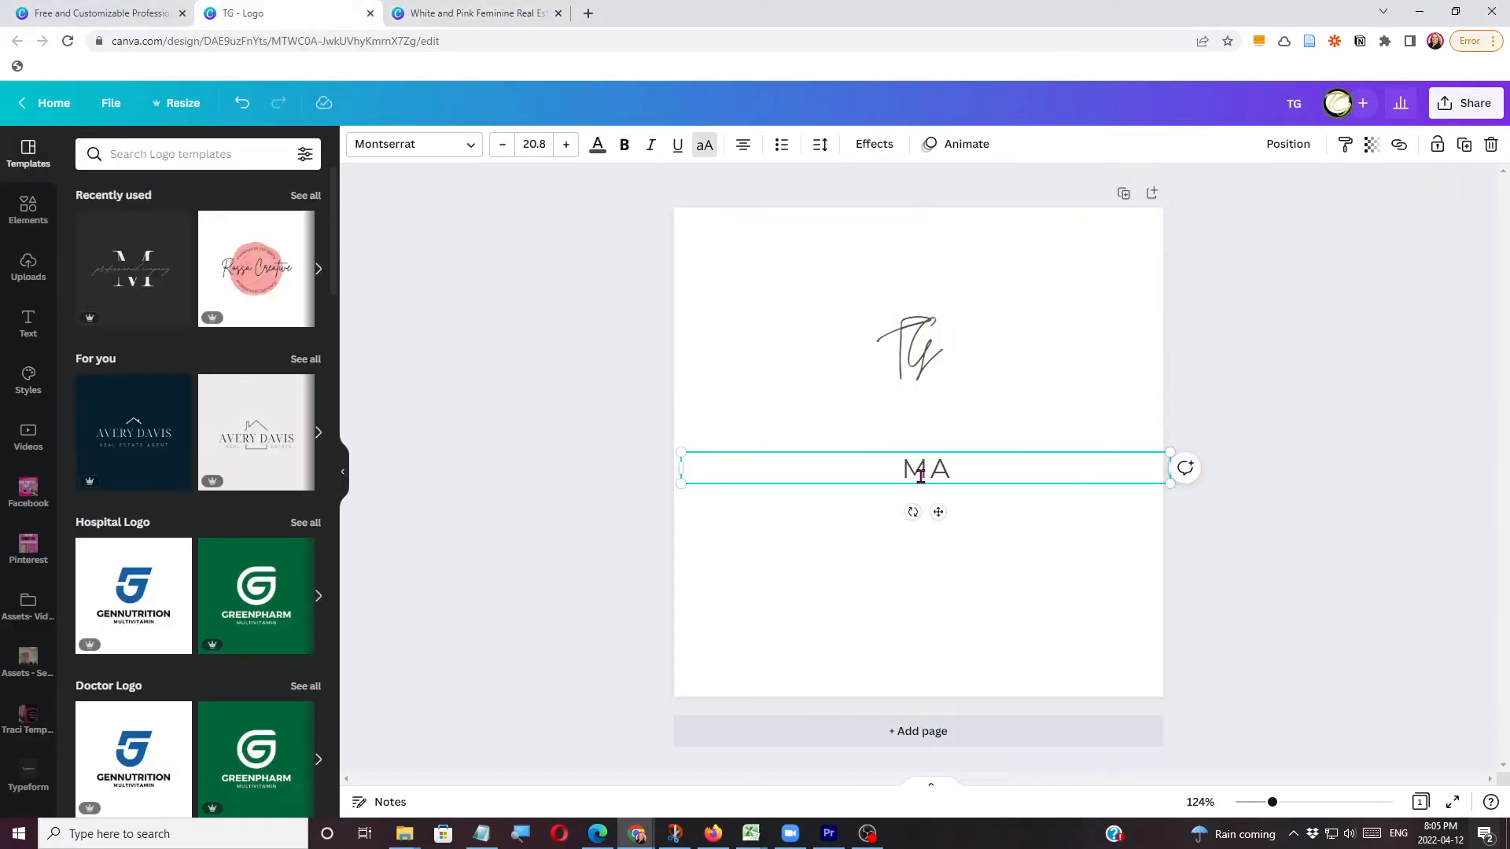
text(RKETING)
Try TG and MARKETING side by side in the logo, then delete the MARKETING text.
mouse_move(978, 346)
mouse_down()
mouse_move(869, 440)
mouse_move(876, 472)
mouse_move(917, 489)
mouse_up()
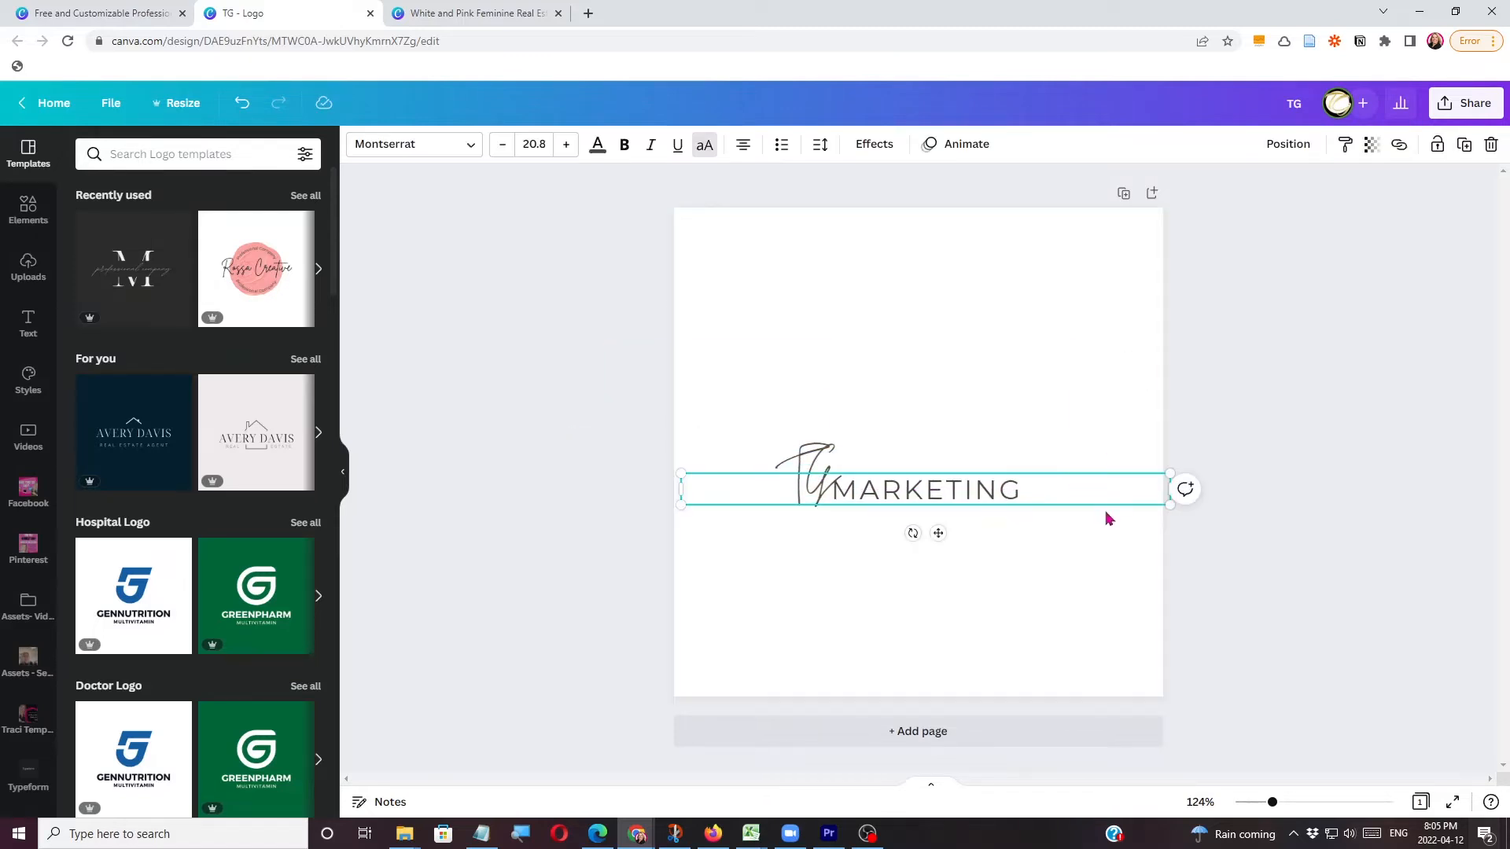
click(239, 105)
key(Delete)
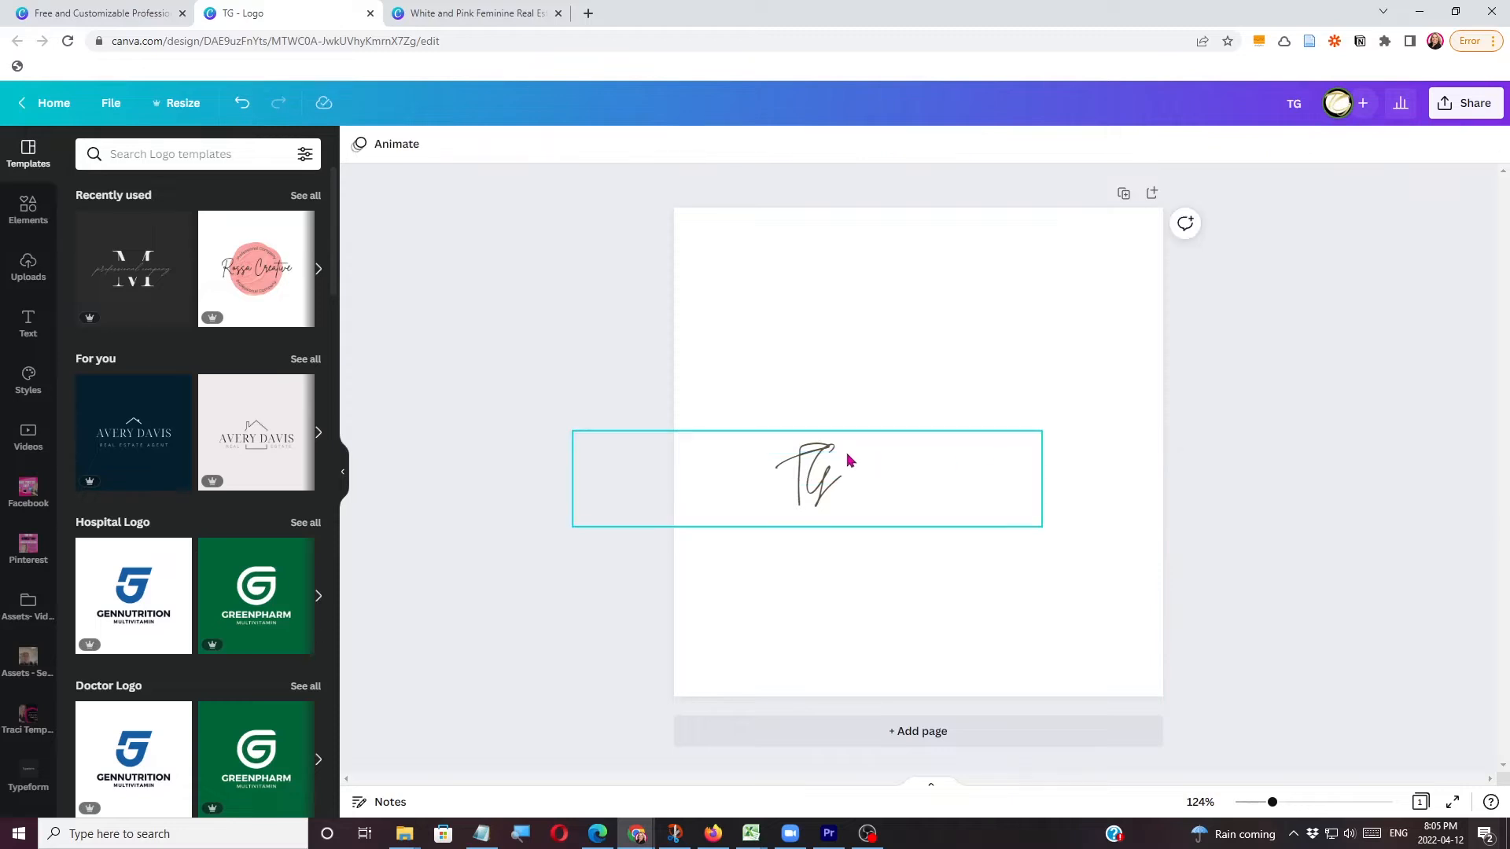
Set the TG text to font size 144, narrow its text box and move it toward the logo's centre.
click(849, 461)
click(534, 144)
scroll(539, 472, down, 5)
click(540, 582)
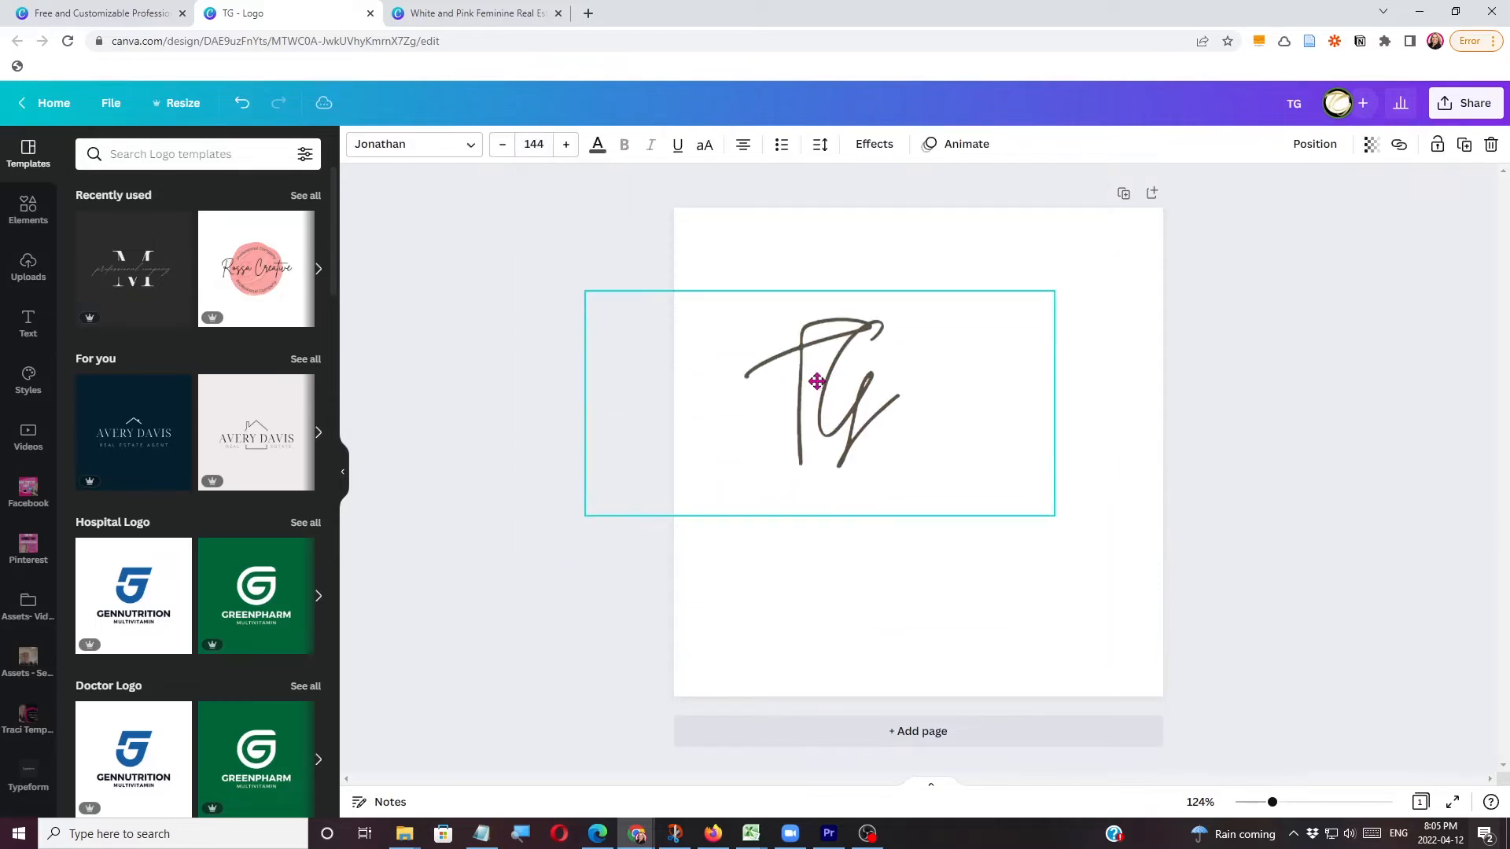
drag(1038, 403, 919, 405)
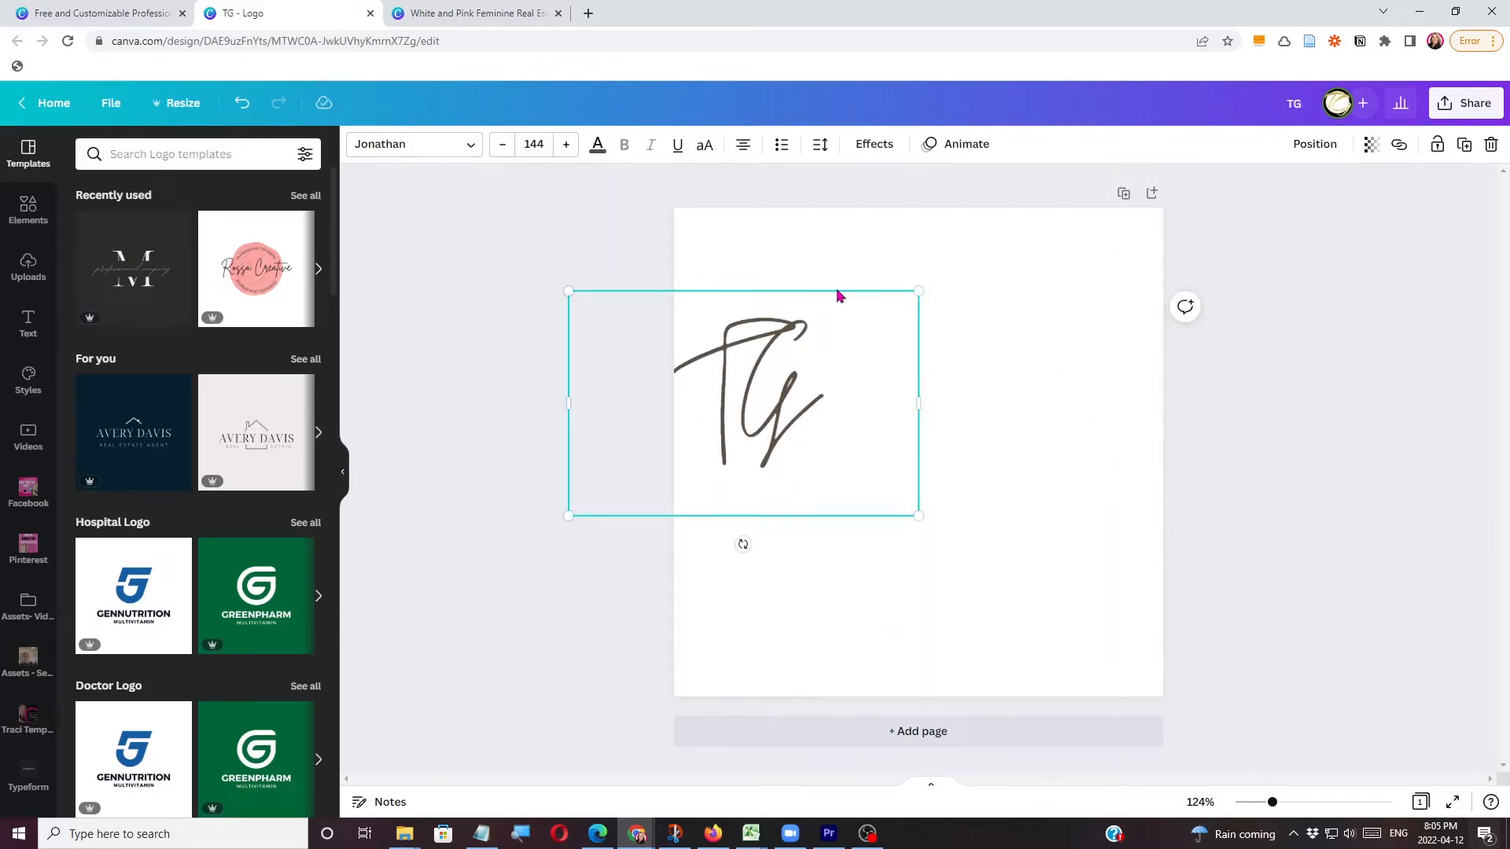
drag(752, 330, 848, 334)
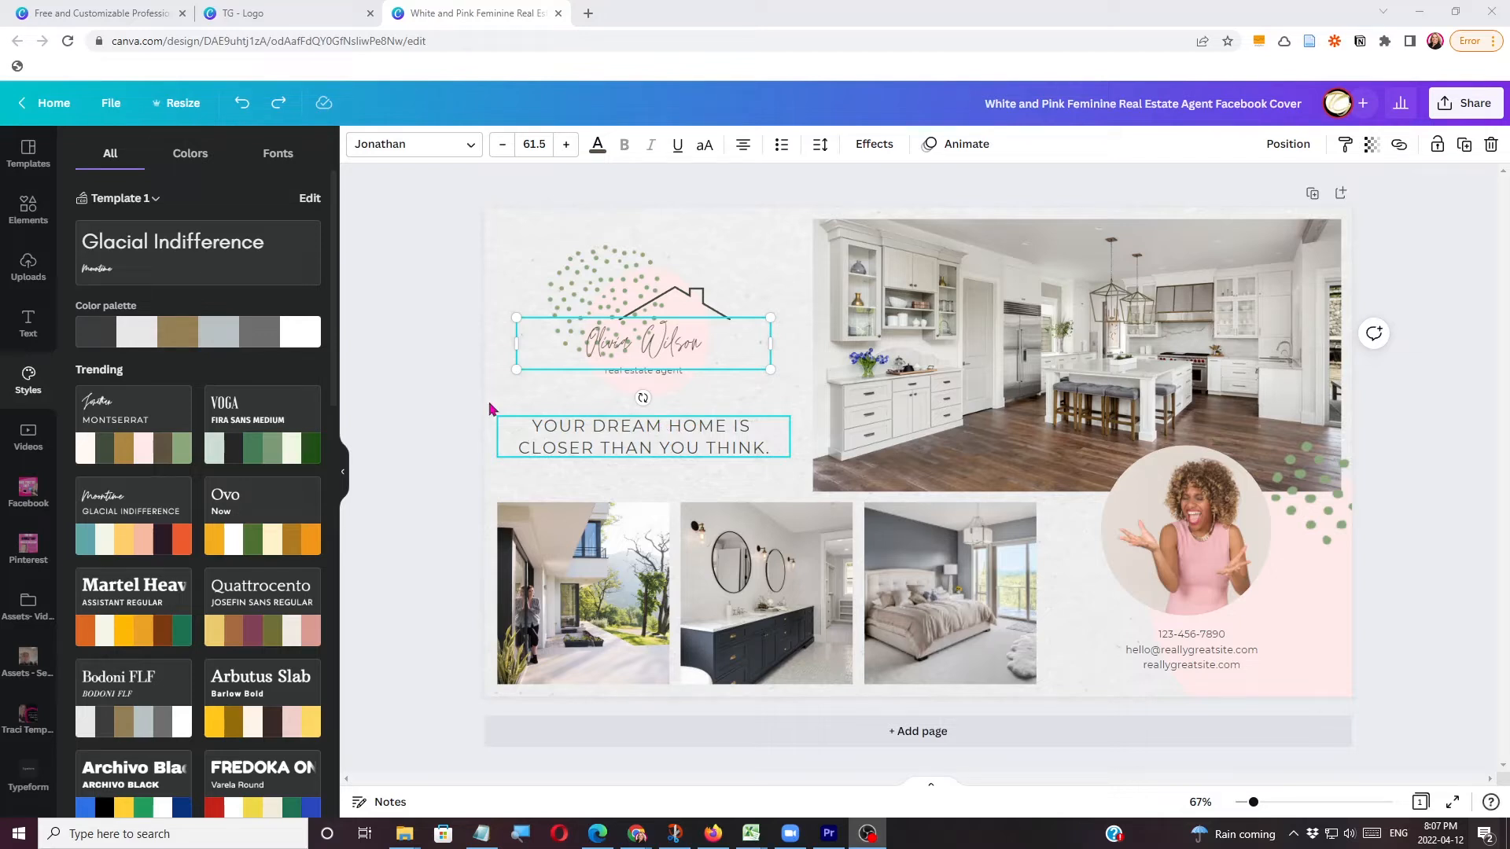
Make a resized copy of the Facebook cover in the LinkedIn Banner format, 1584 × 396 px.
click(172, 113)
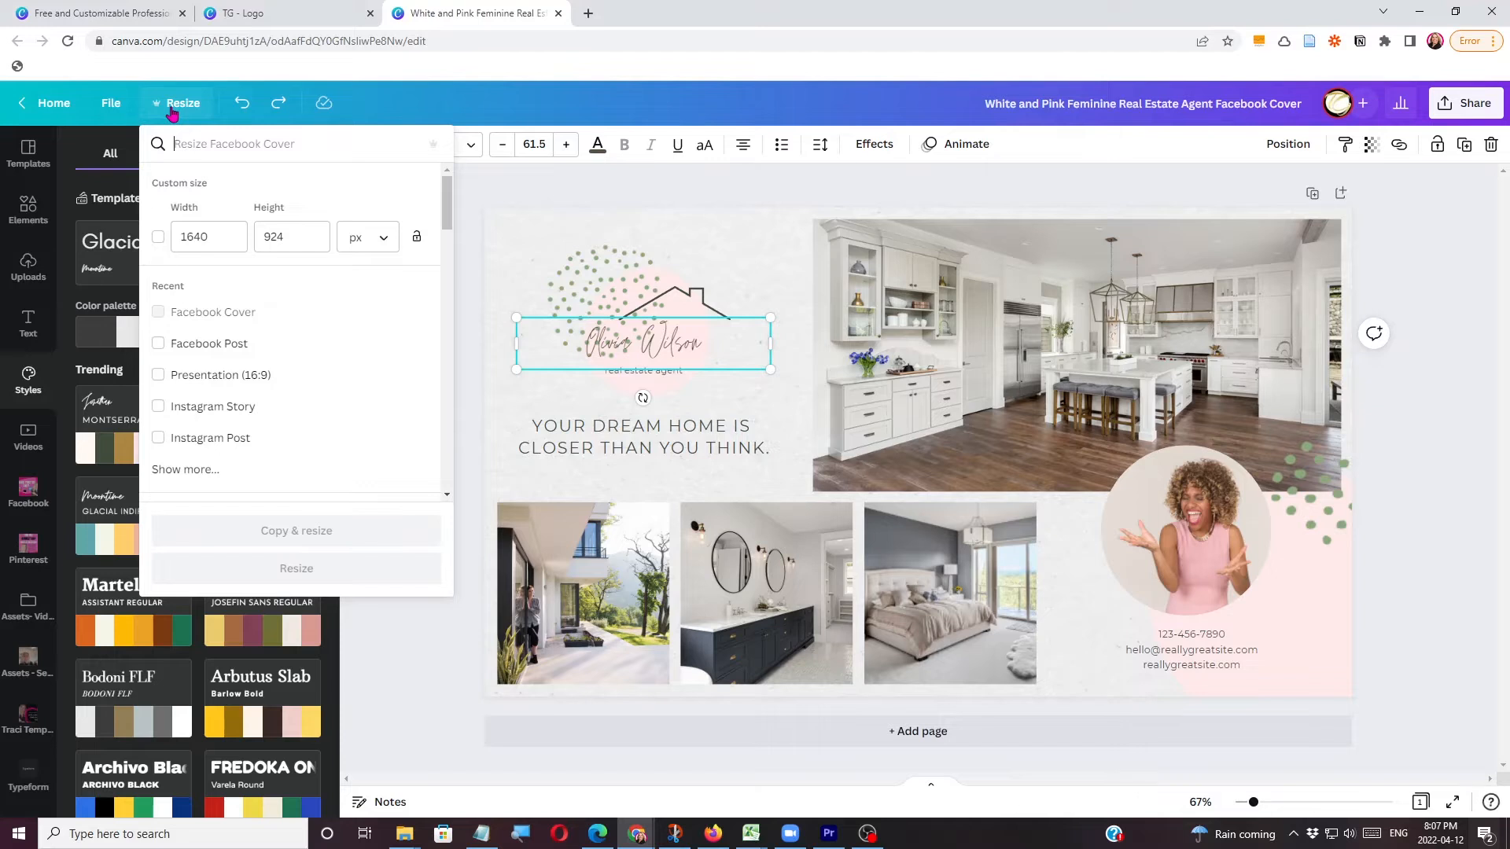
text(link)
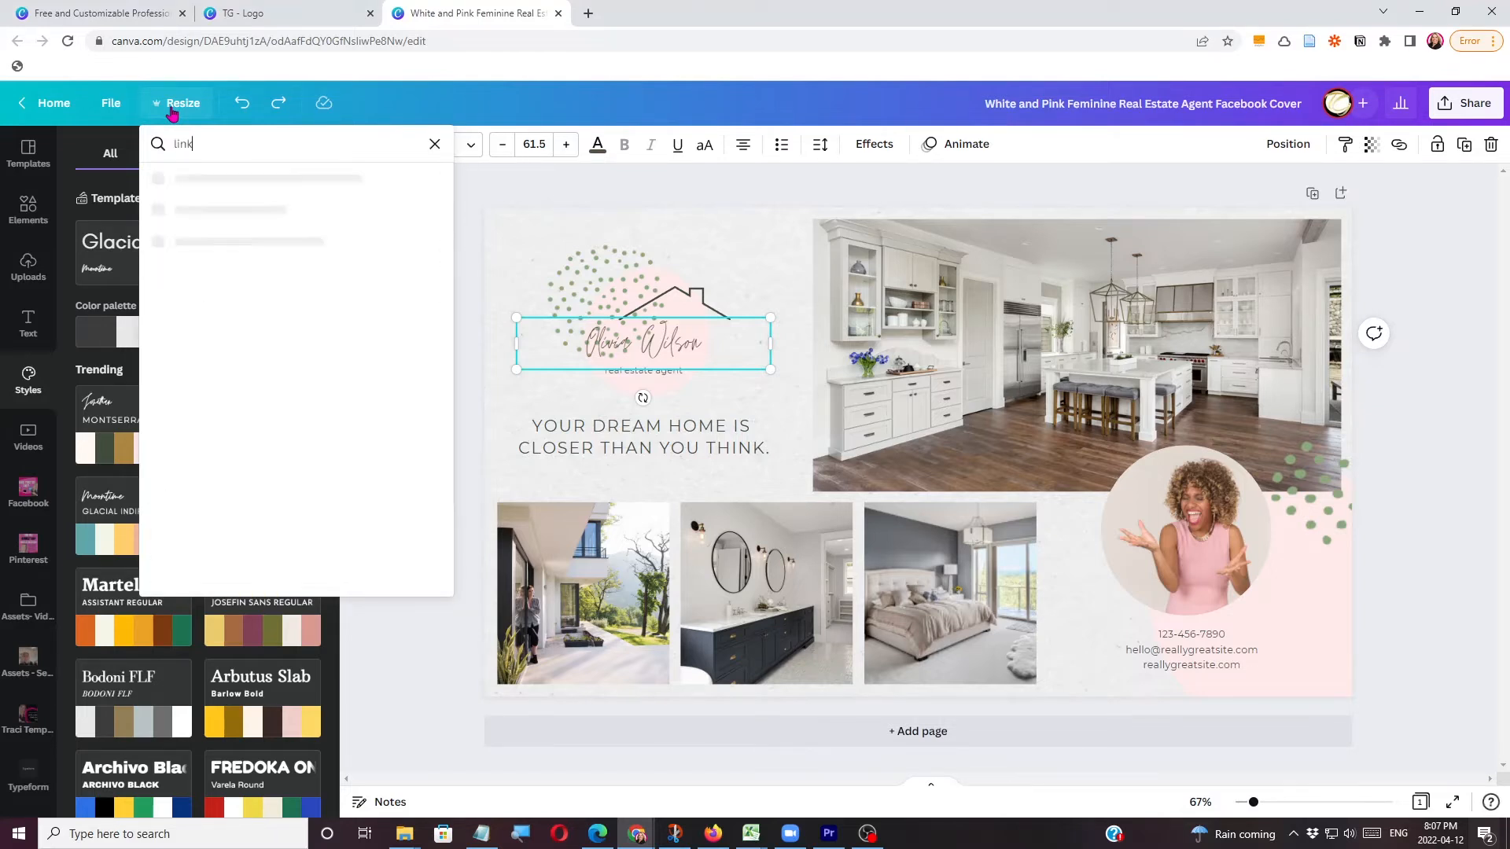
click(158, 215)
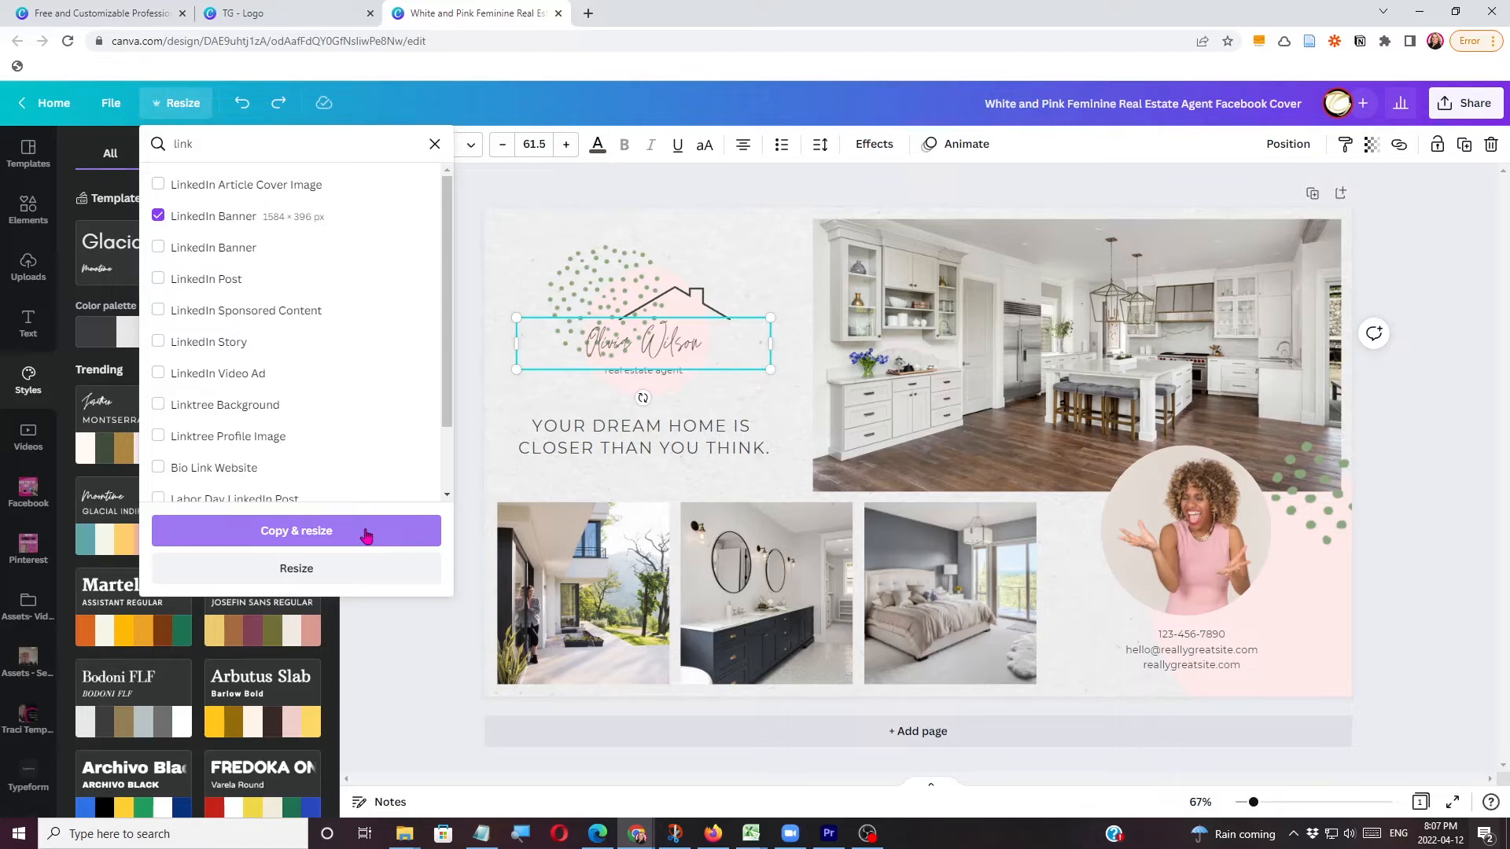
click(366, 533)
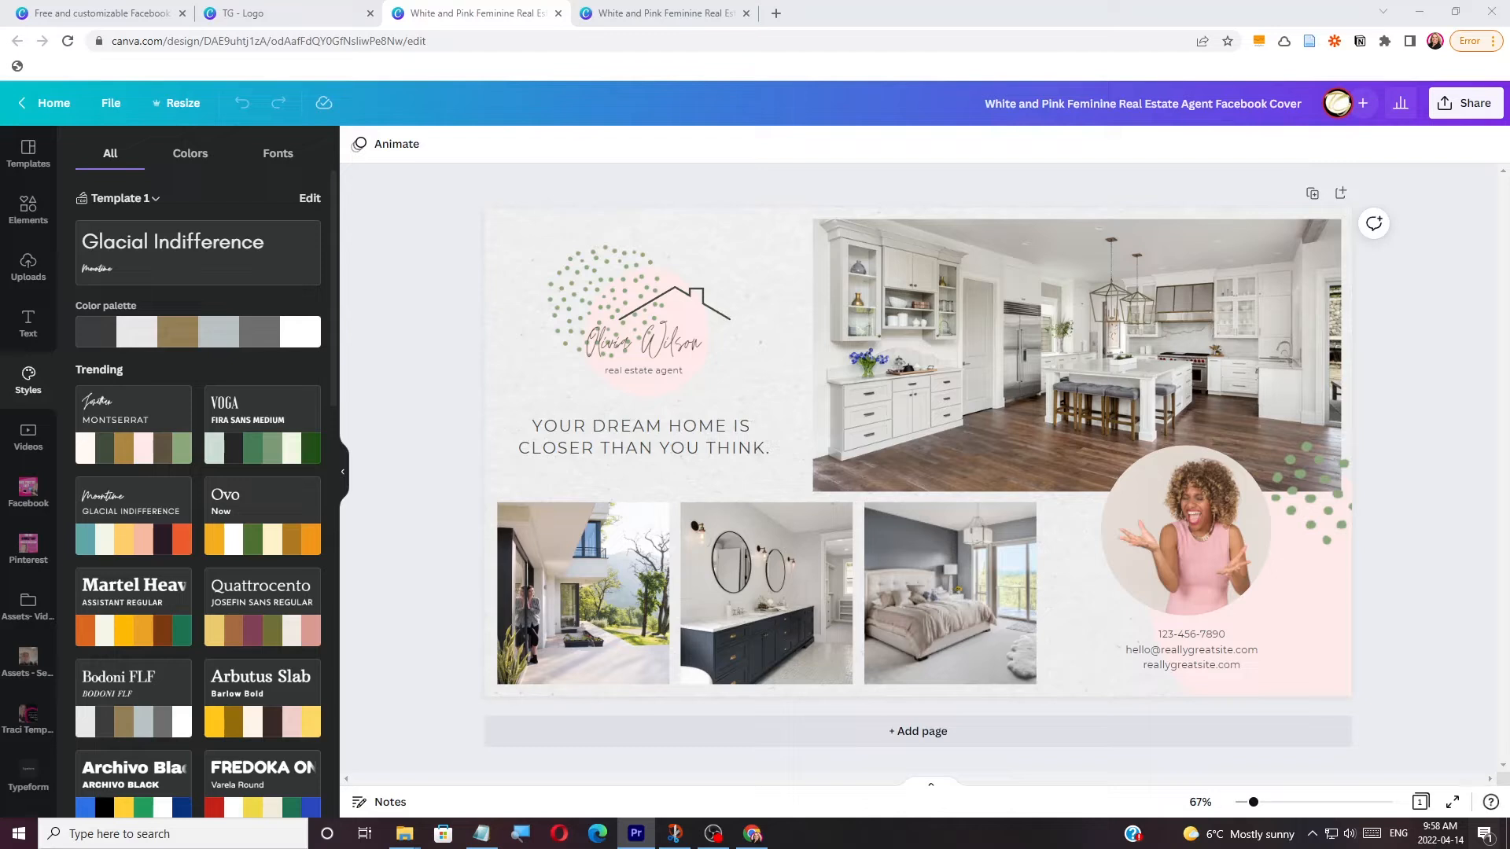
Make a resized copy of the Facebook cover in the Twitter Header format, 1500 × 500 px.
click(181, 103)
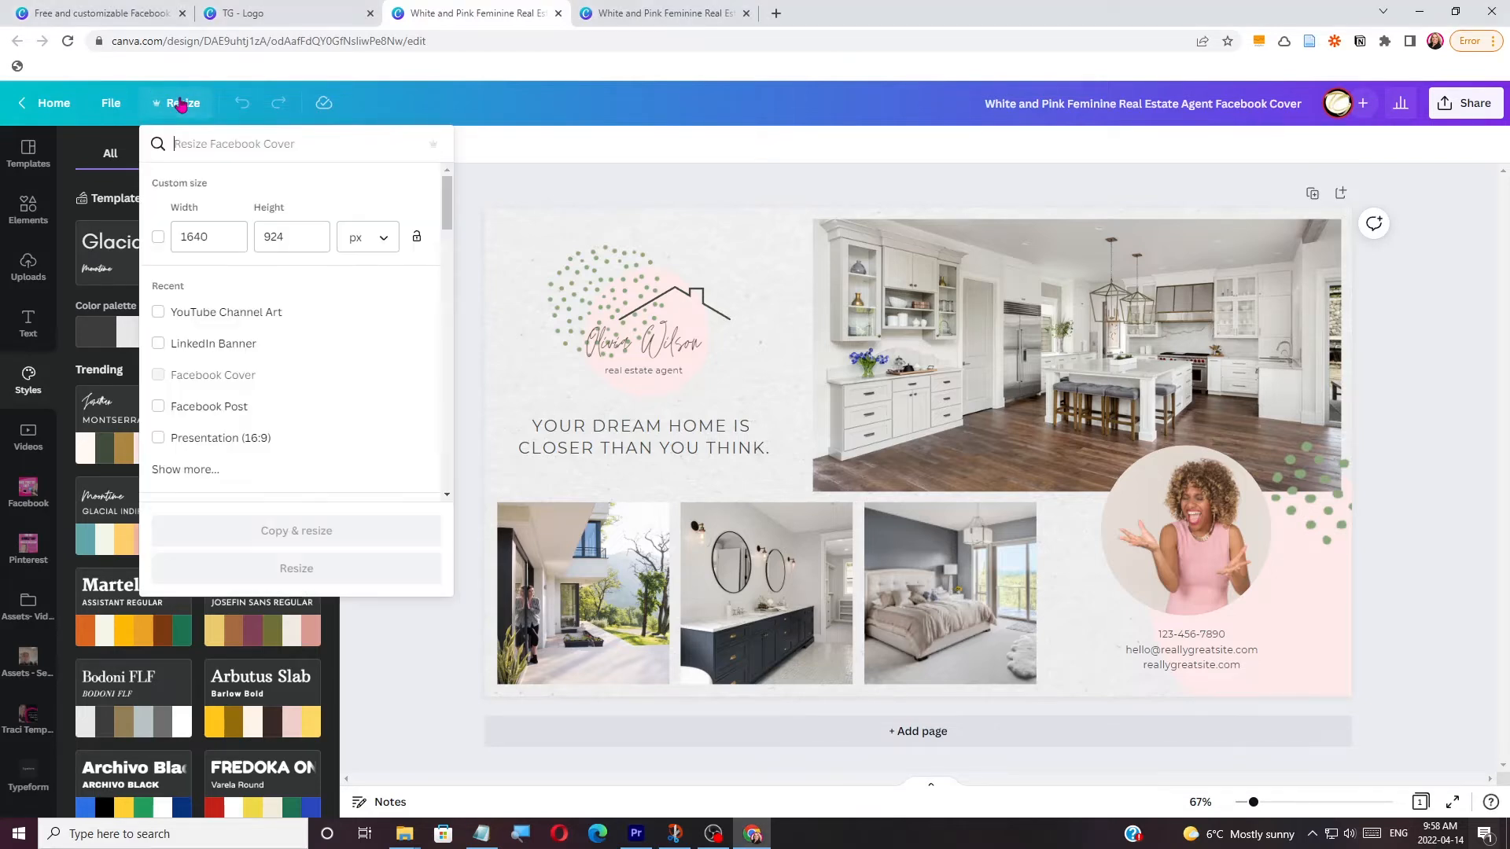
click(202, 144)
text(twitter)
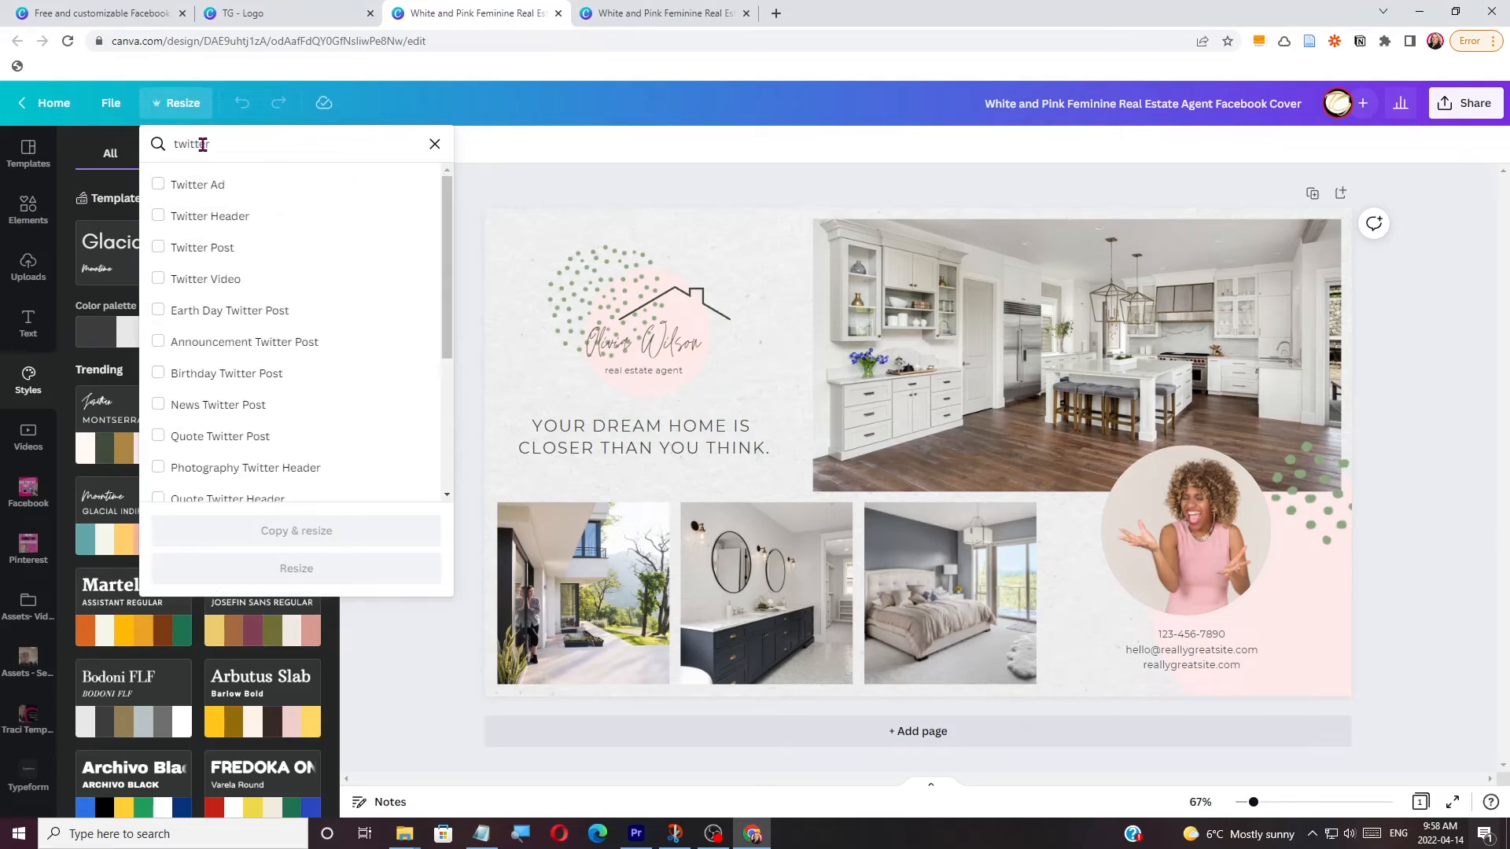
click(225, 217)
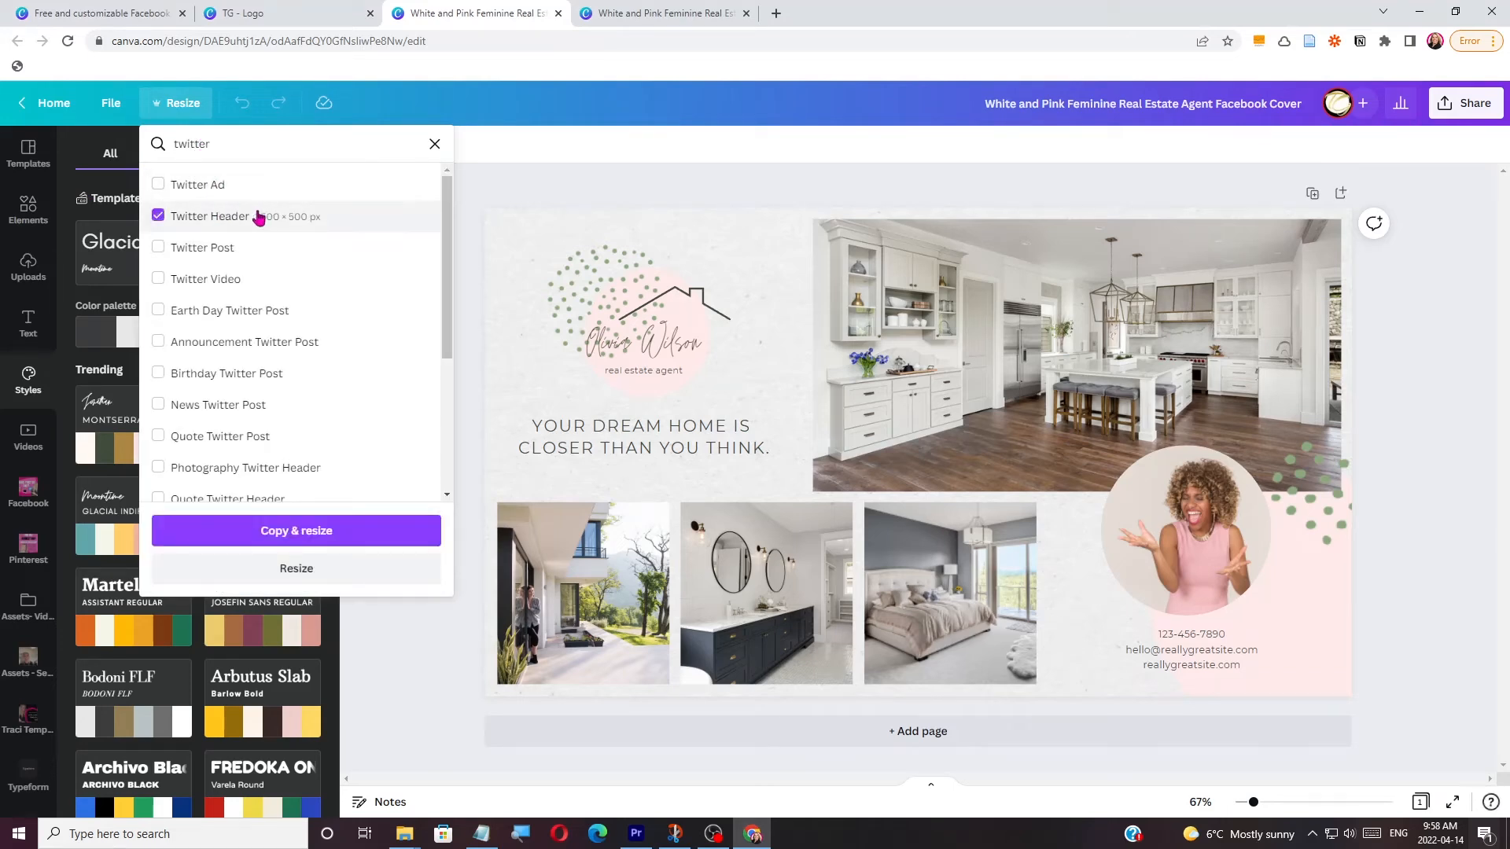
click(336, 540)
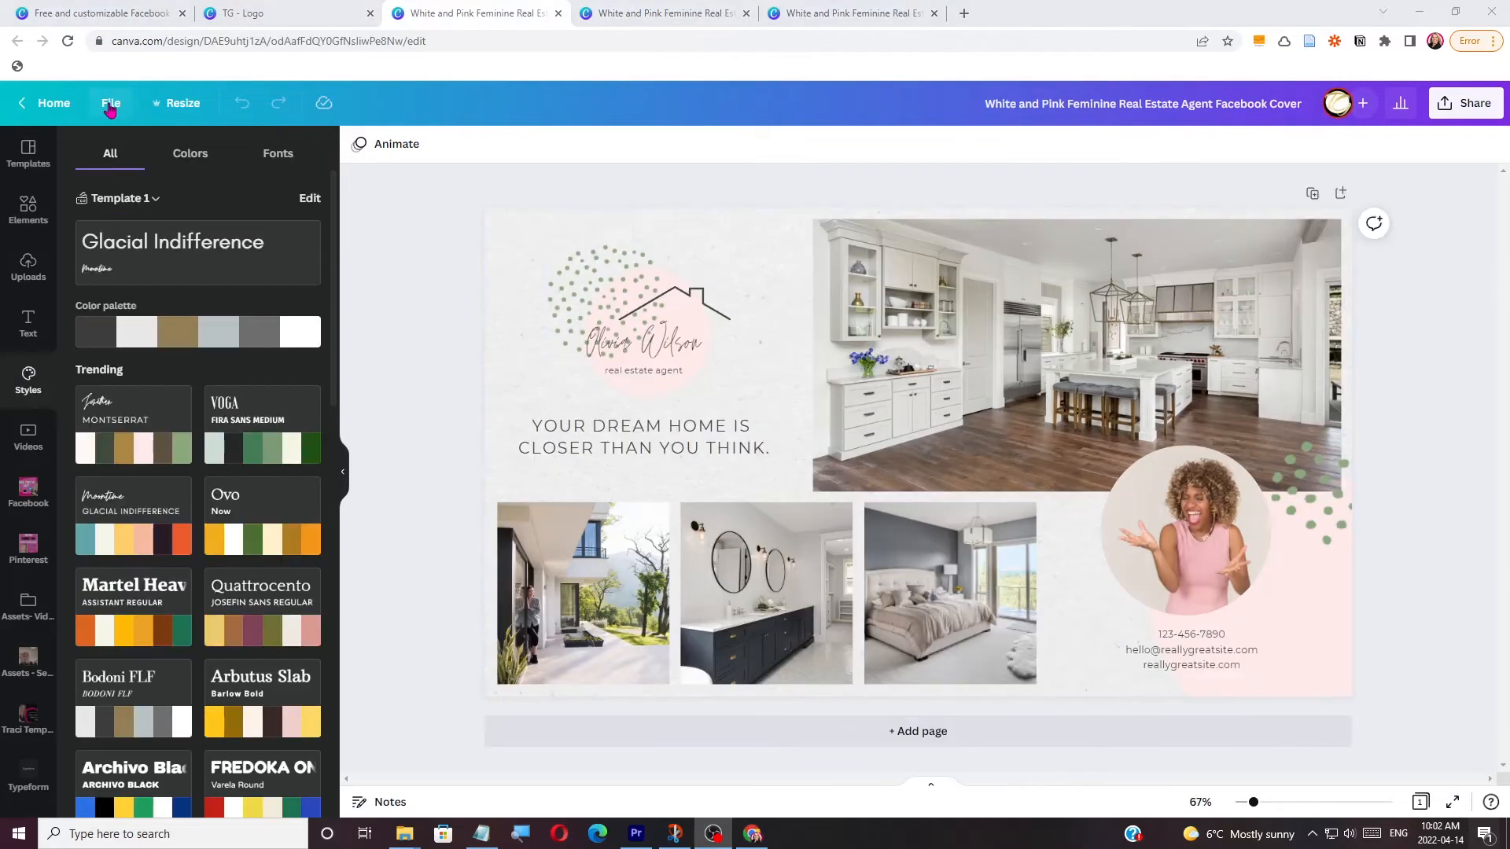
Create a new blank Twitter Header design from the Facebook cover's file options.
click(111, 103)
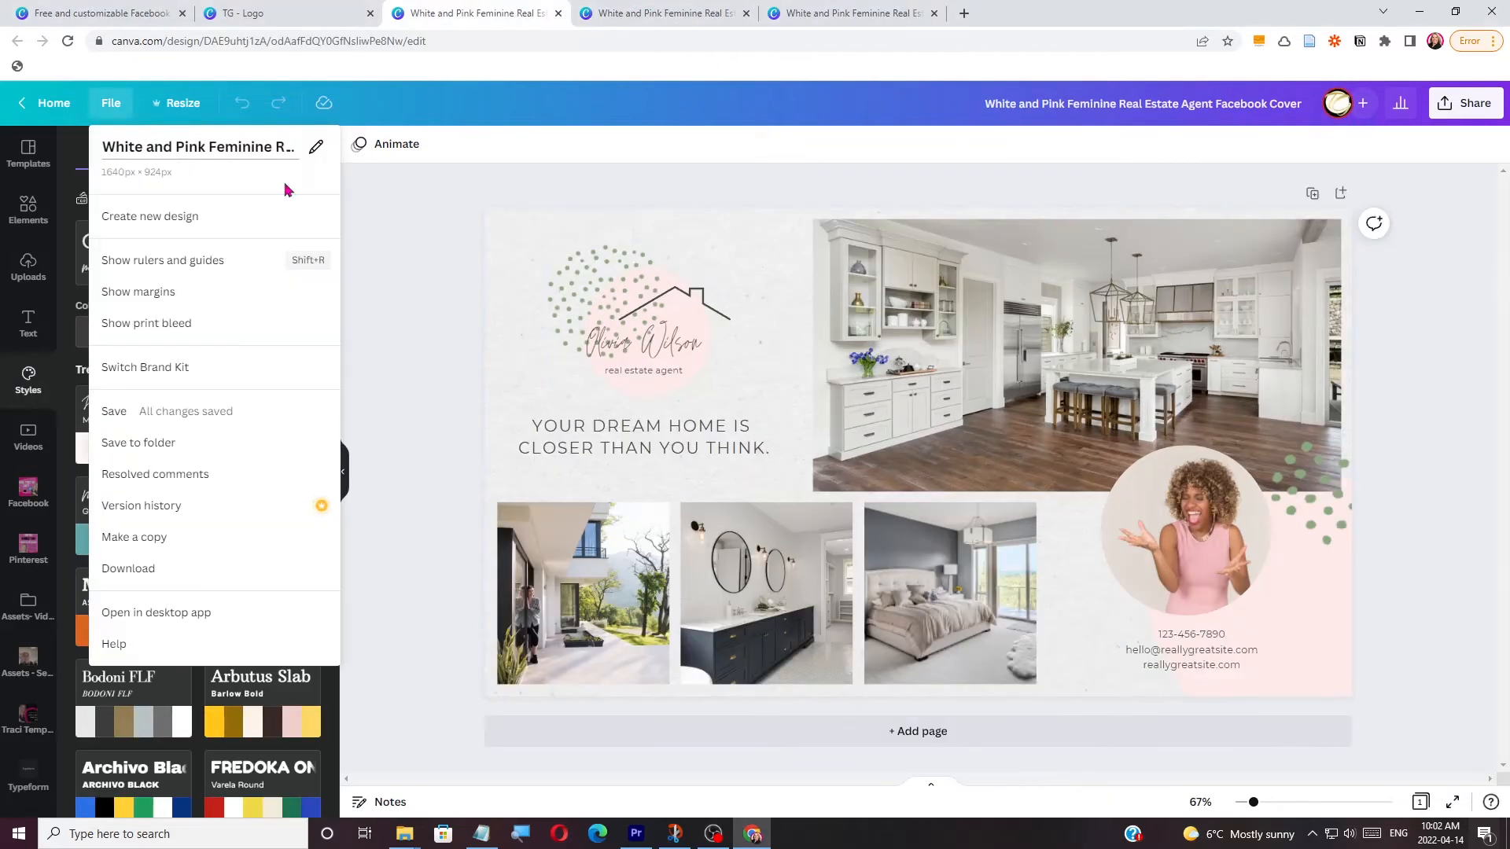
click(181, 214)
text(twit)
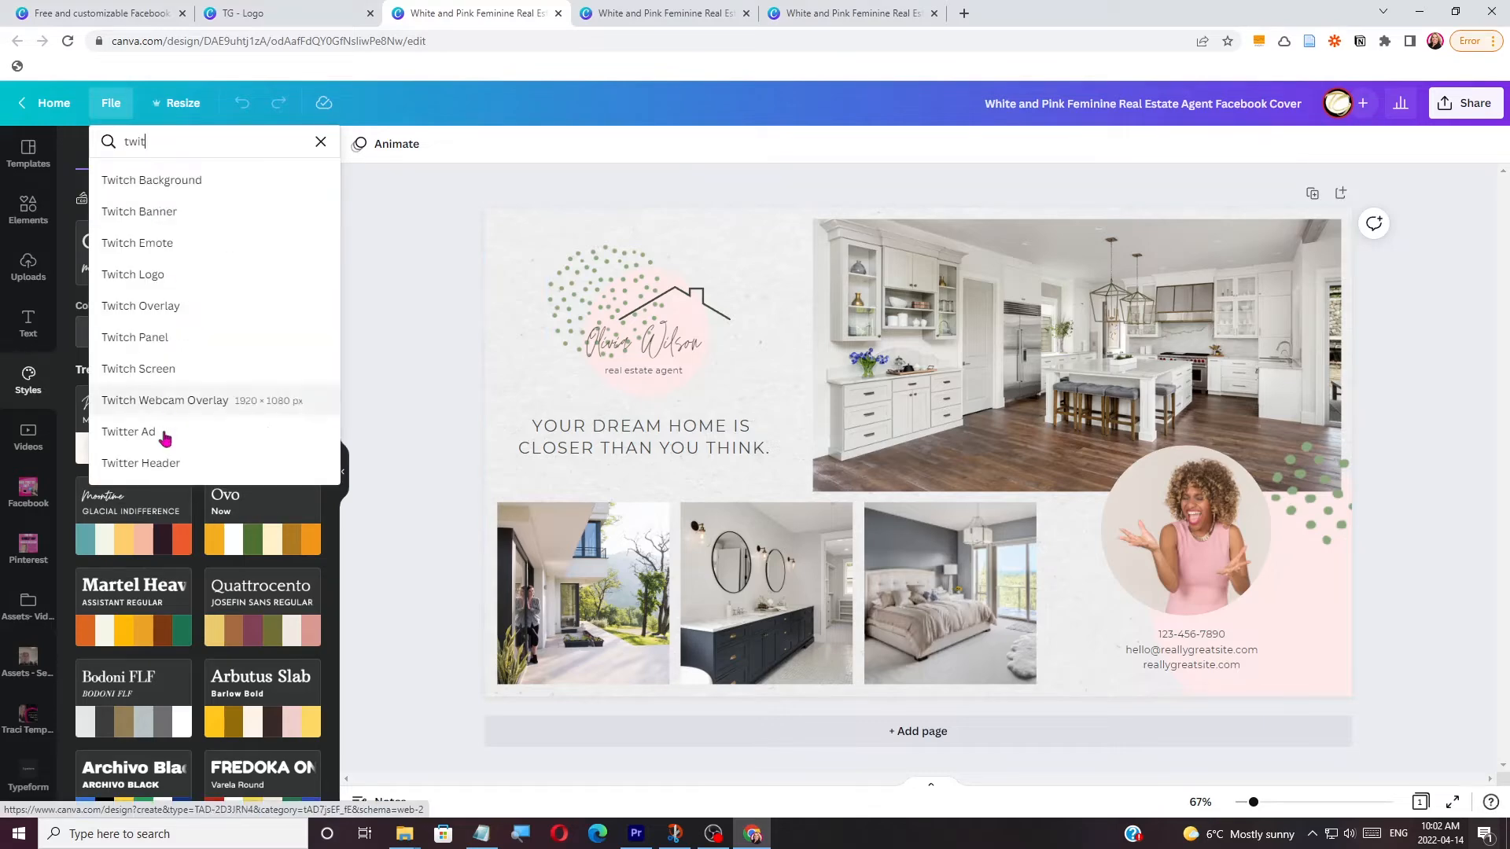
click(153, 463)
Copy all elements of the Facebook cover into the blank Twitter Header design.
click(476, 14)
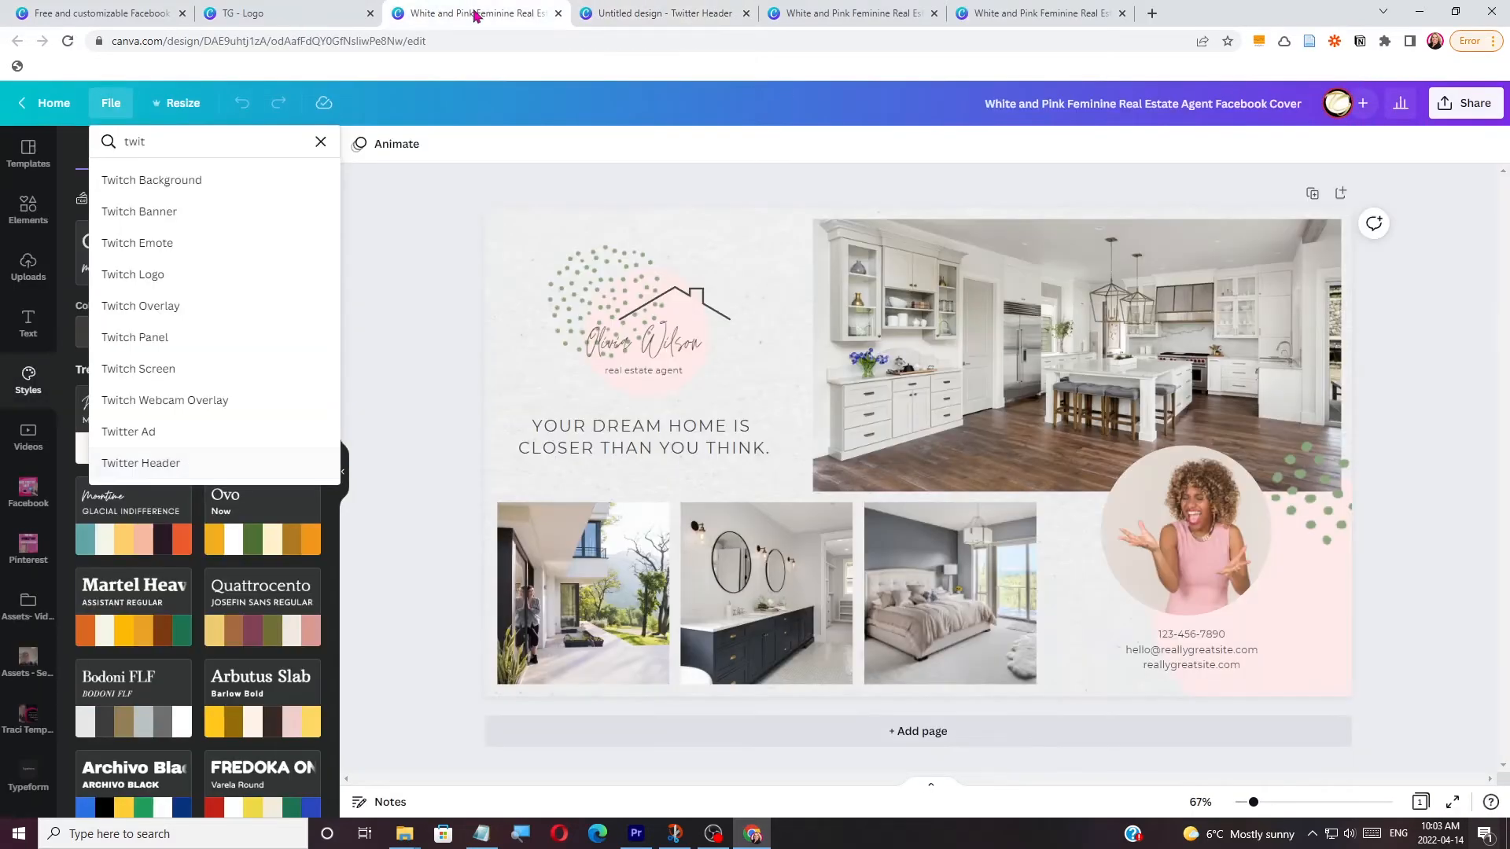
drag(437, 191, 1360, 708)
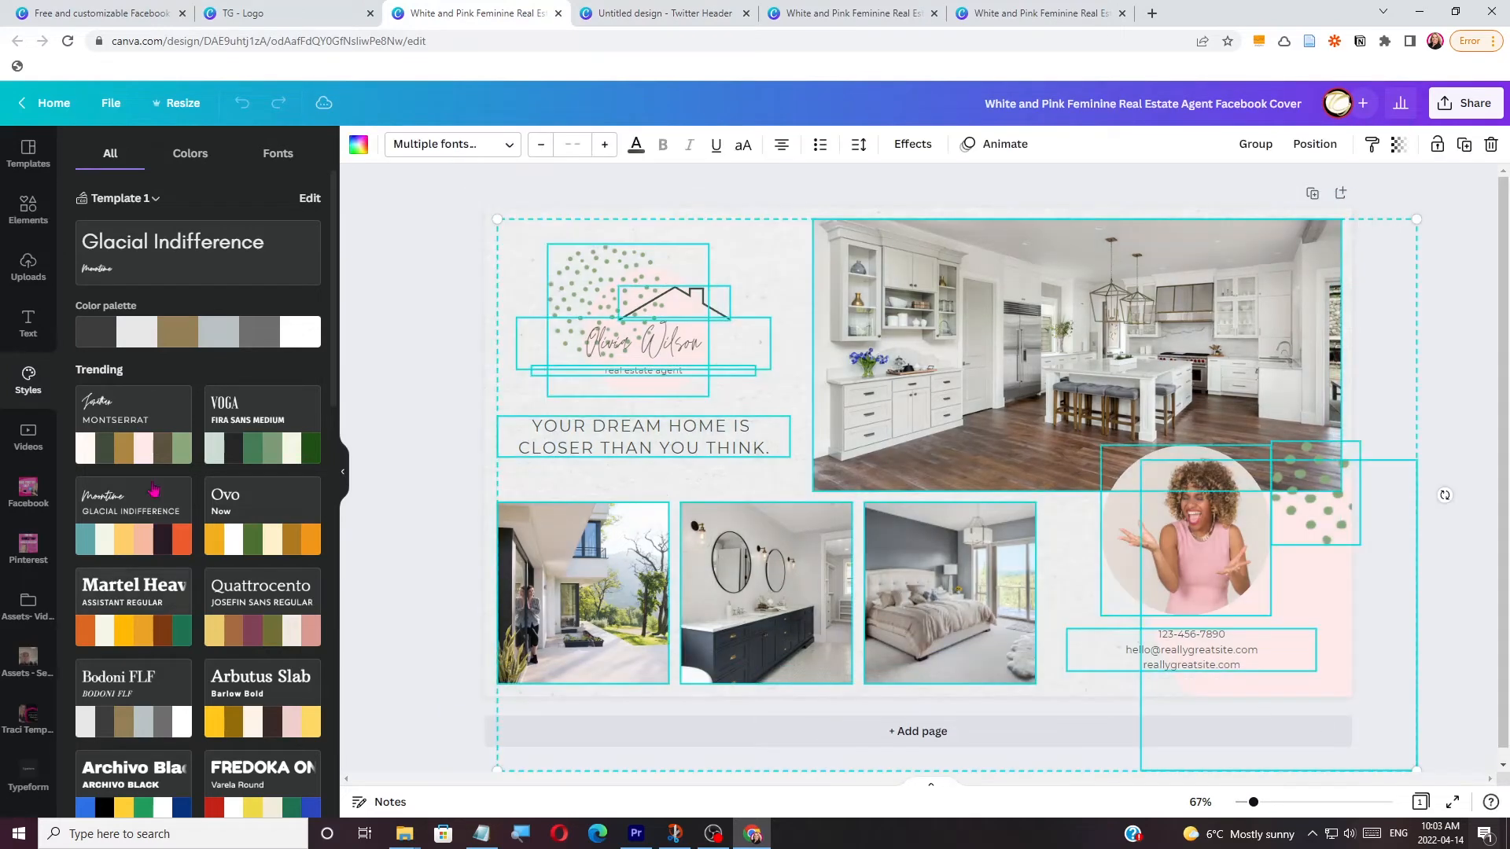
key(ctrl+c)
click(664, 13)
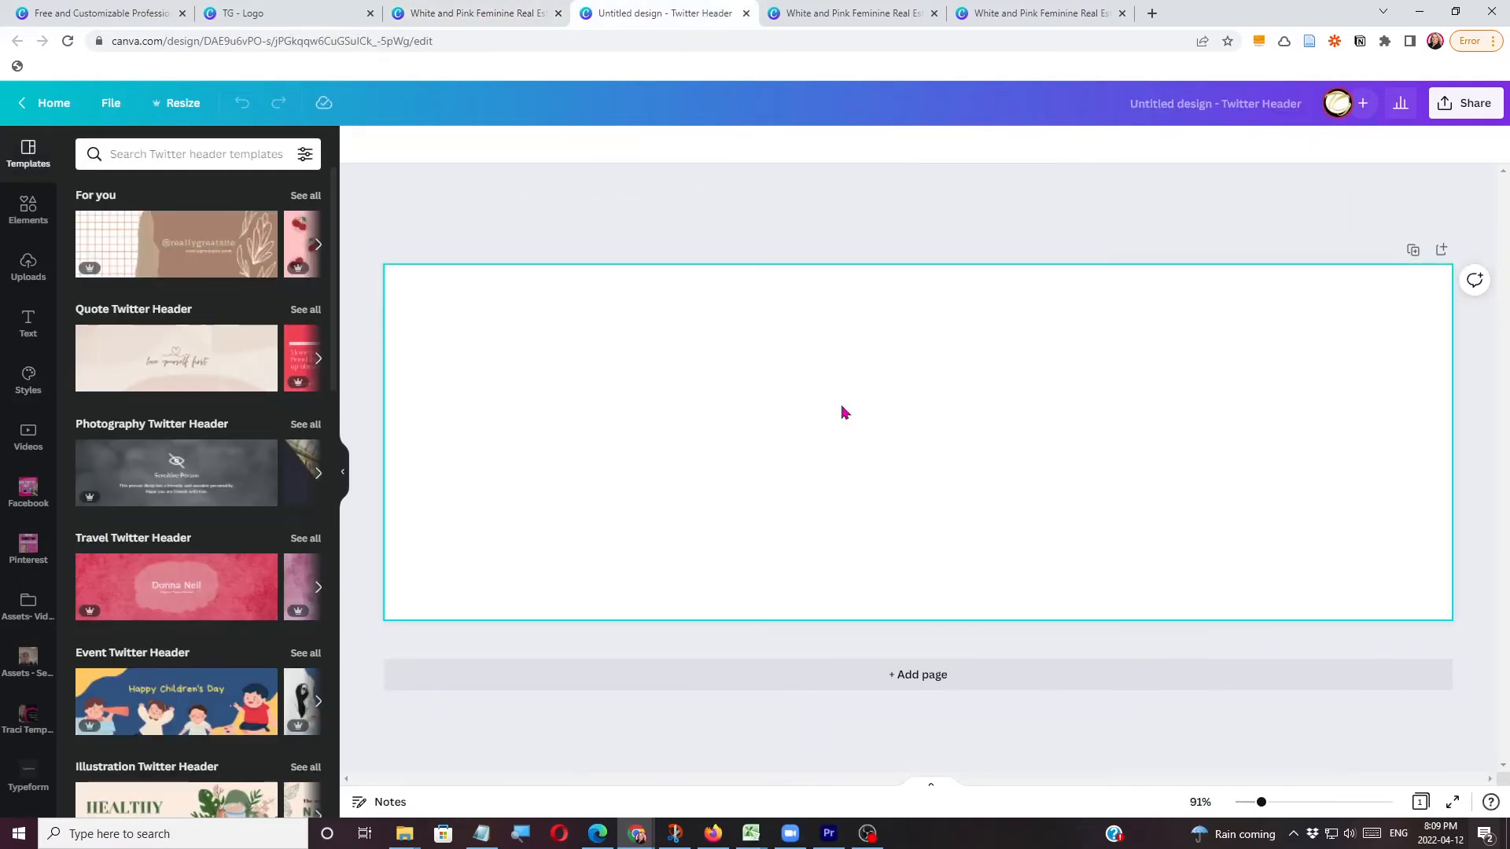
key(ctrl+v)
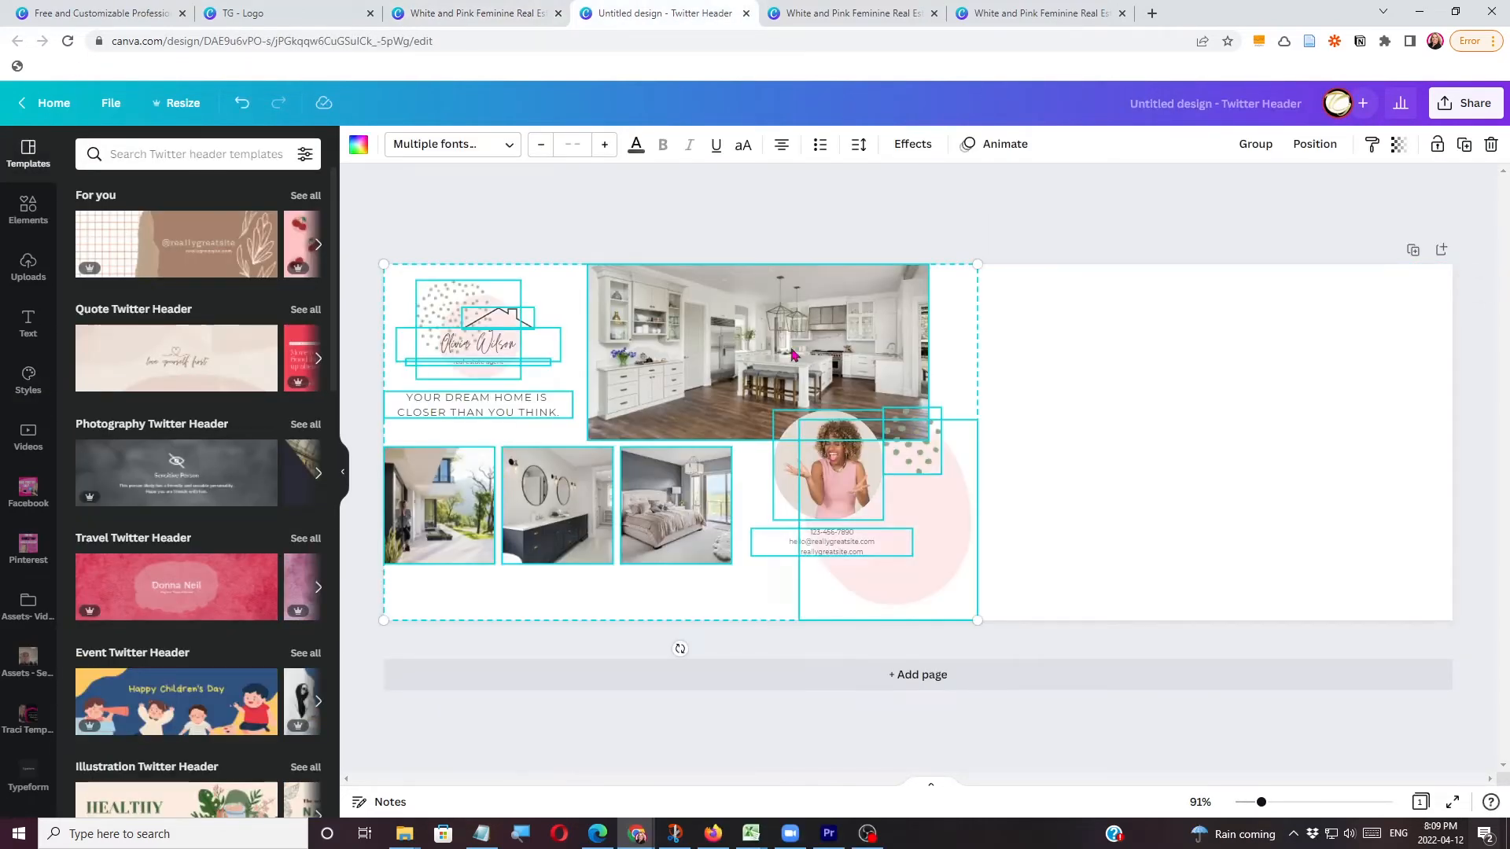
Move the pasted elements to the middle of the header and enlarge them together to fill its height.
drag(793, 355, 1025, 353)
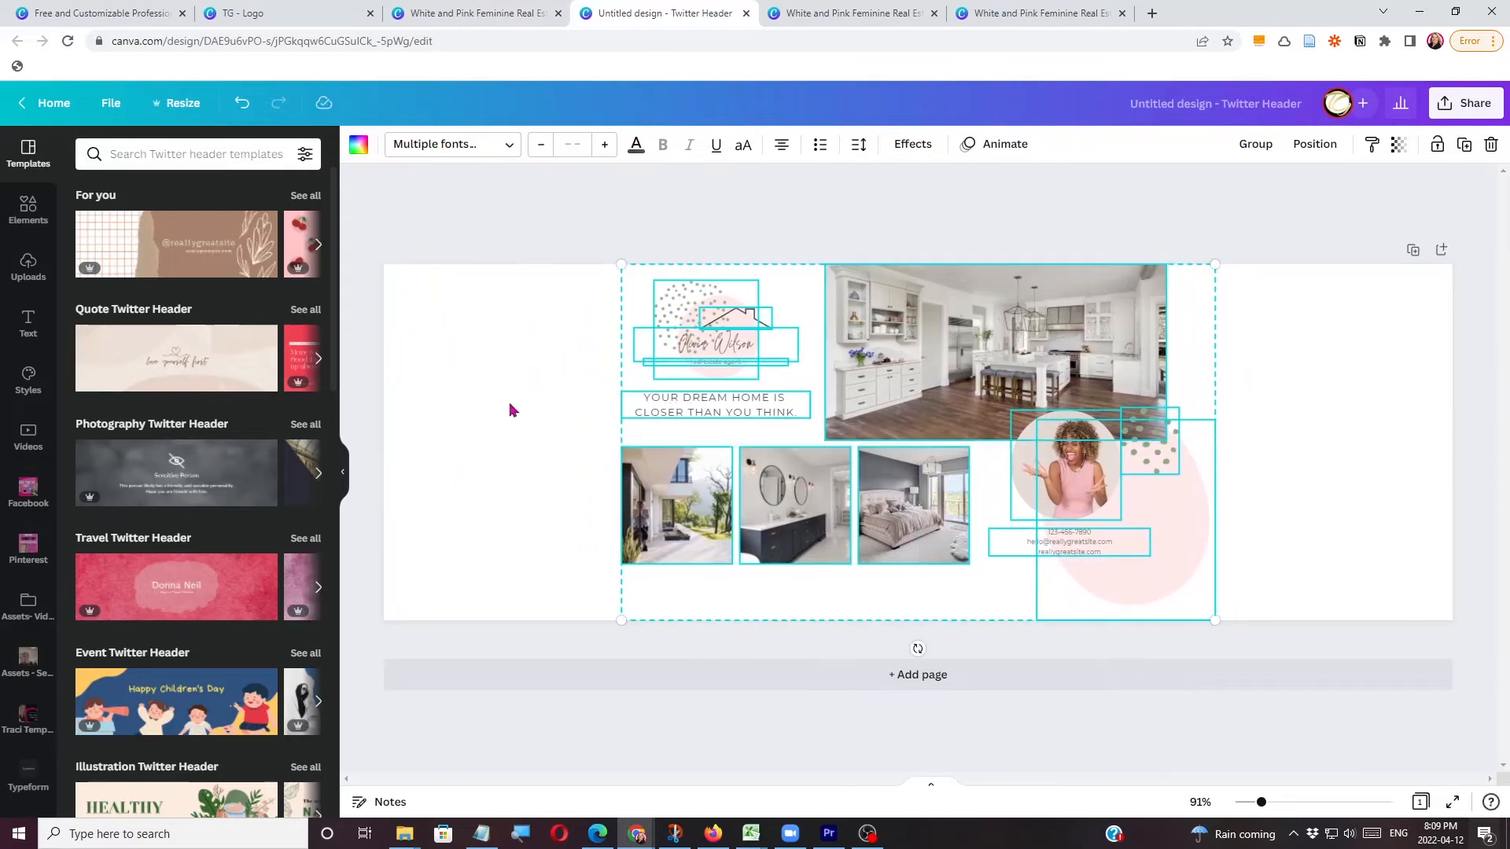
drag(622, 612, 479, 614)
click(1260, 366)
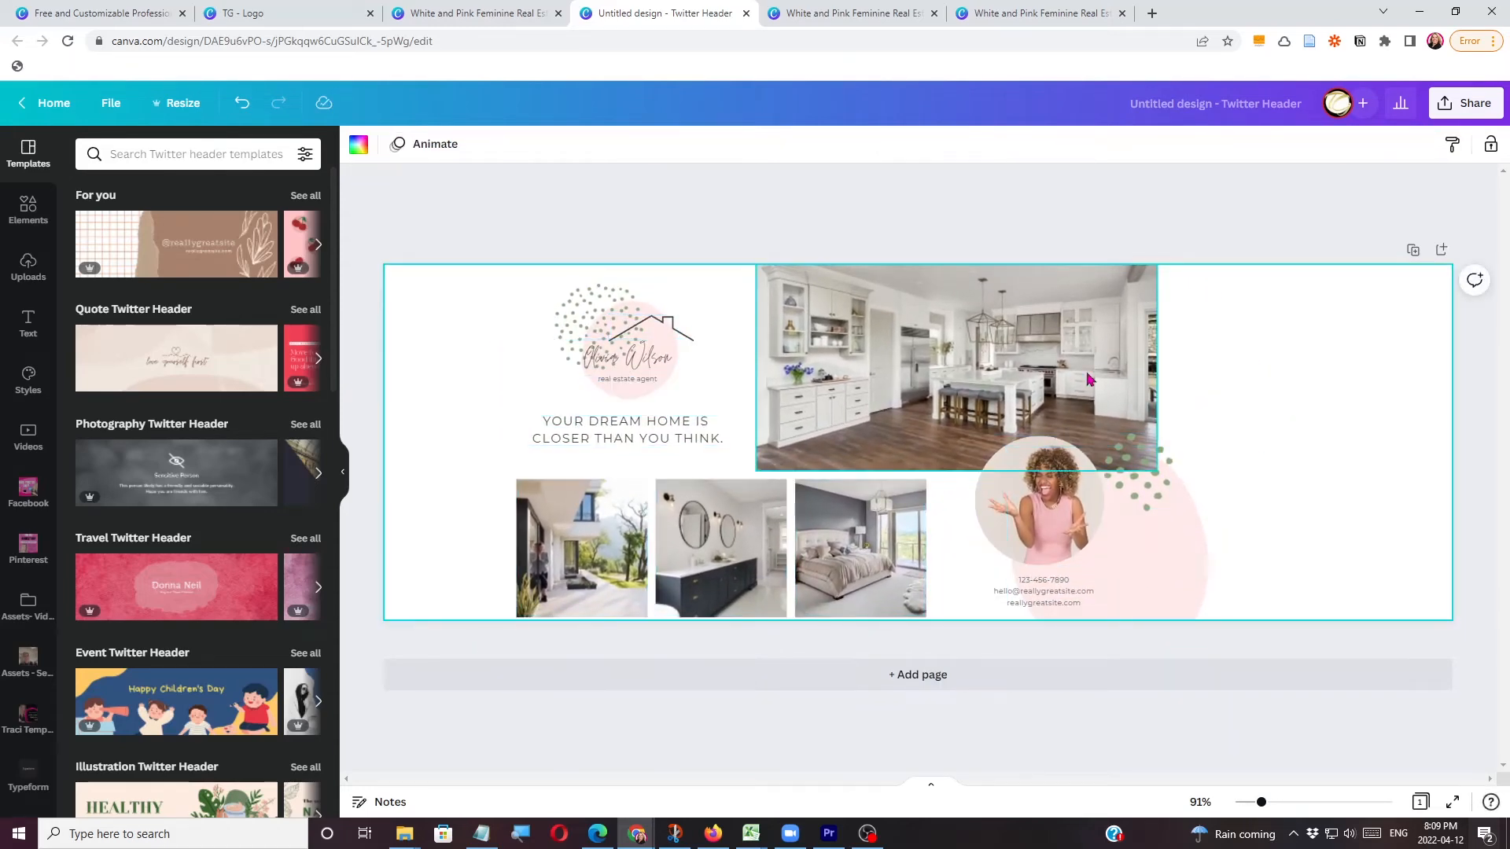
Enlarge the plain pink circle behind the portrait and the dotted pink circle behind the logo, moving the dotted one toward the header's upper-left corner.
click(1194, 536)
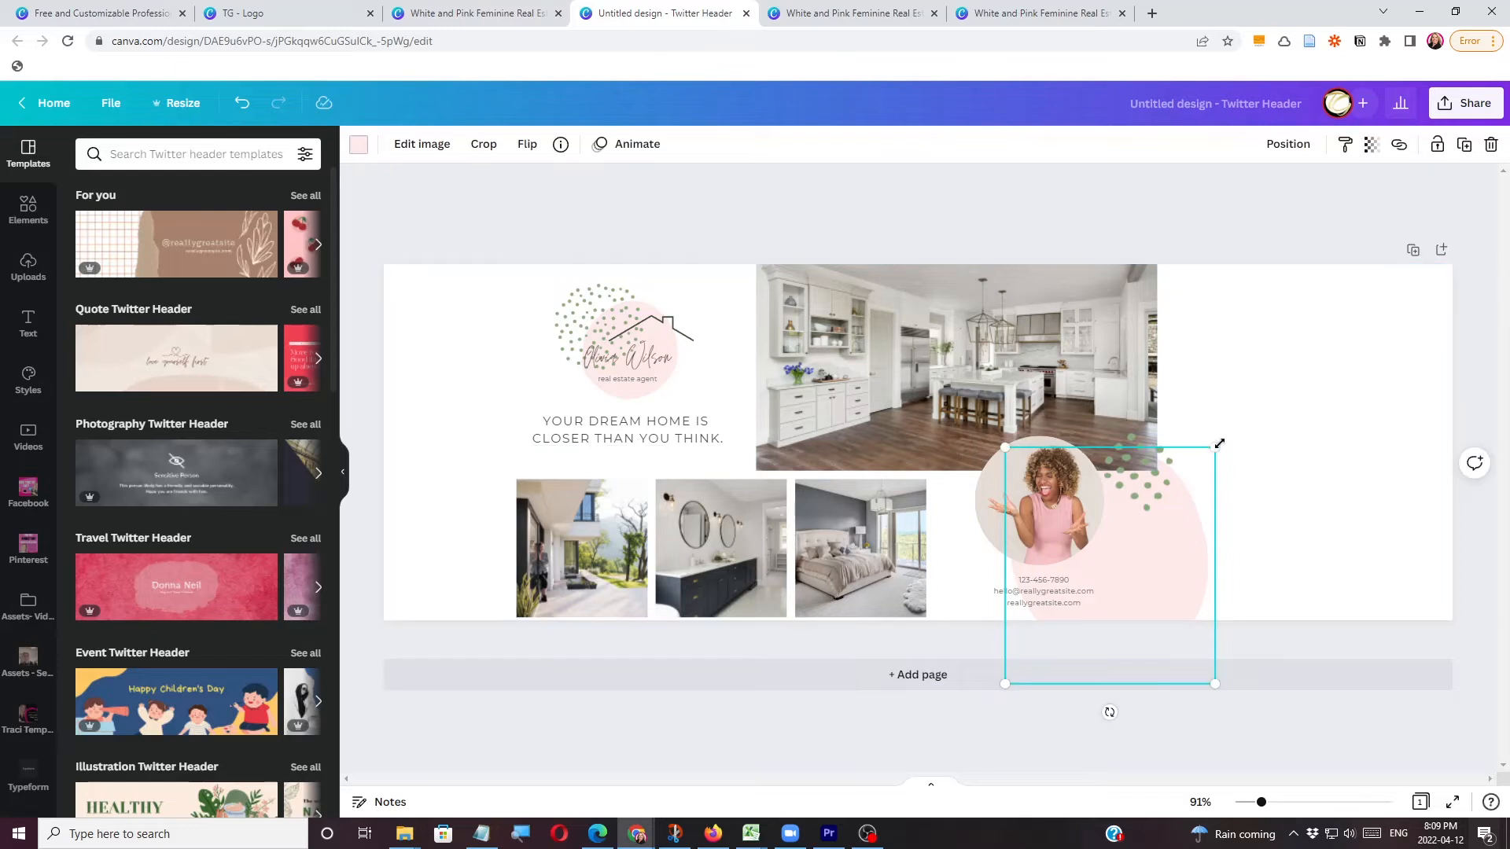
drag(1219, 445, 1409, 229)
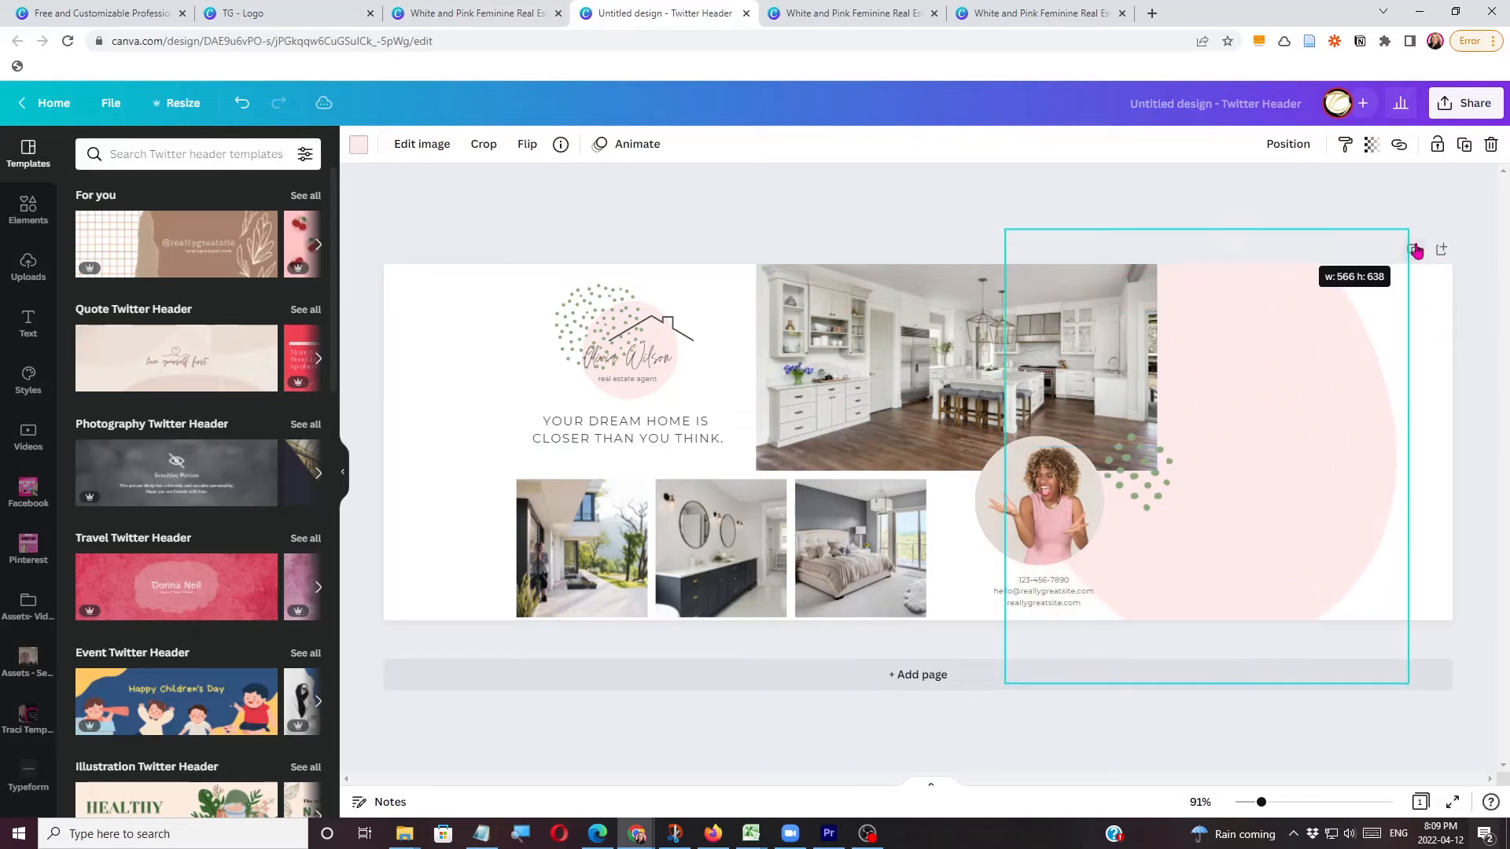
click(639, 376)
drag(555, 280, 456, 194)
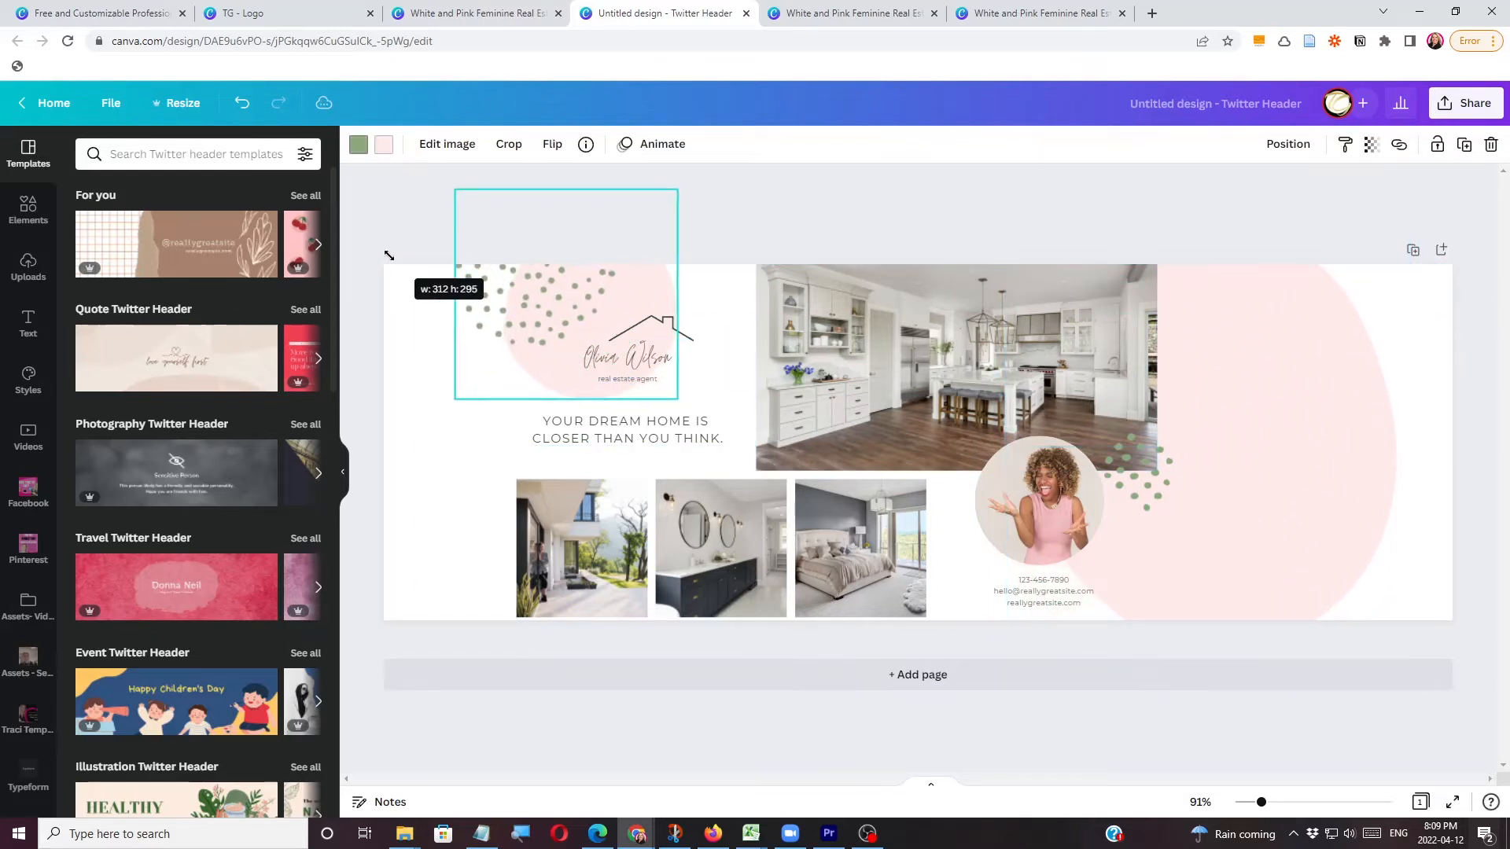
drag(506, 333, 457, 366)
Enlarge the script name text of the logo and place it over the dotted pink circle.
click(692, 370)
drag(720, 373, 928, 549)
drag(740, 379, 557, 360)
Enlarge the "real estate agent" text to font size 16.5 and place it directly below the script name.
click(644, 381)
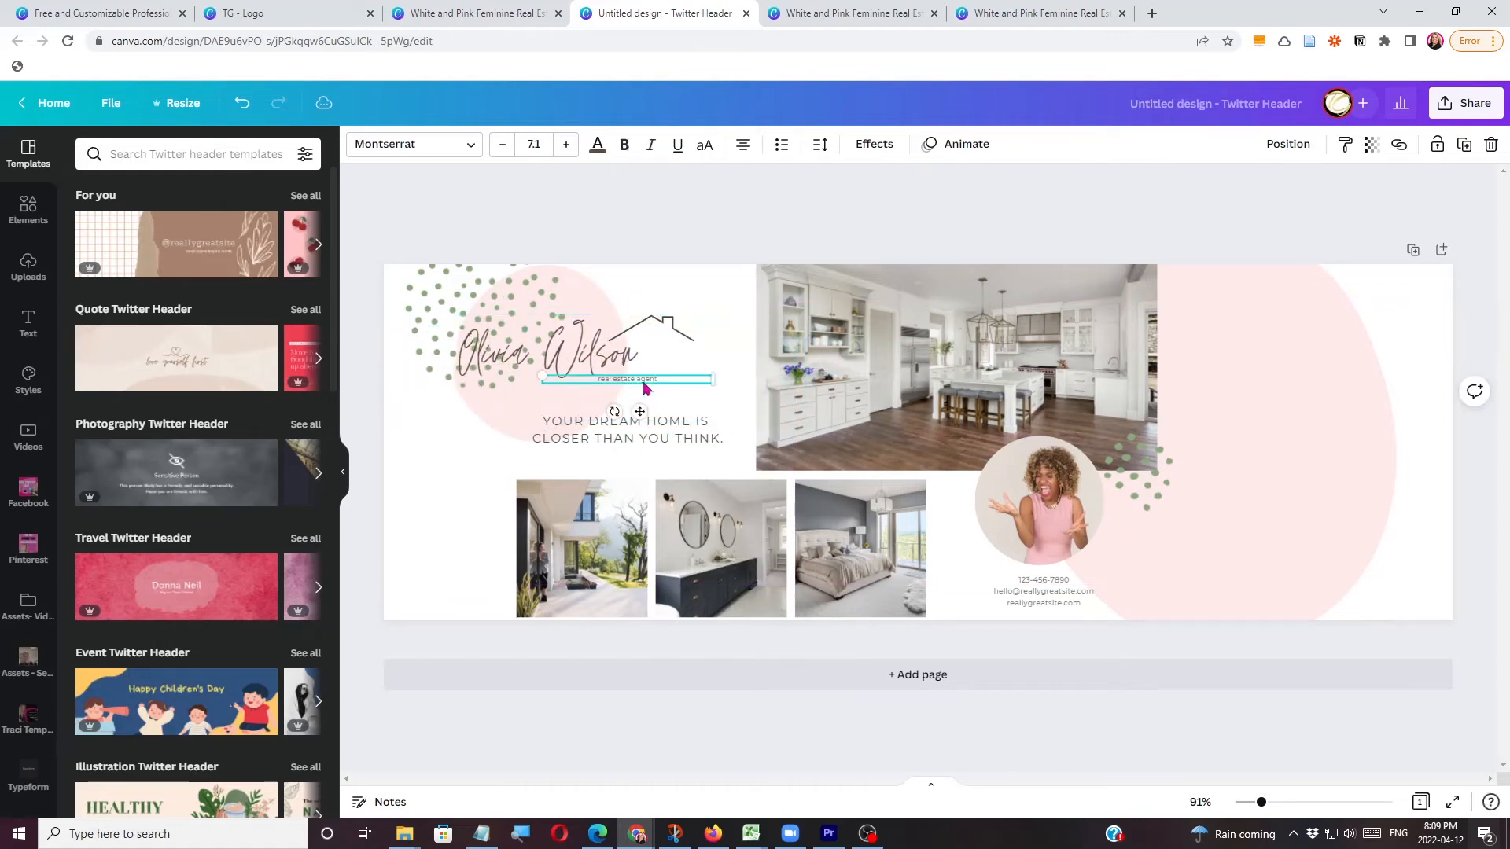
drag(714, 383, 944, 397)
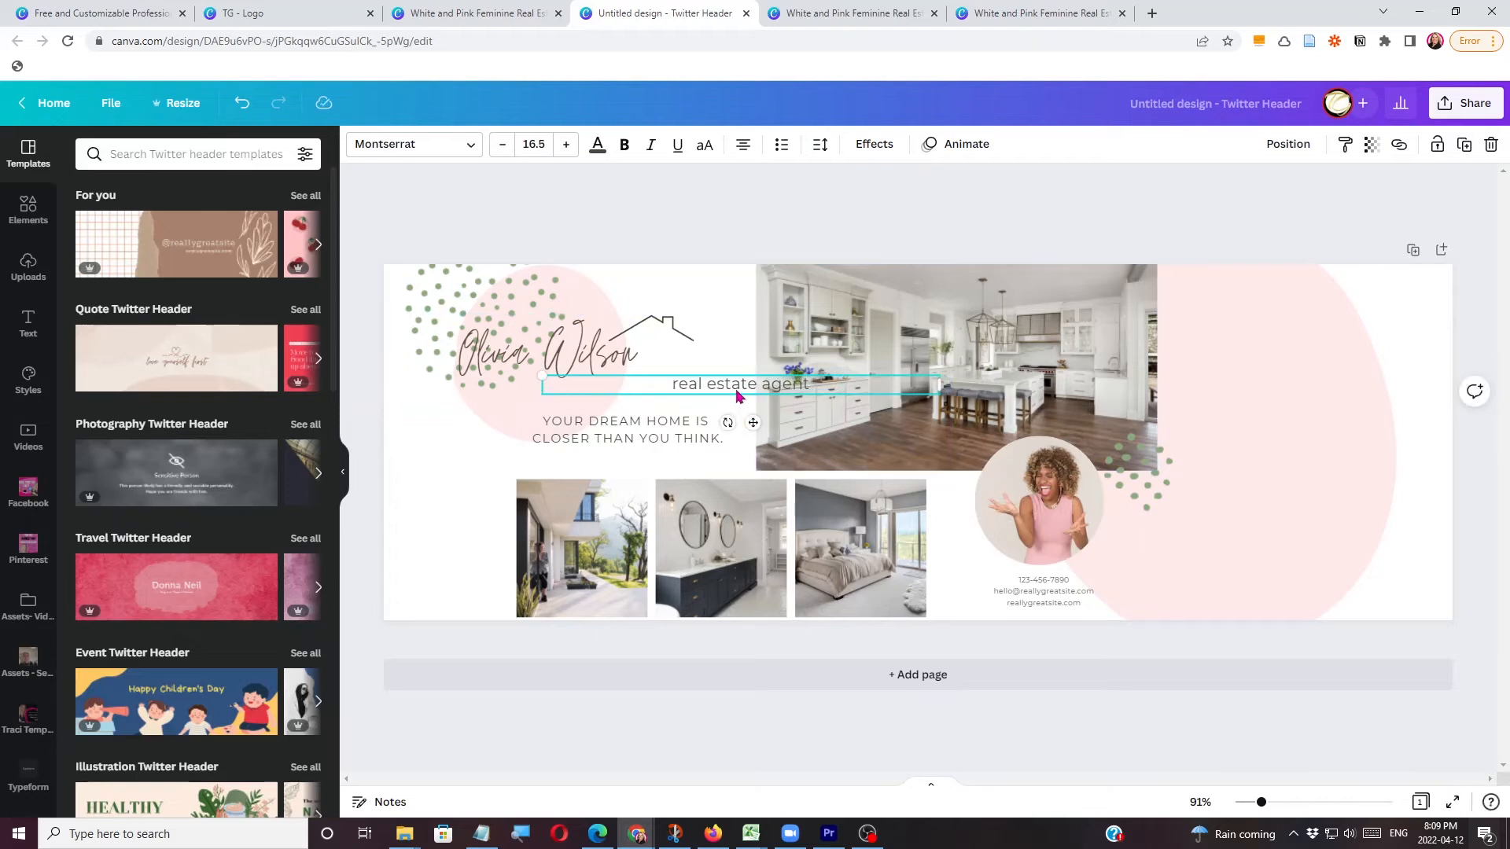
drag(753, 425, 582, 434)
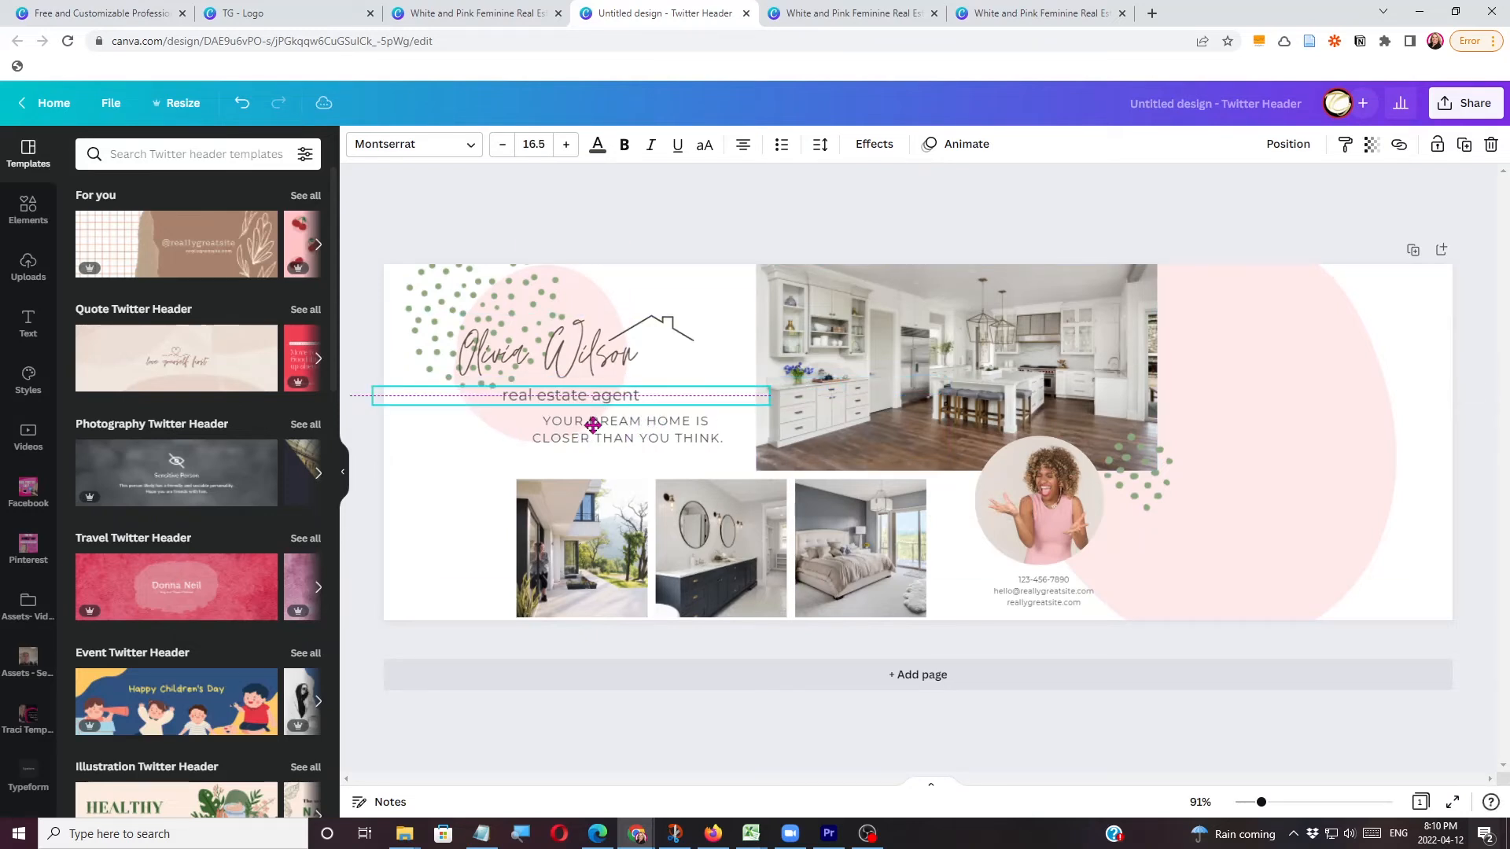
drag(585, 363, 655, 376)
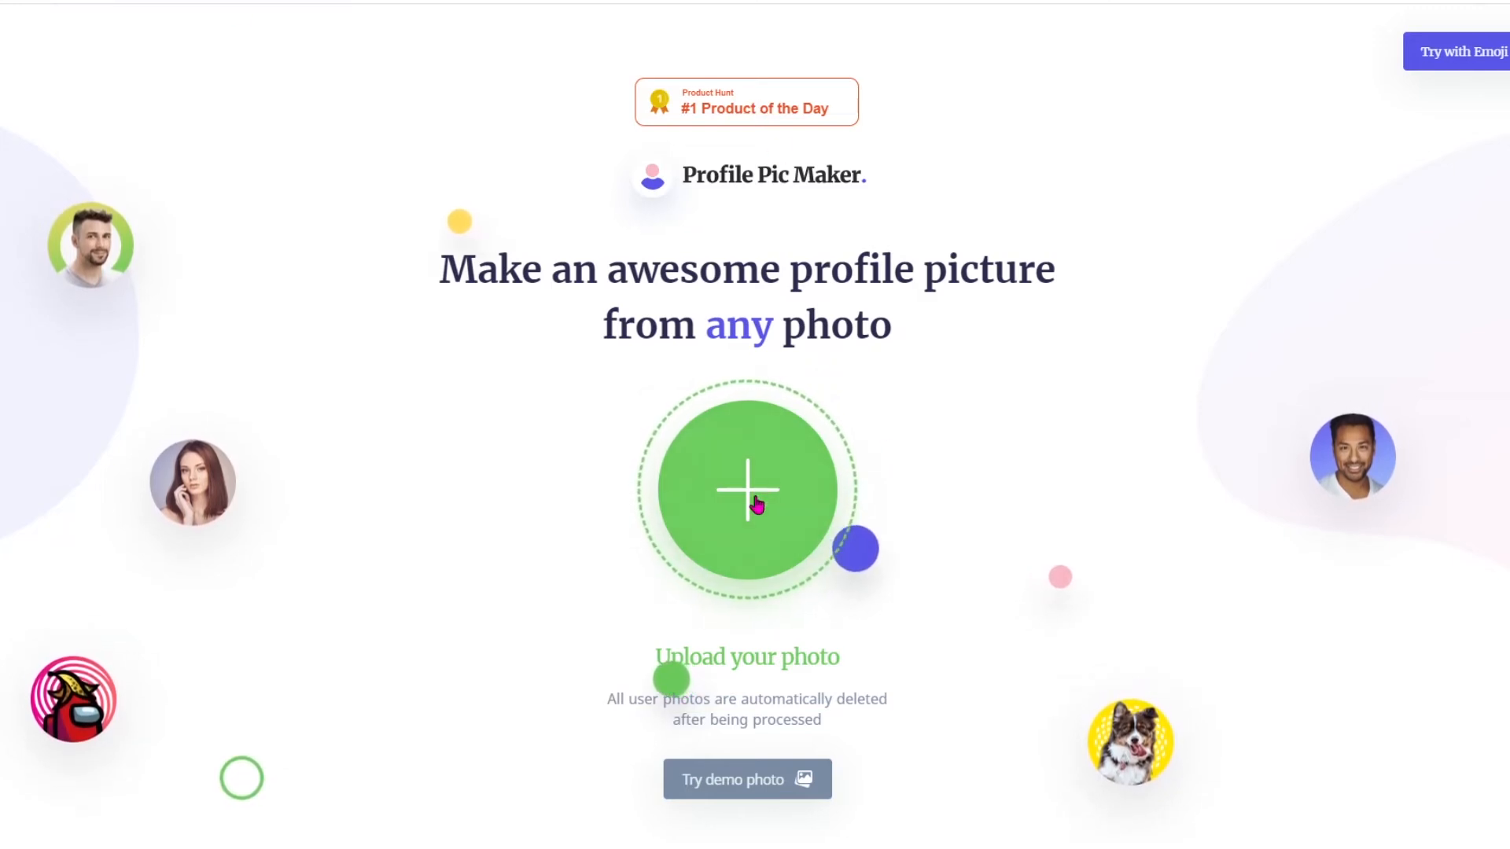
In Profile Pic Maker, upload the headshot 1516238954690.jpg from the profile folder.
click(757, 505)
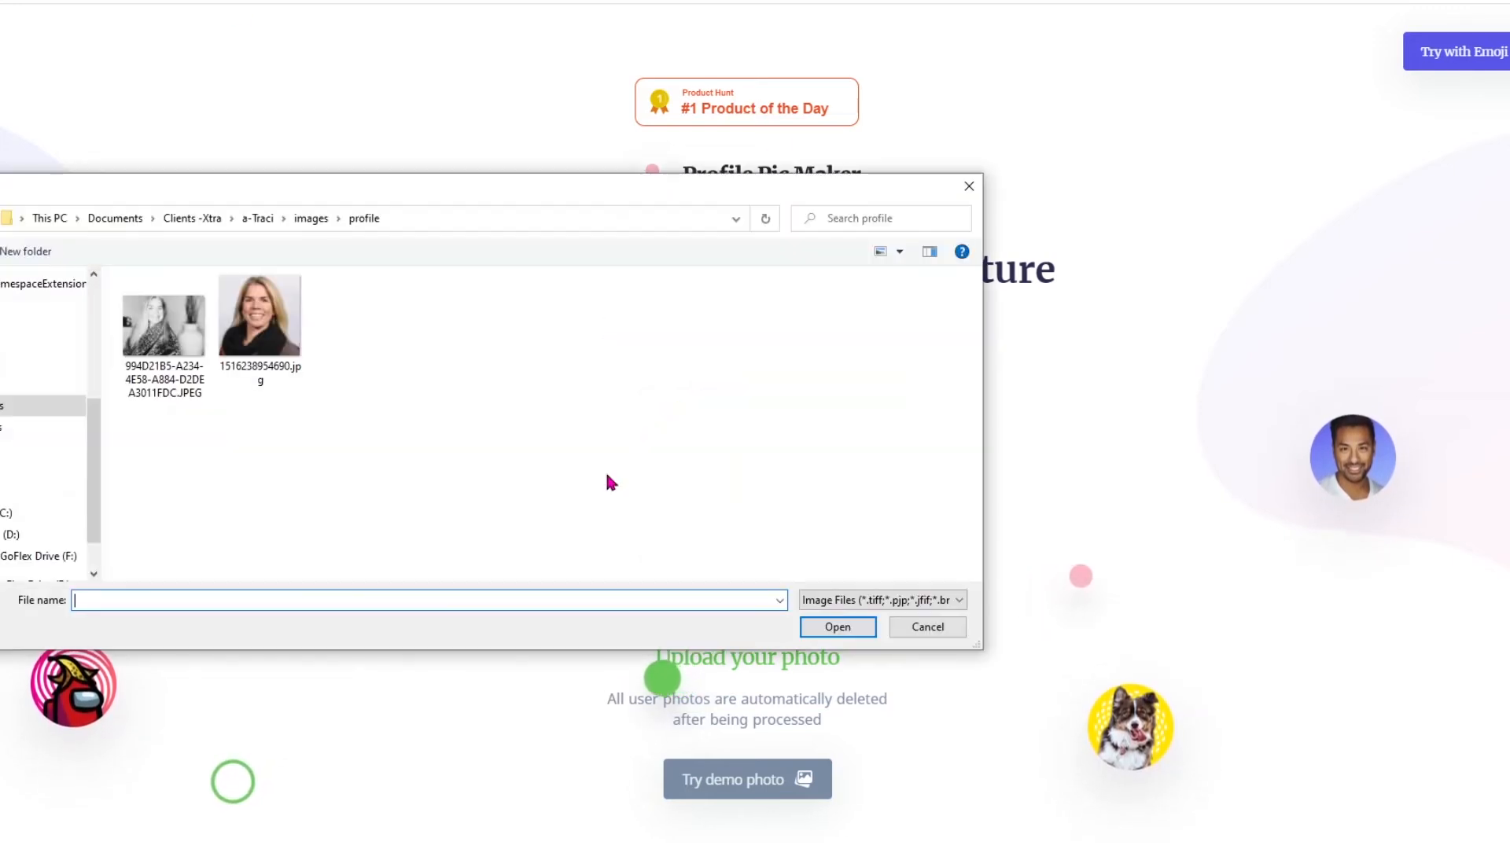
click(260, 322)
click(838, 626)
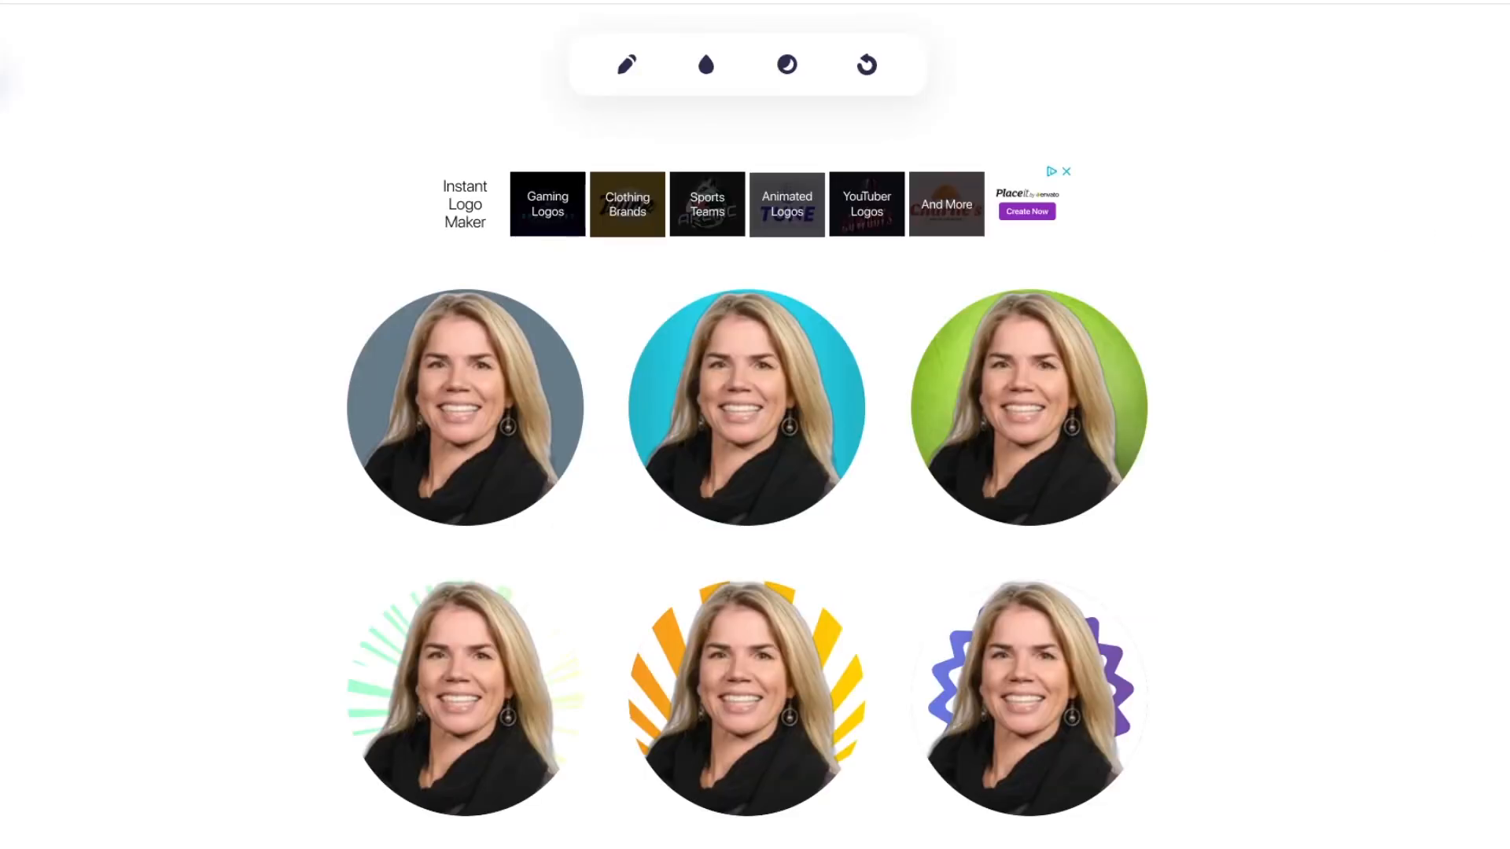
Look through the generated profile pictures, comparing the solid, patterned, grayscale and photographic backgrounds.
scroll(755, 425, down, 10)
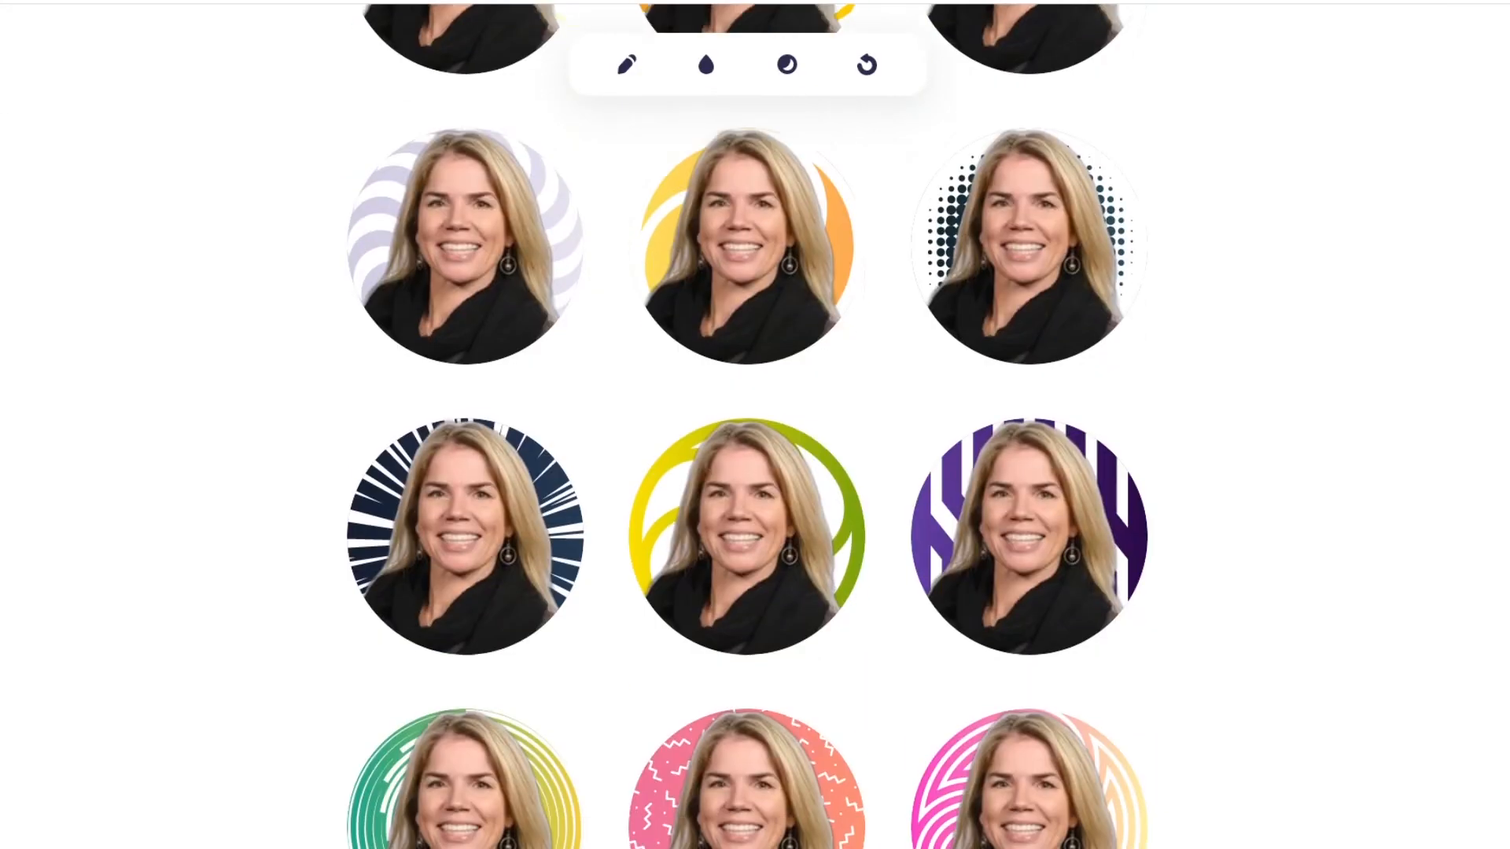
scroll(755, 424, down, 4)
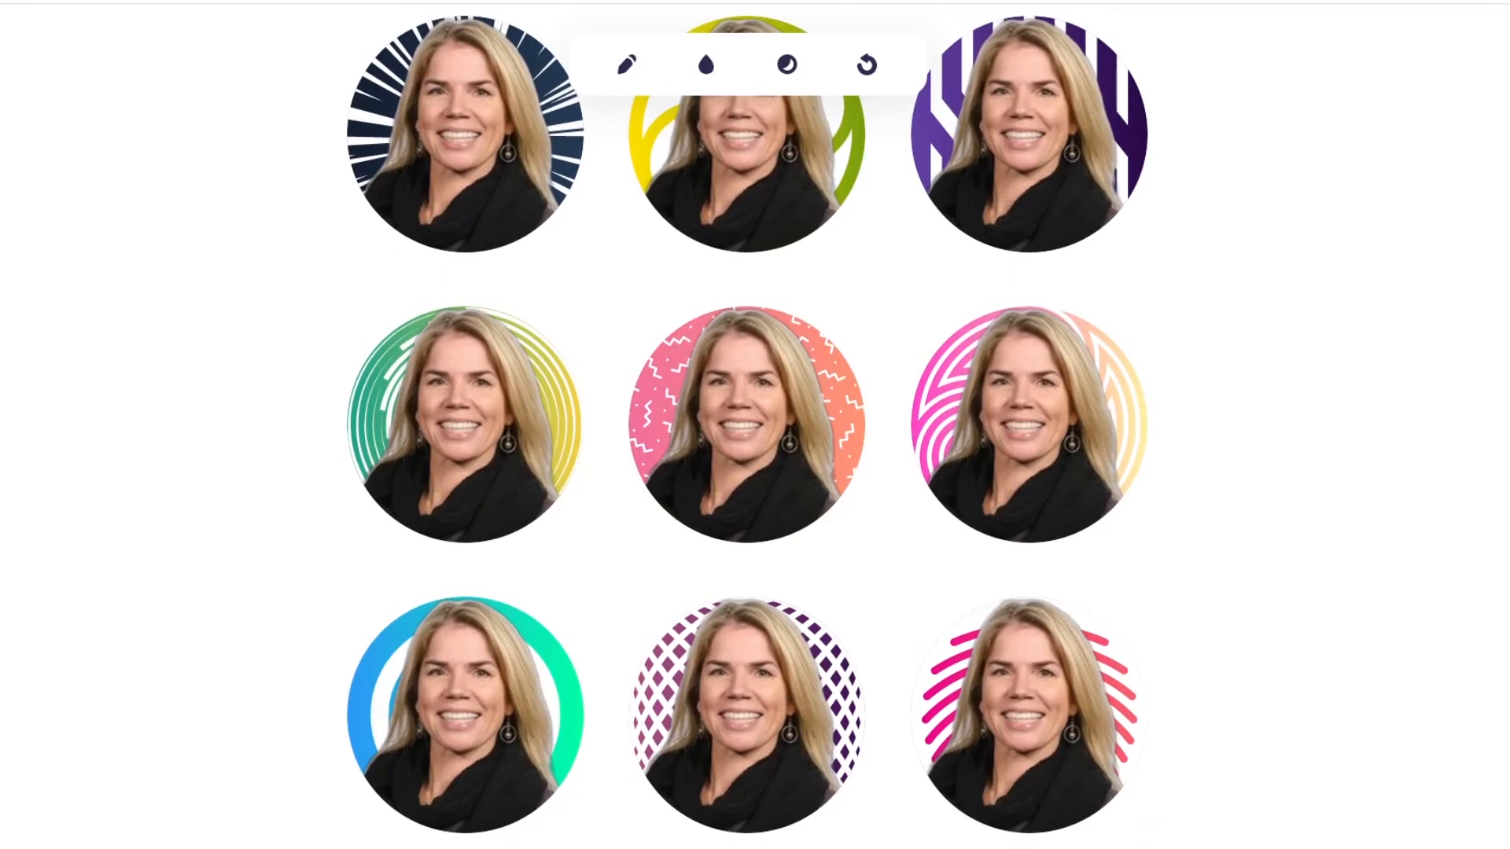
scroll(755, 425, down, 15)
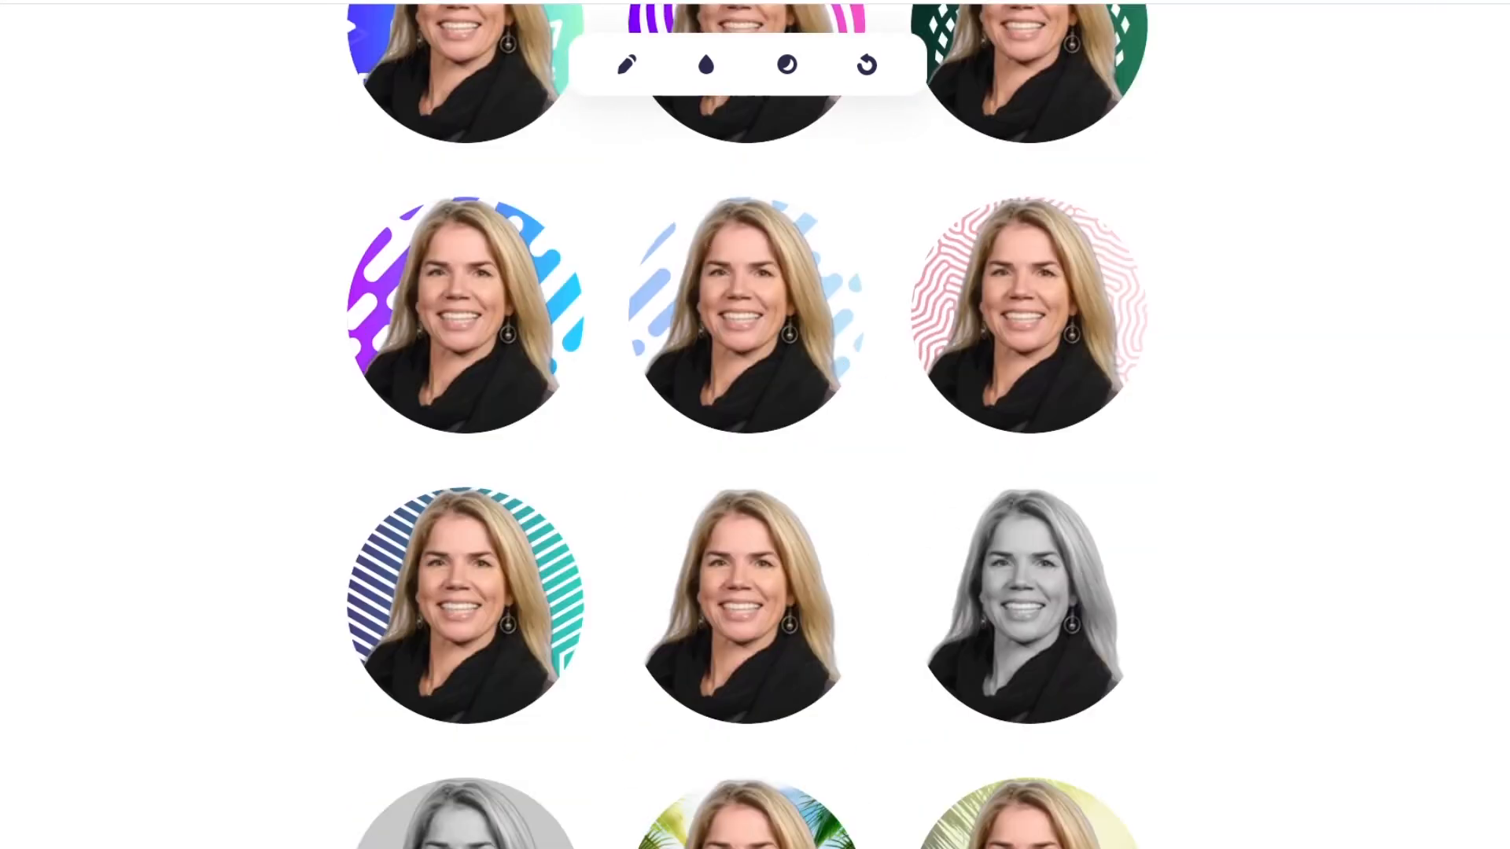
scroll(755, 424, down, 4)
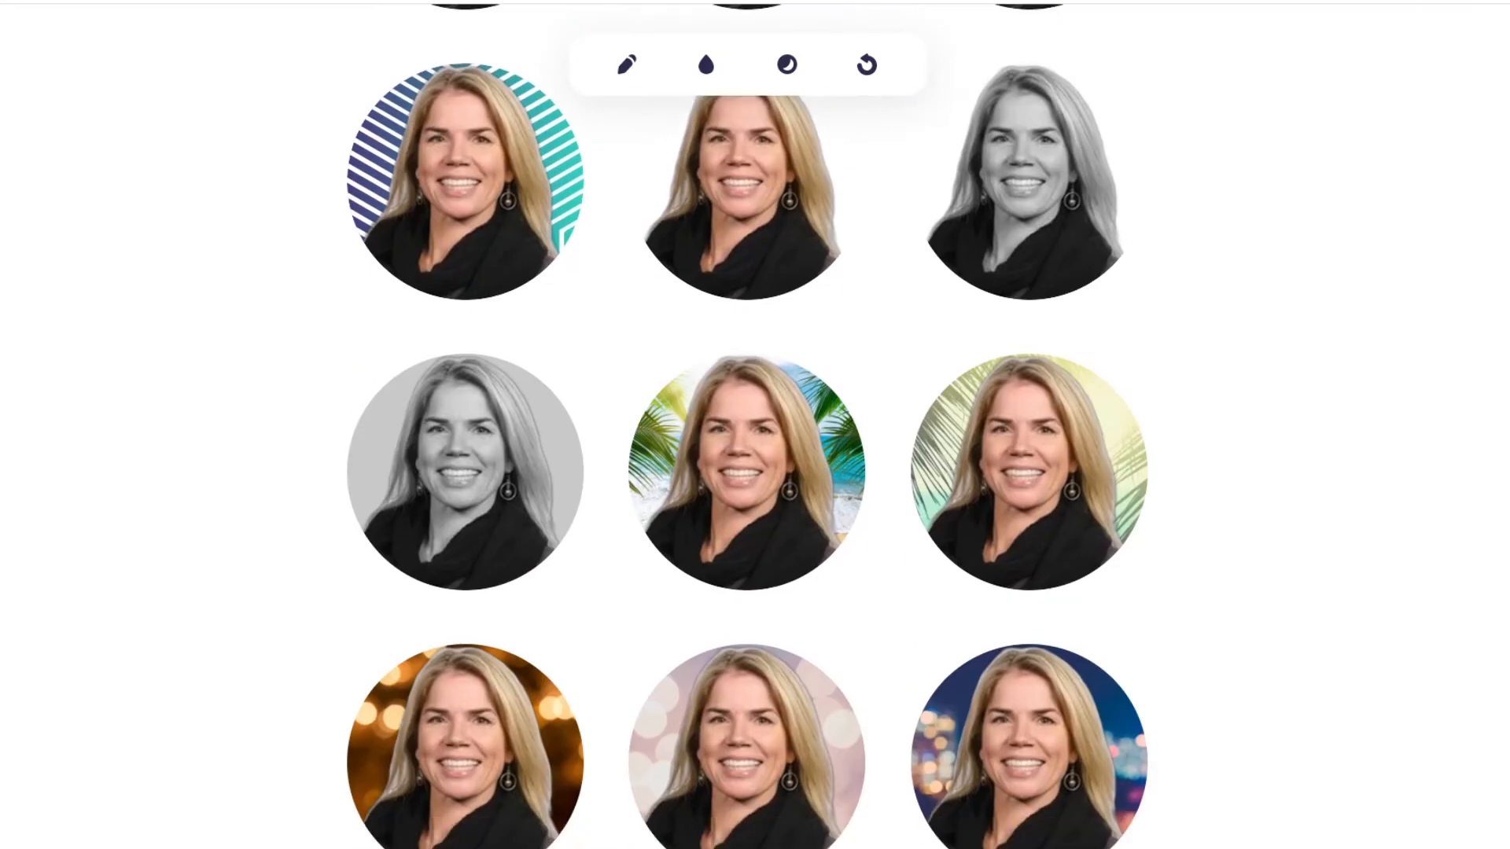
scroll(755, 425, down, 5)
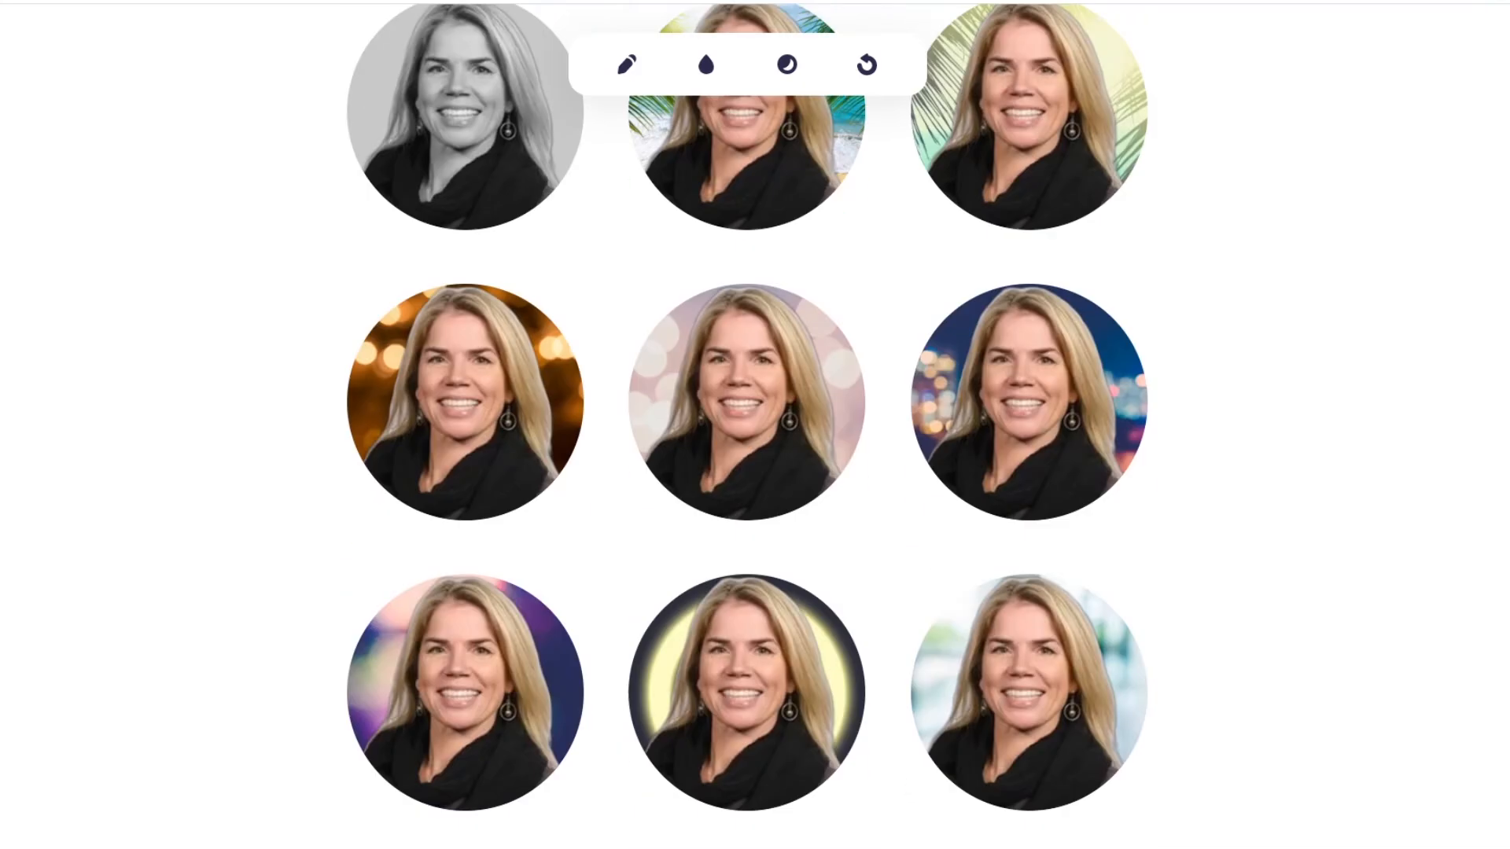
scroll(755, 425, up, 9)
scroll(755, 425, up, 10)
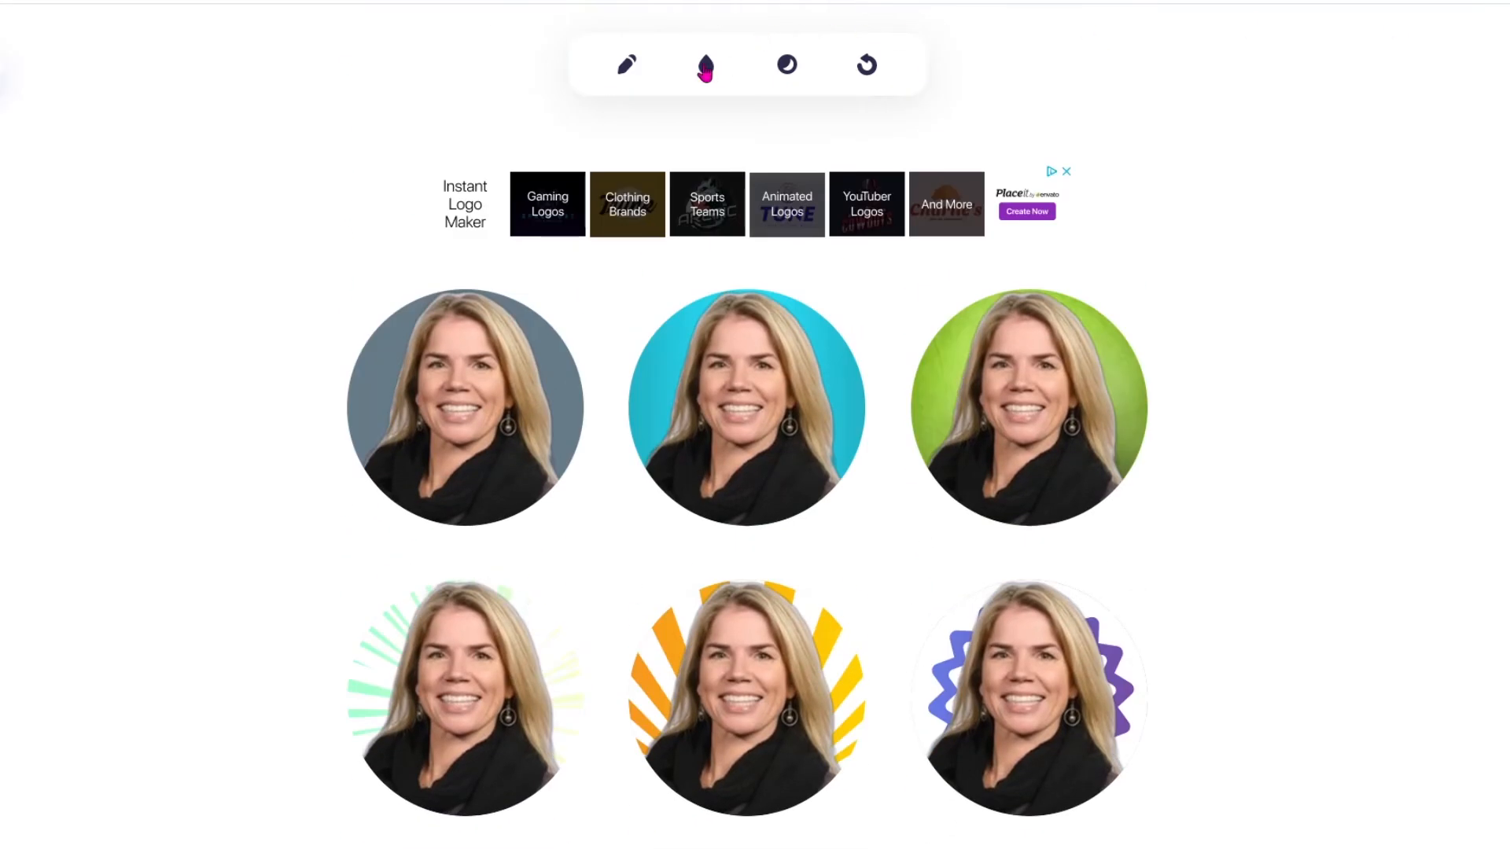
Set the background colour of the profile pictures to the hex value FF0080.
click(706, 69)
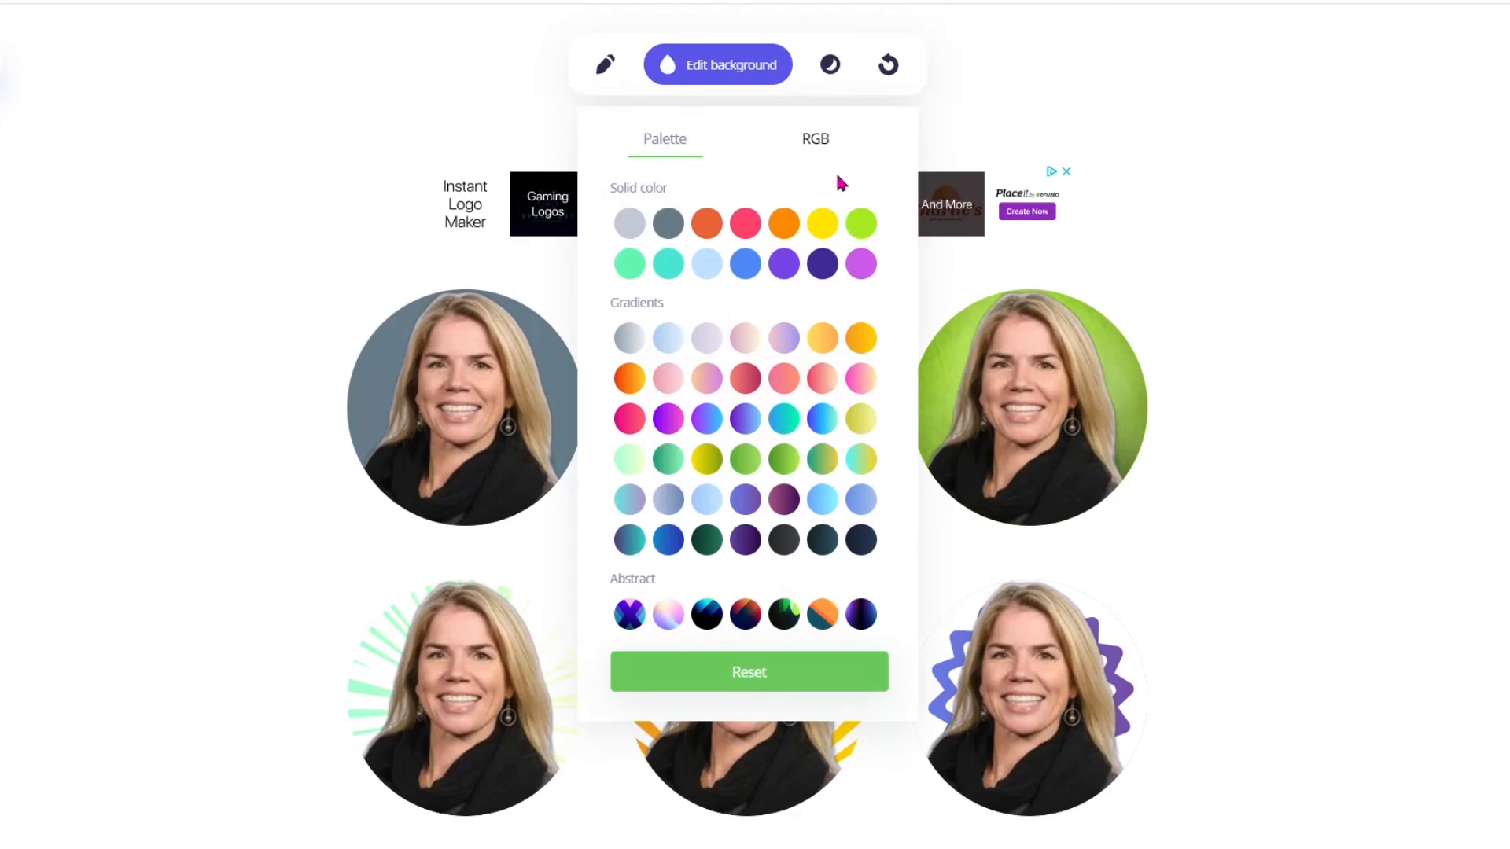
click(817, 141)
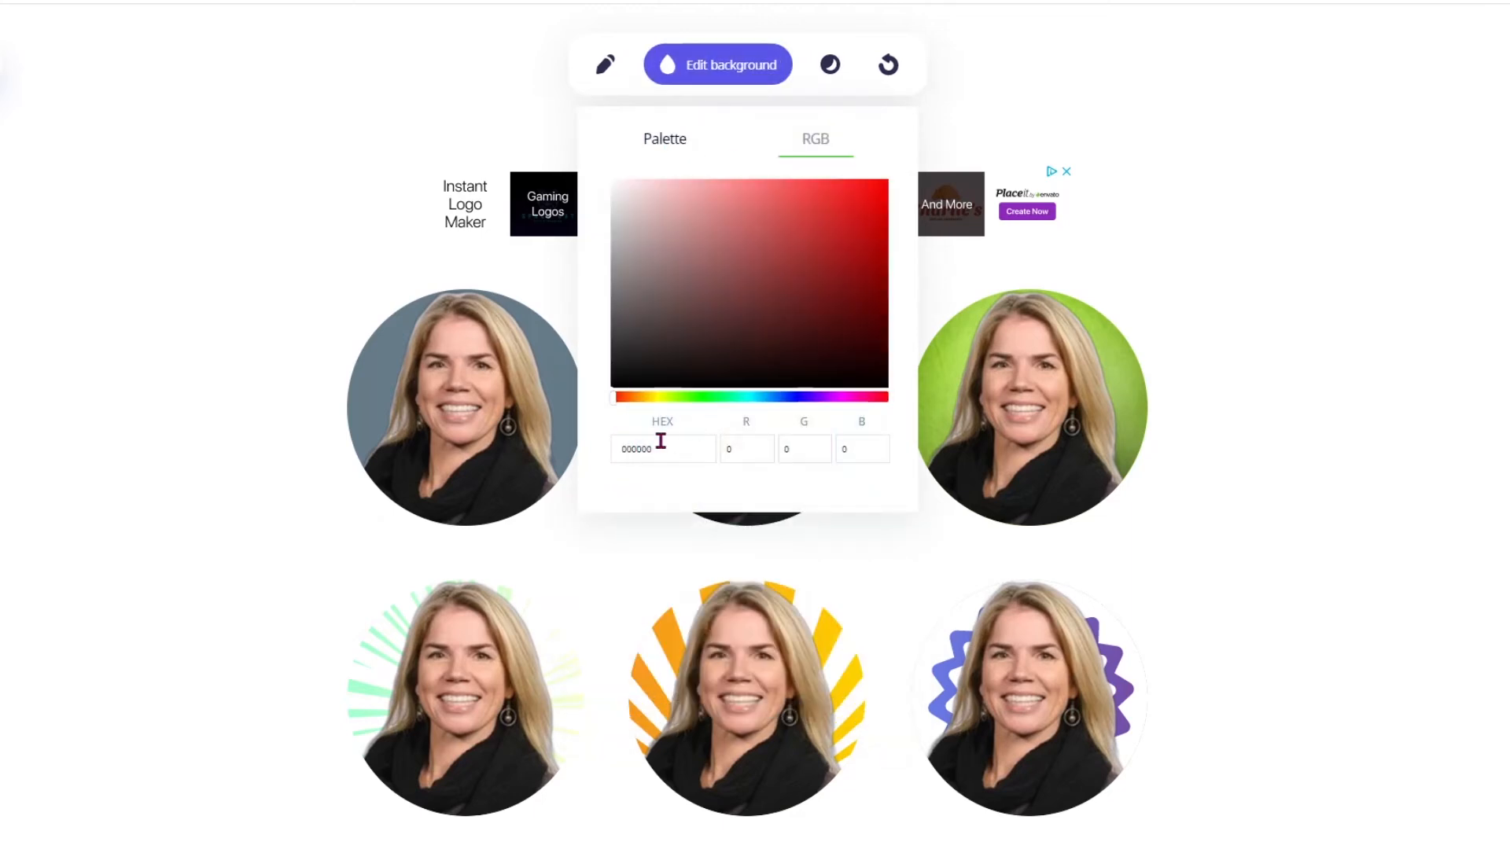
double_click(683, 449)
text(FF0080)
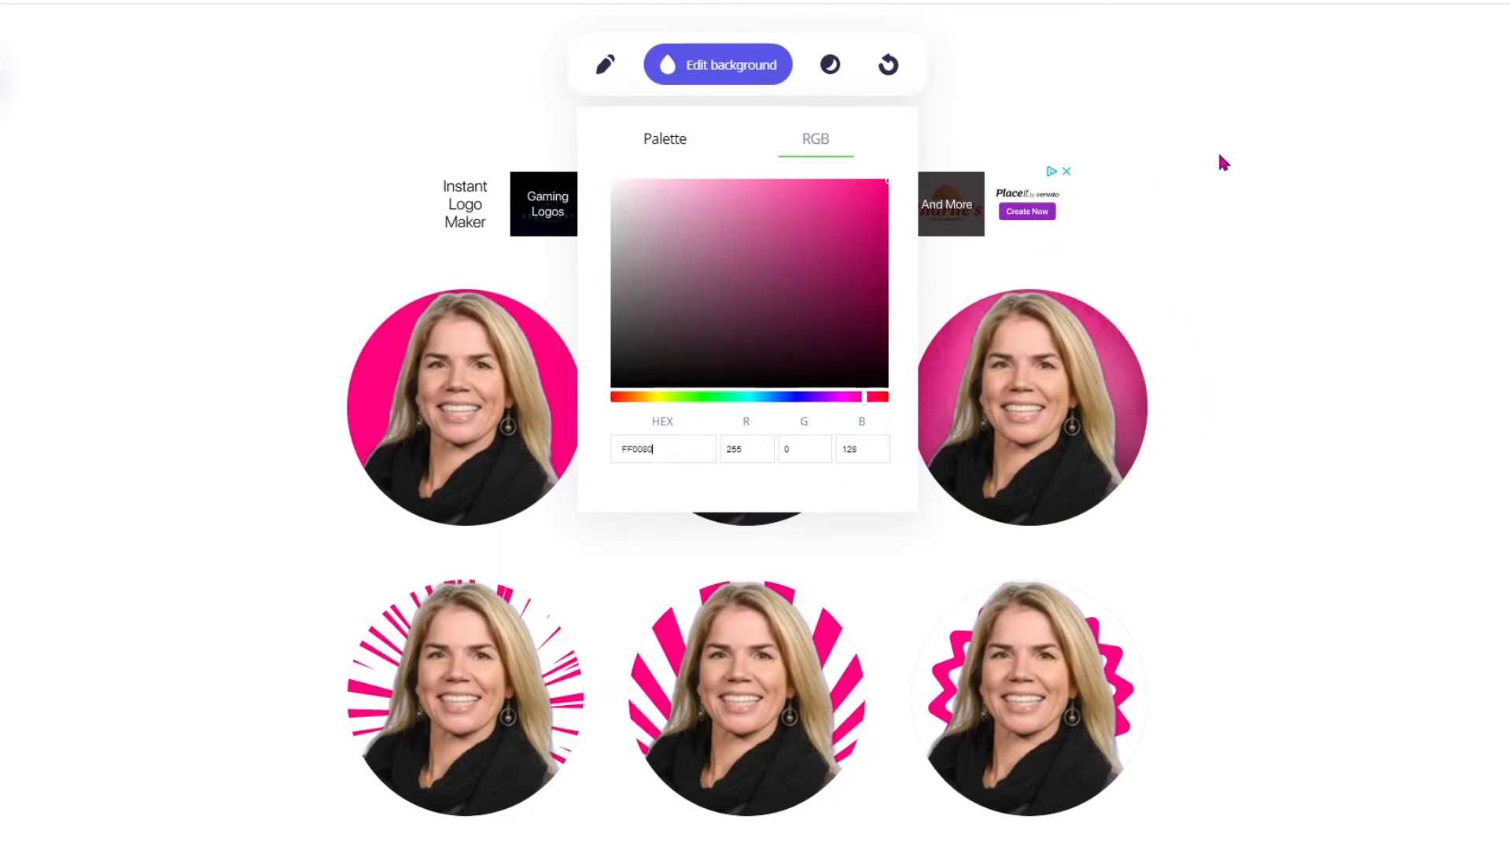
click(1236, 120)
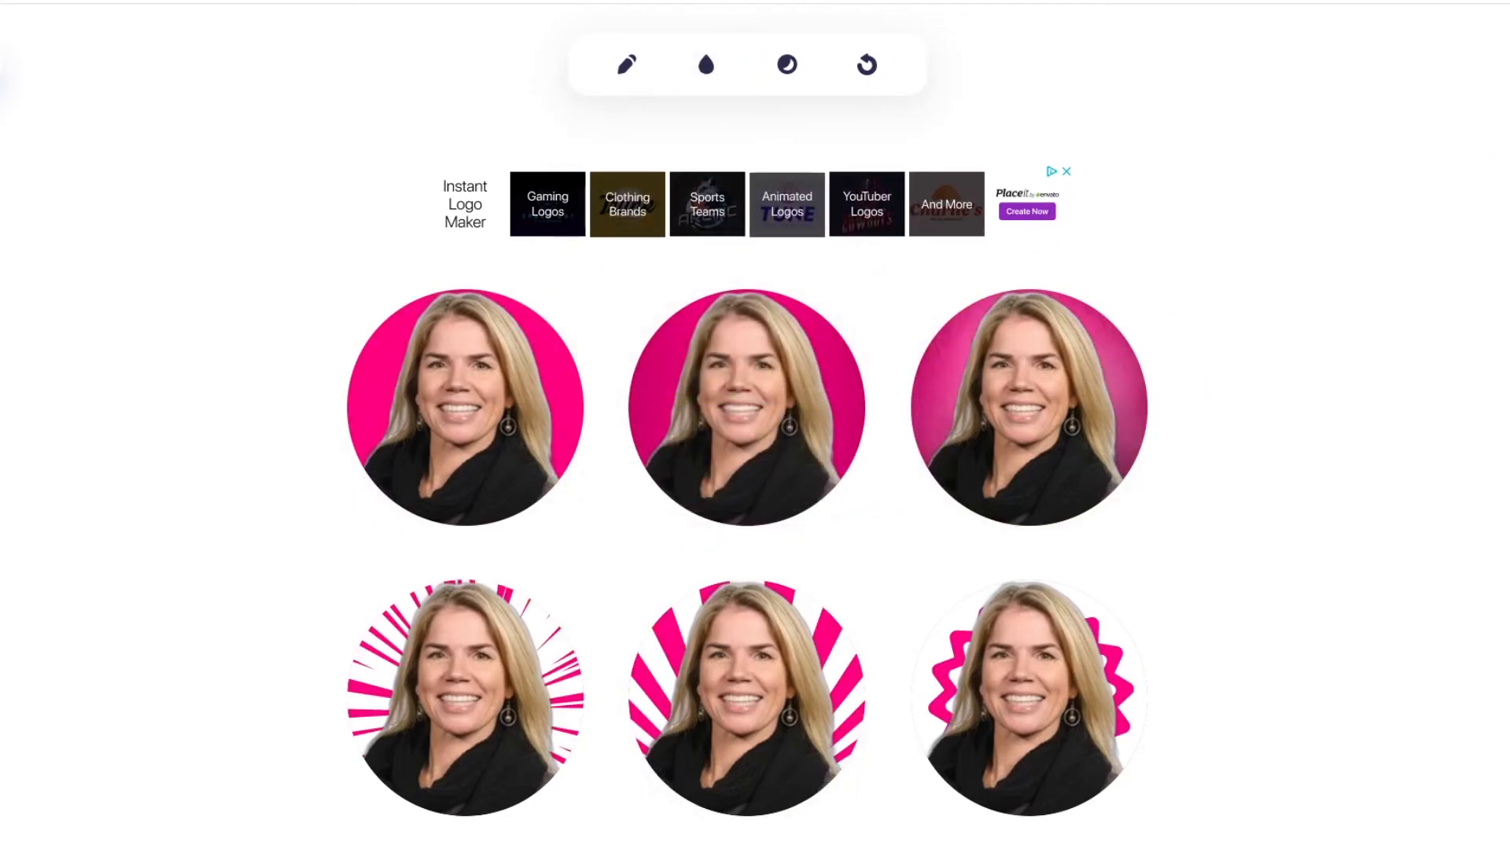
Apply Shadow 4 behind the person in the profile pictures.
click(787, 66)
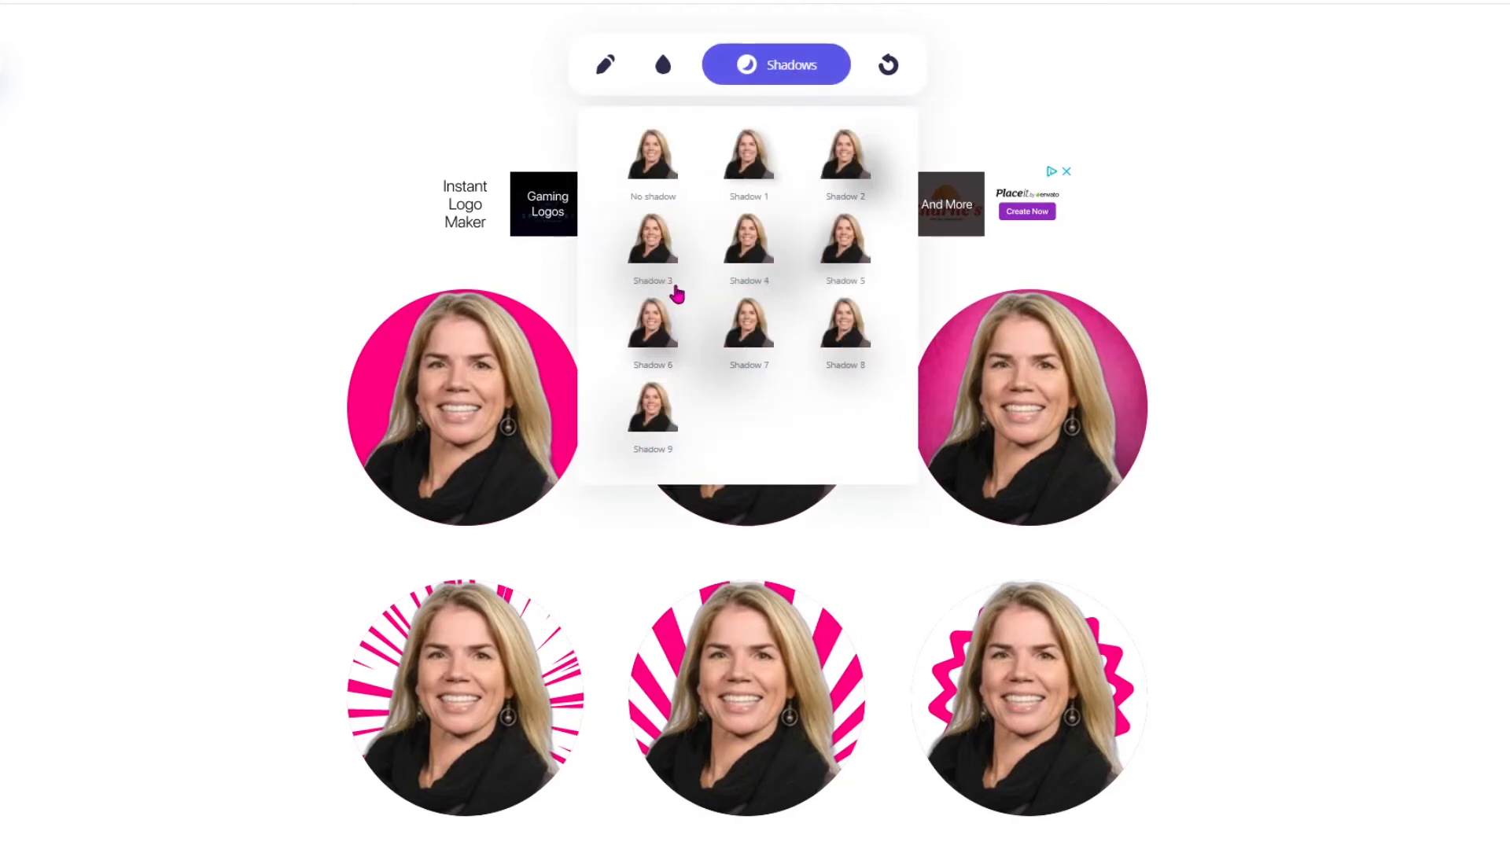
click(767, 244)
mouse_move(942, 629)
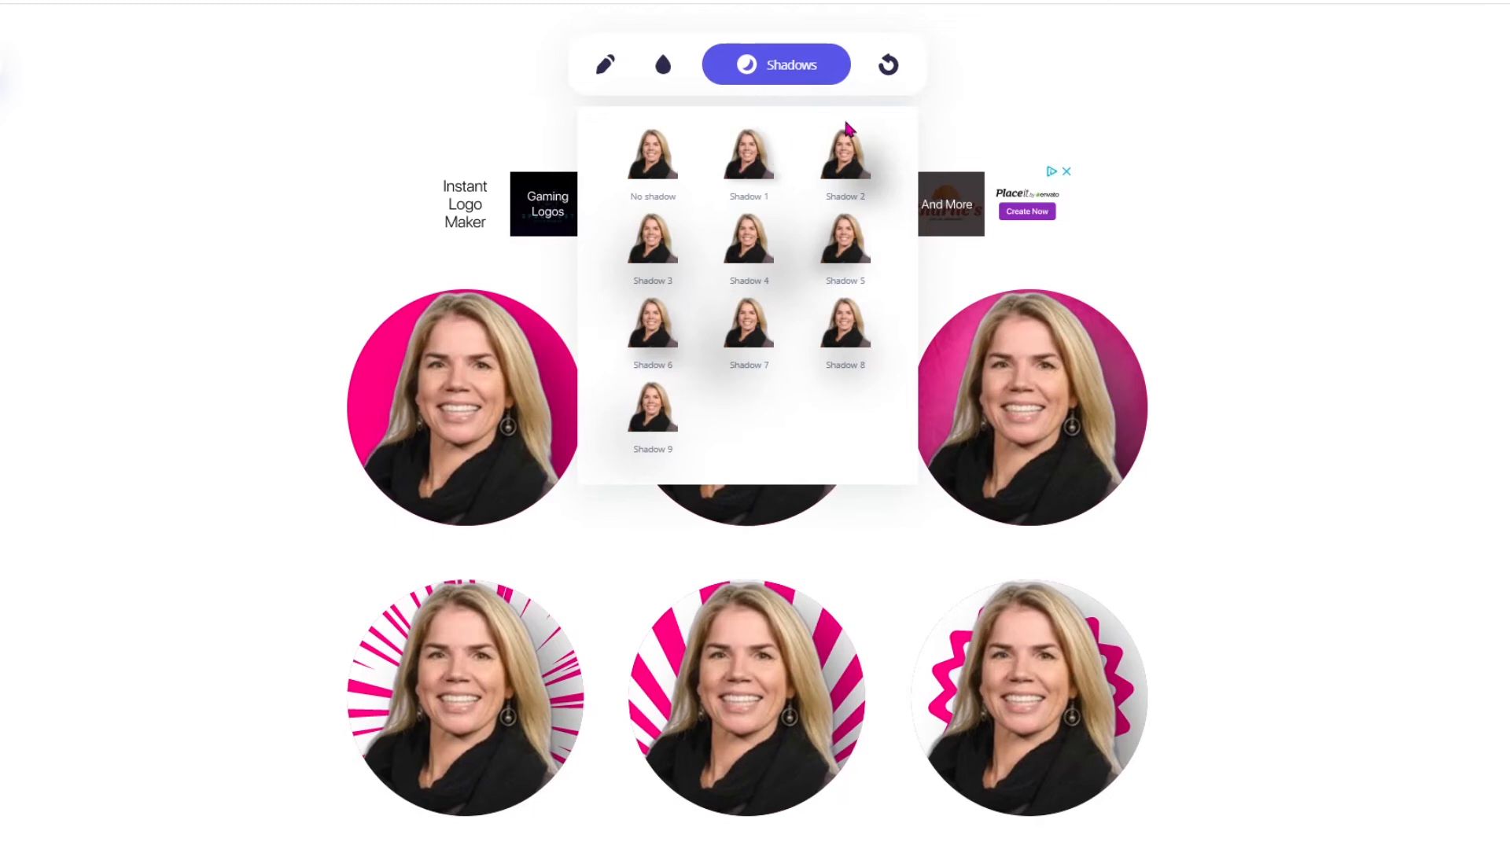
click(1042, 64)
Try moving the person higher within the circular frame of the profile pictures.
click(624, 73)
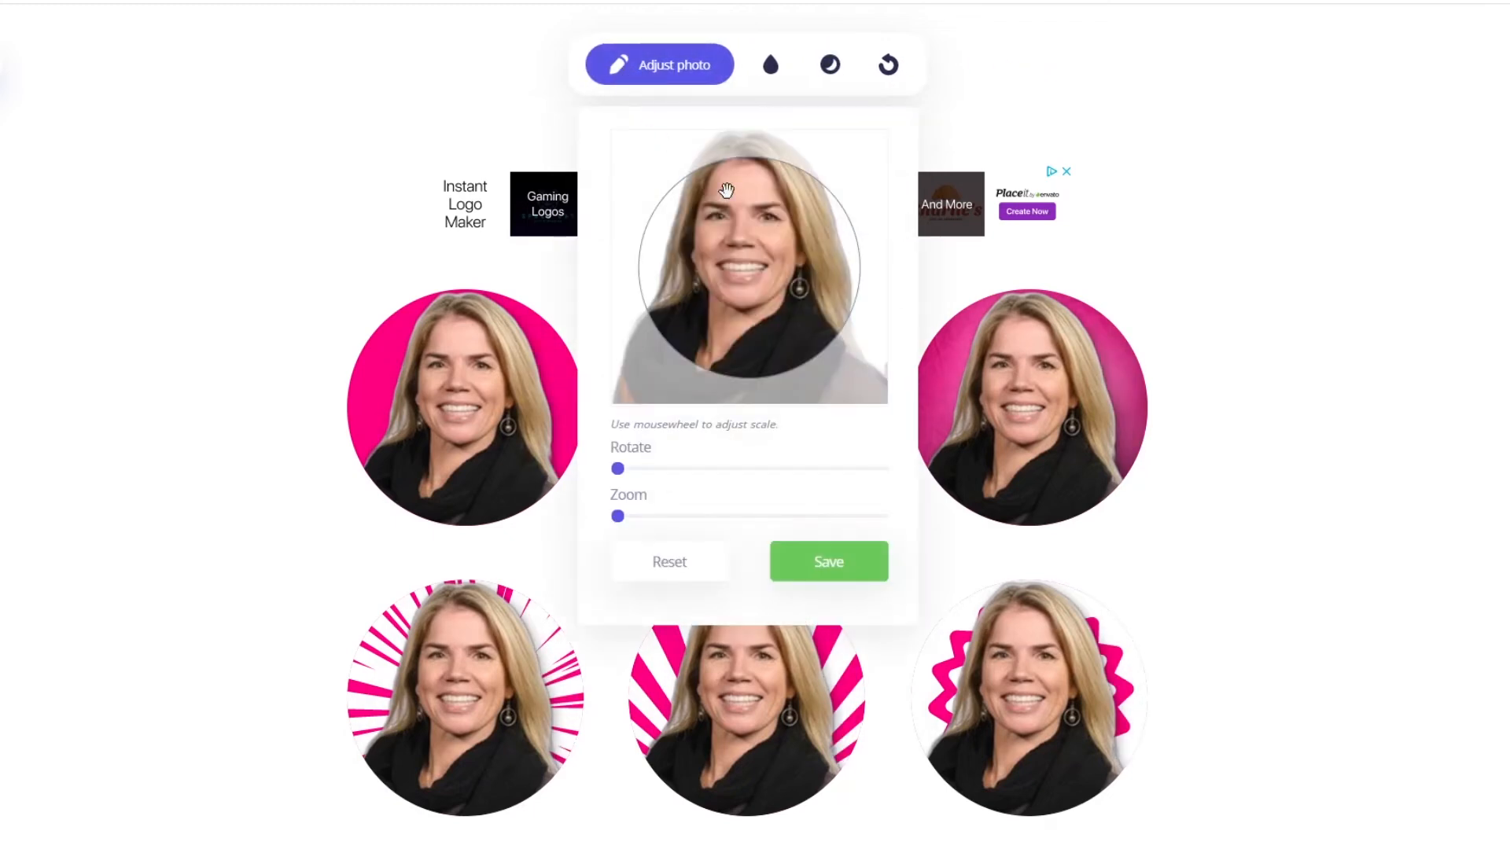
click(1352, 290)
click(627, 72)
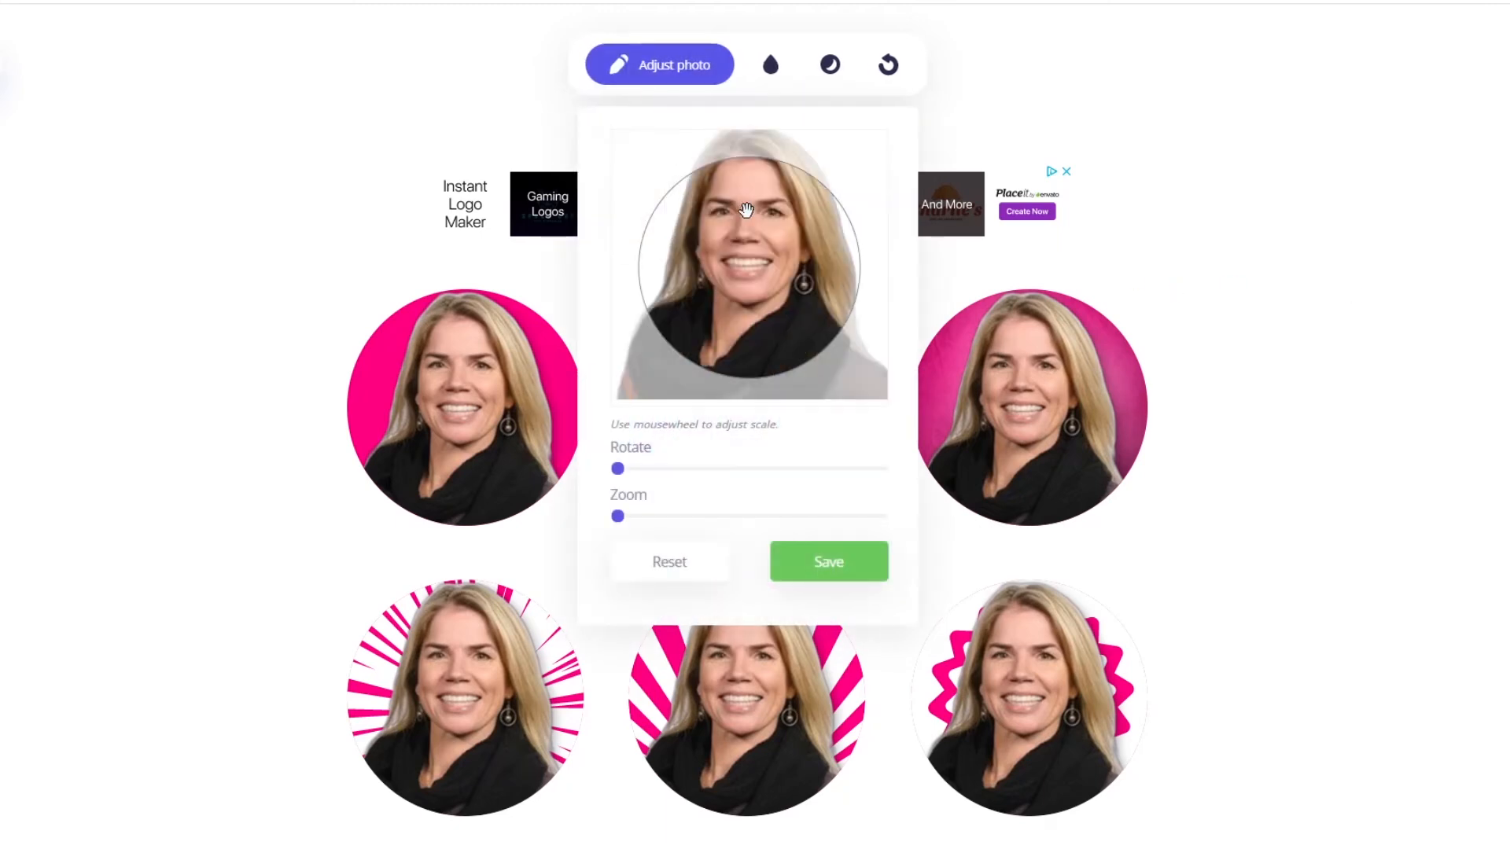
click(1436, 509)
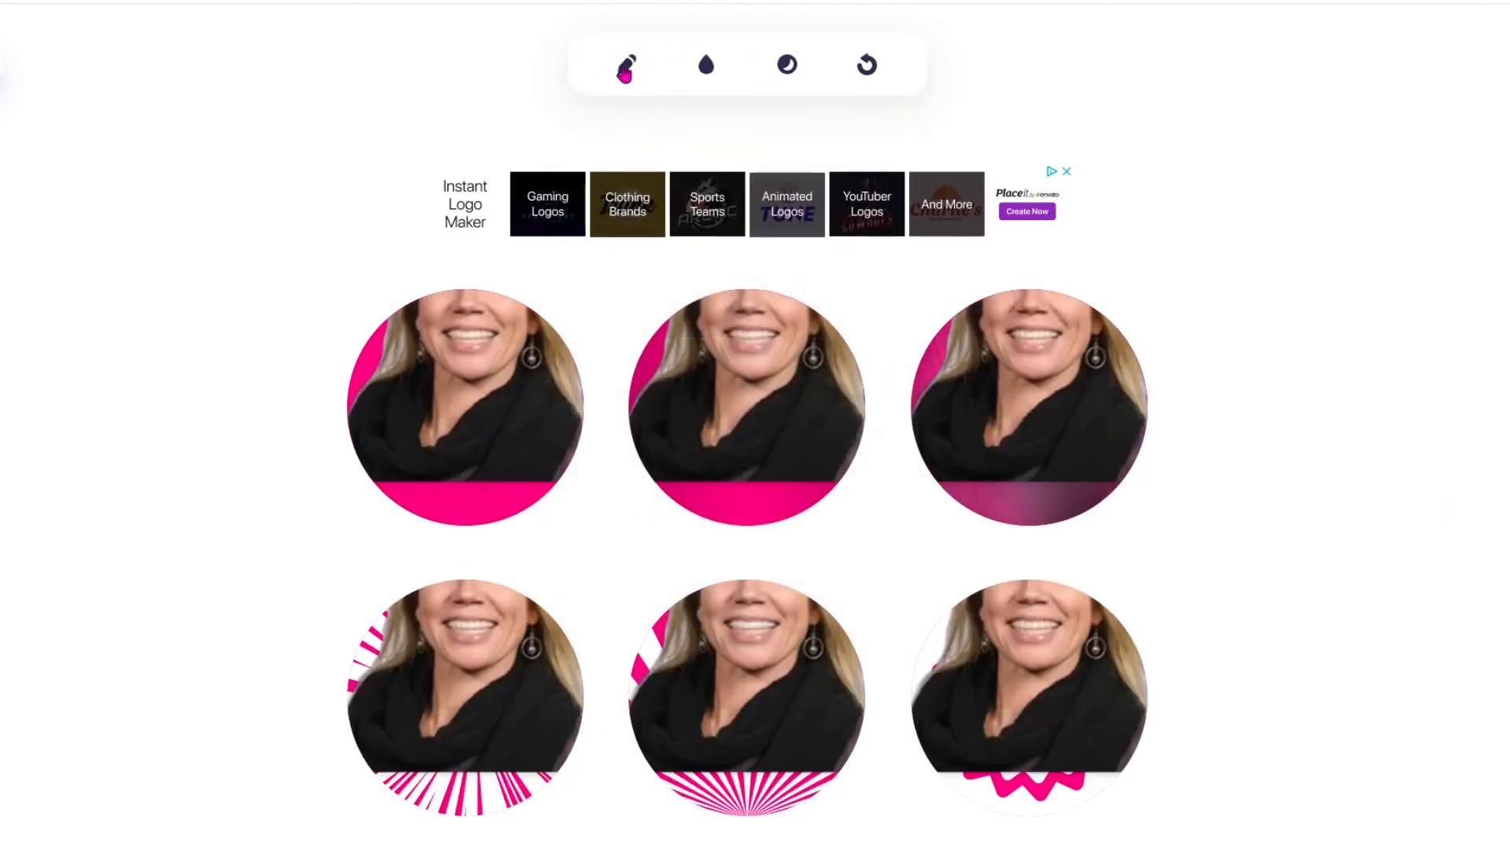
Centre the face inside the circular frame and adjust the photo's zoom to leave space above the head.
click(627, 66)
drag(735, 296, 724, 327)
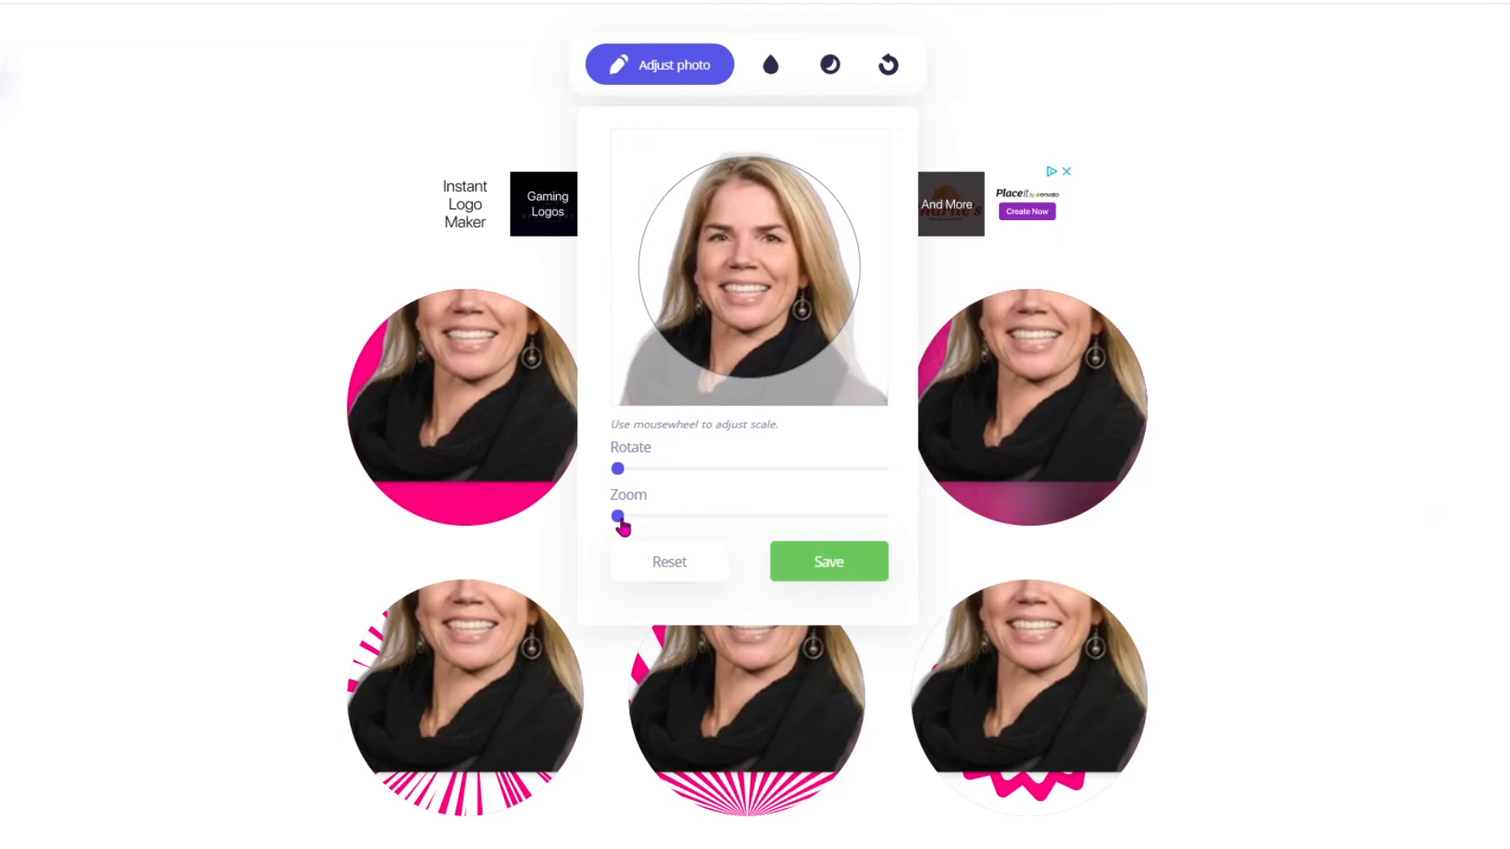
drag(618, 517, 699, 541)
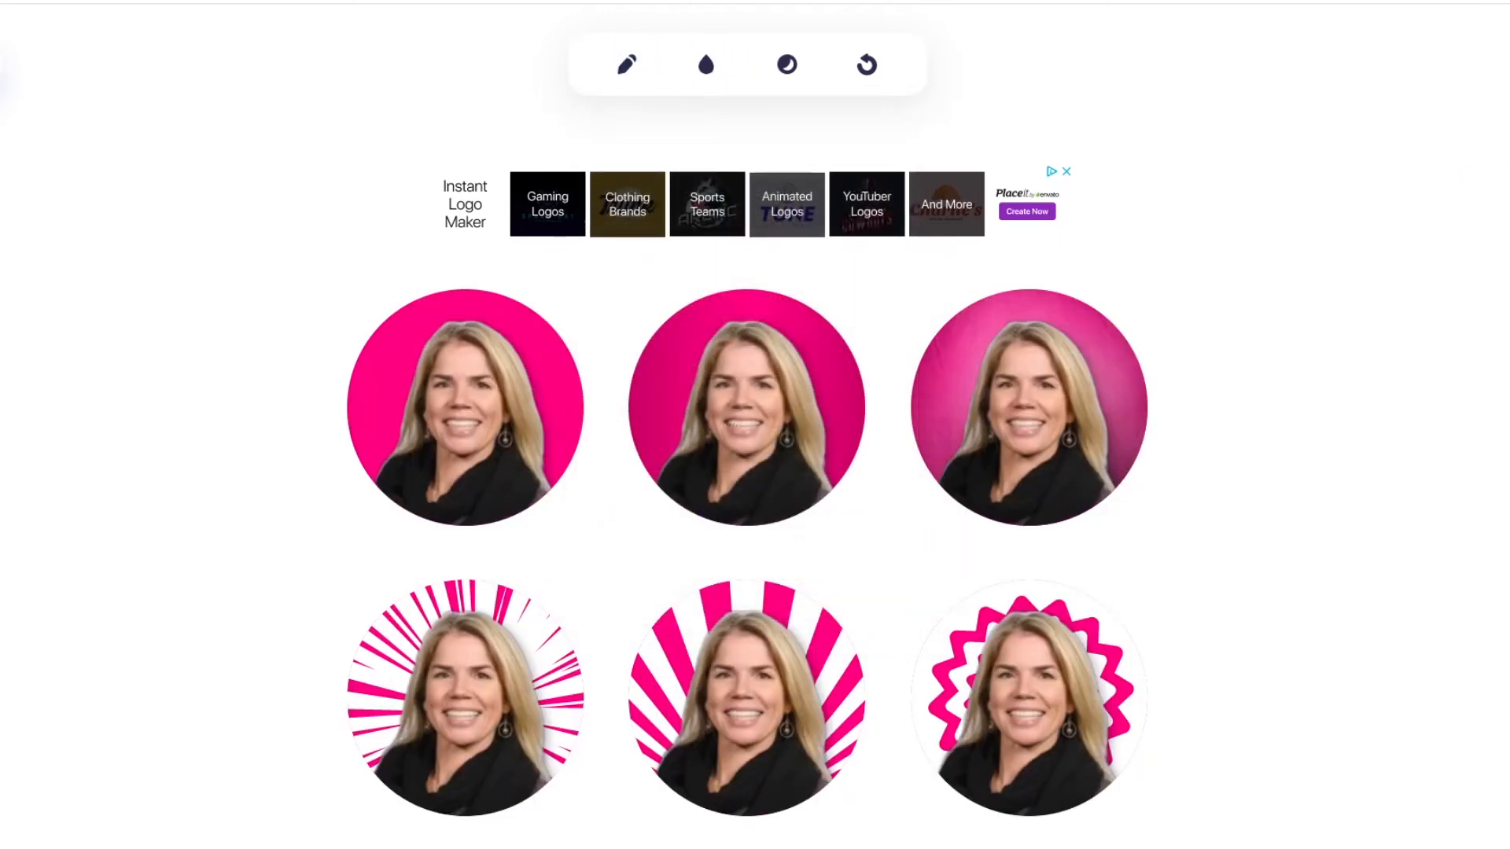
Preview the pink swirl profile picture in the social media mockups and compare the matching background patterns.
scroll(755, 425, down, 7)
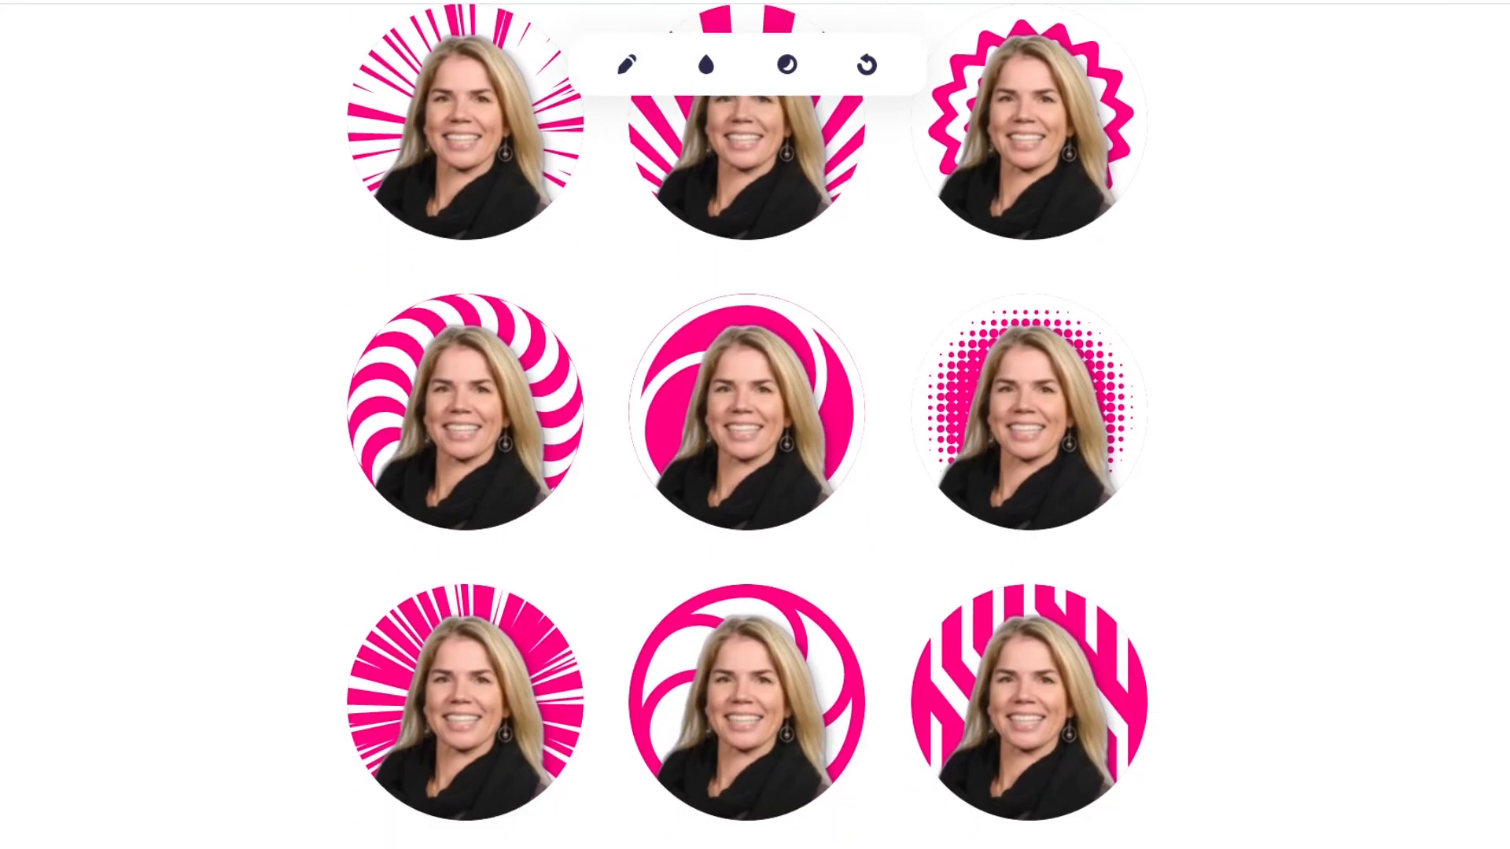
mouse_move(831, 513)
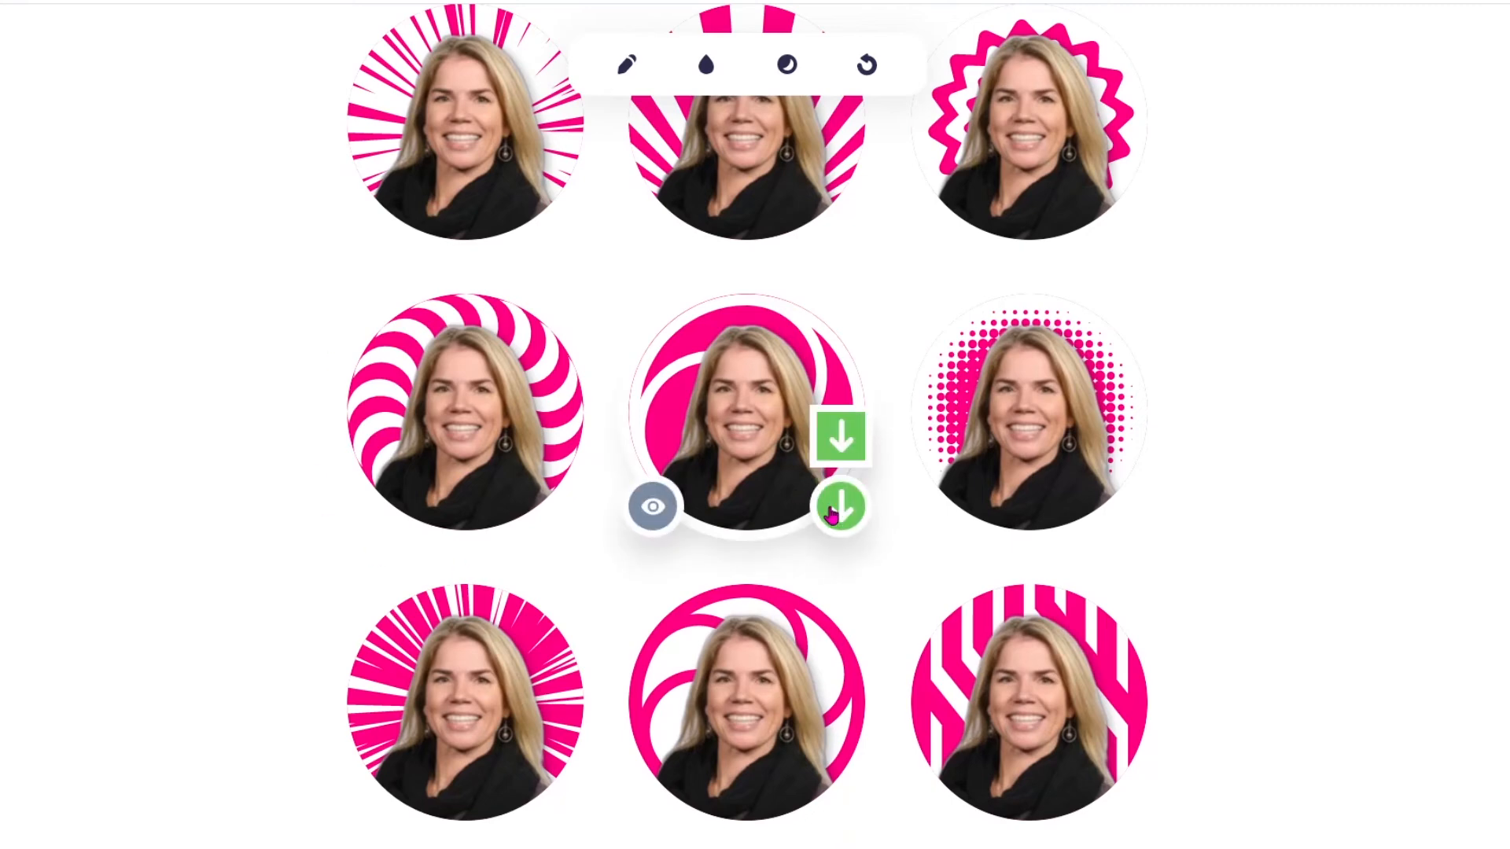
click(647, 513)
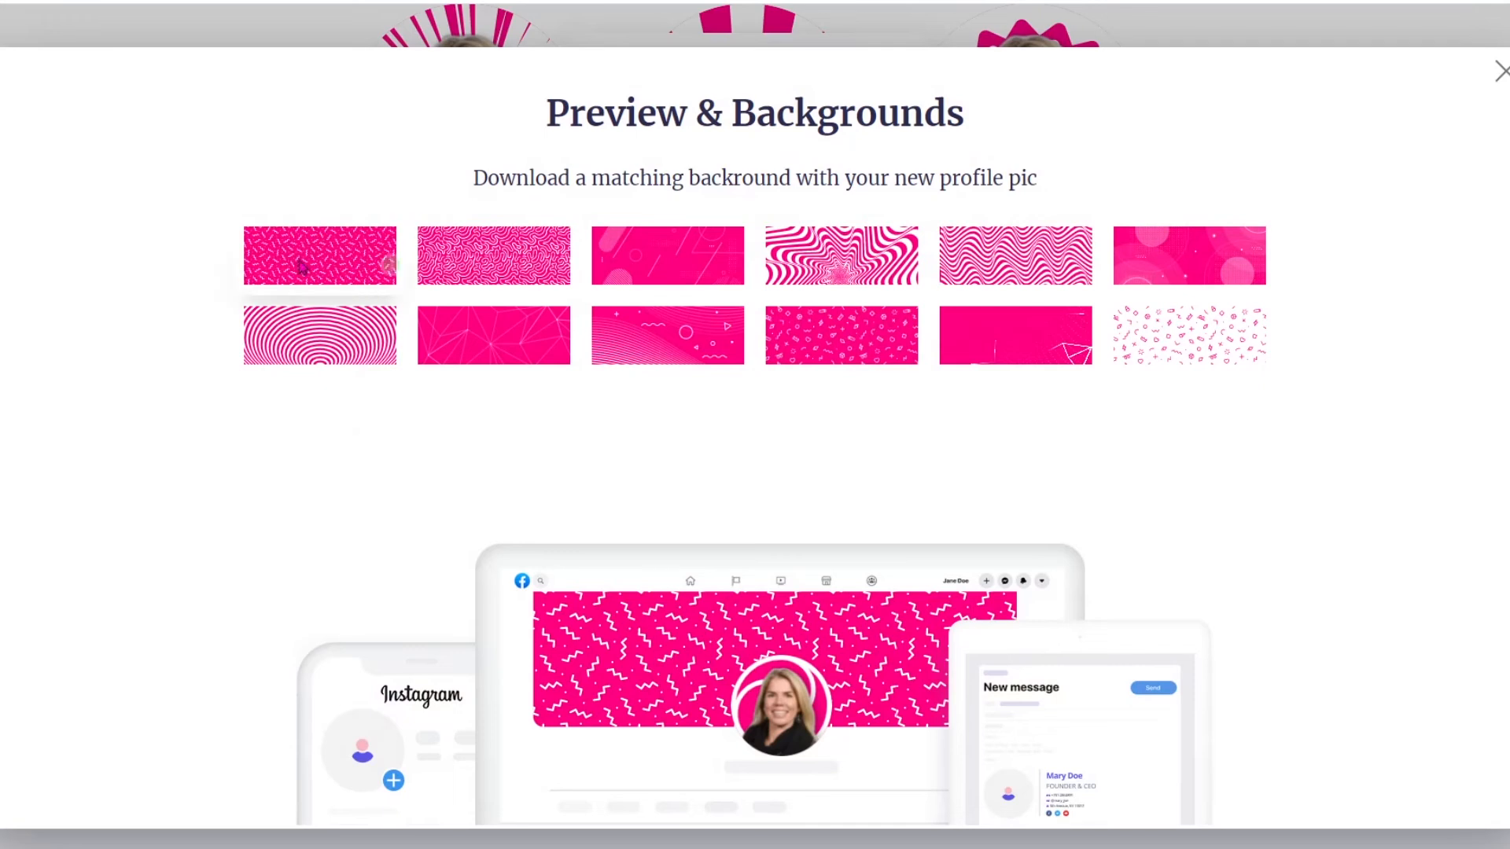
mouse_move(887, 339)
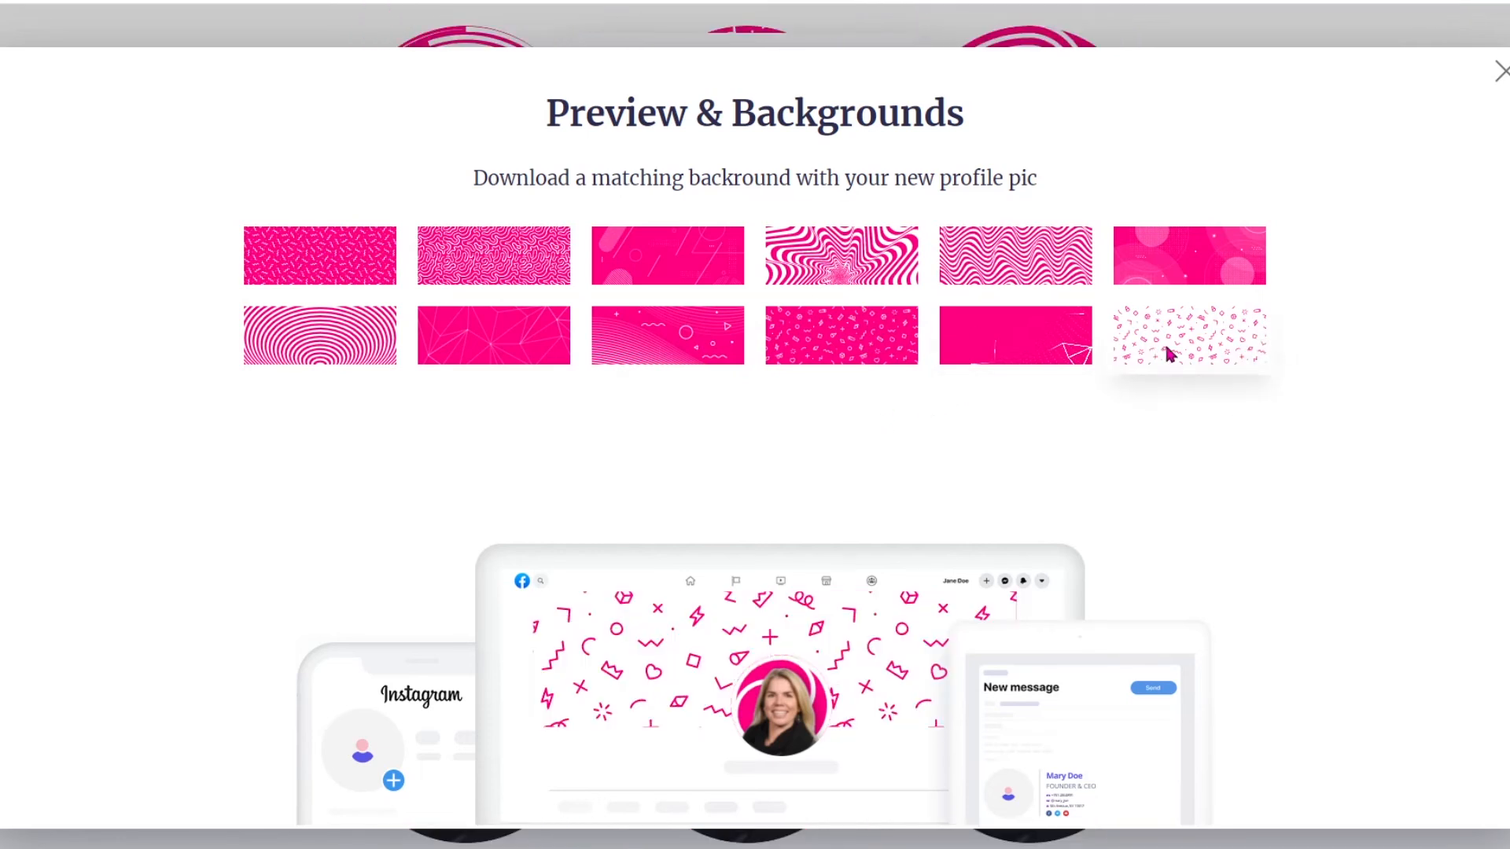
mouse_move(1196, 361)
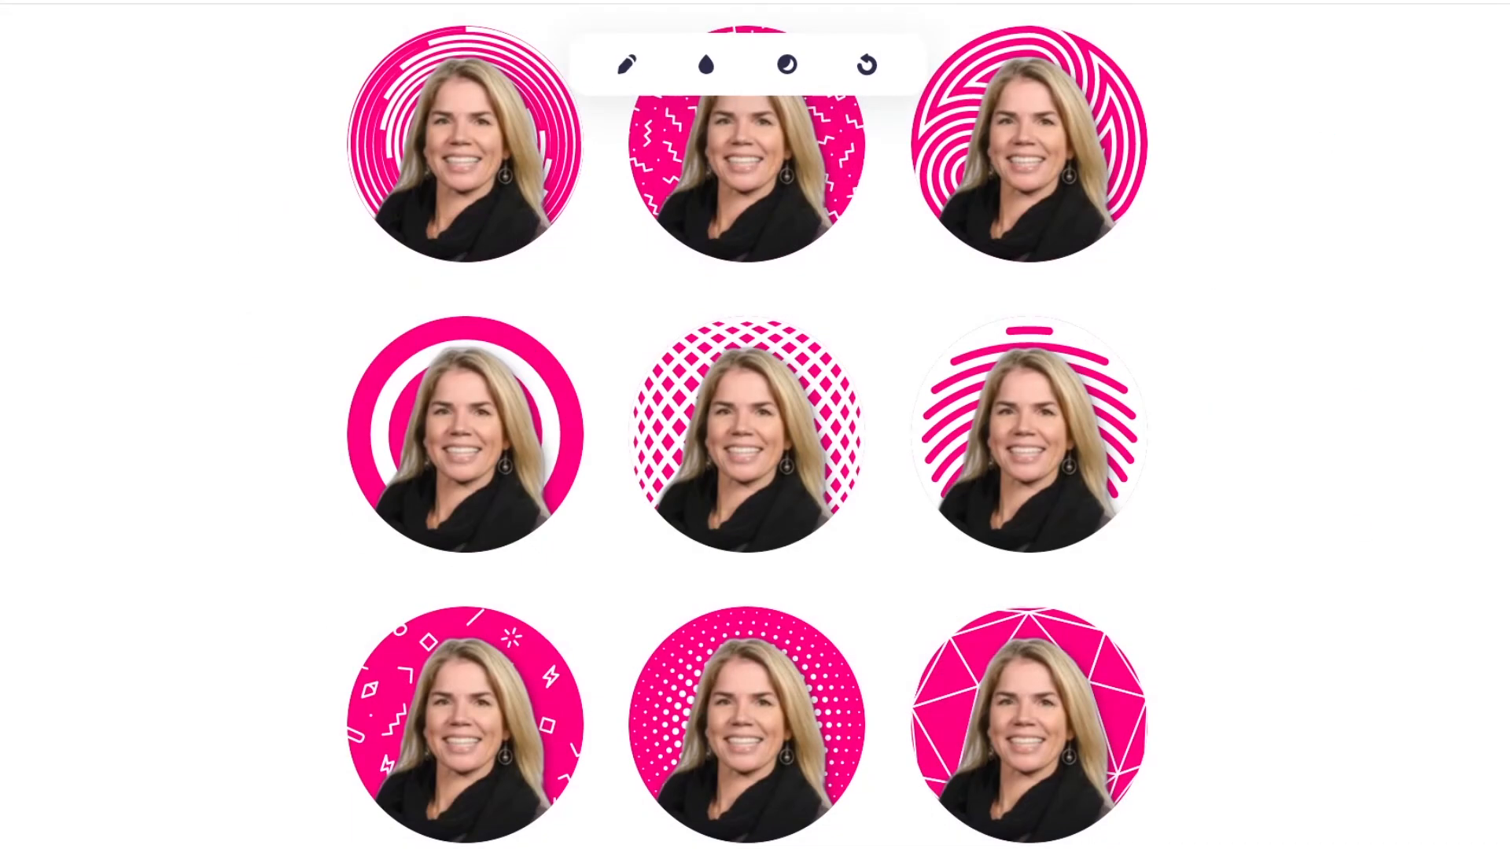
Open the preview of the profile picture that has white geometric lines on a pink background.
scroll(1117, 511, down, 4)
mouse_move(1121, 511)
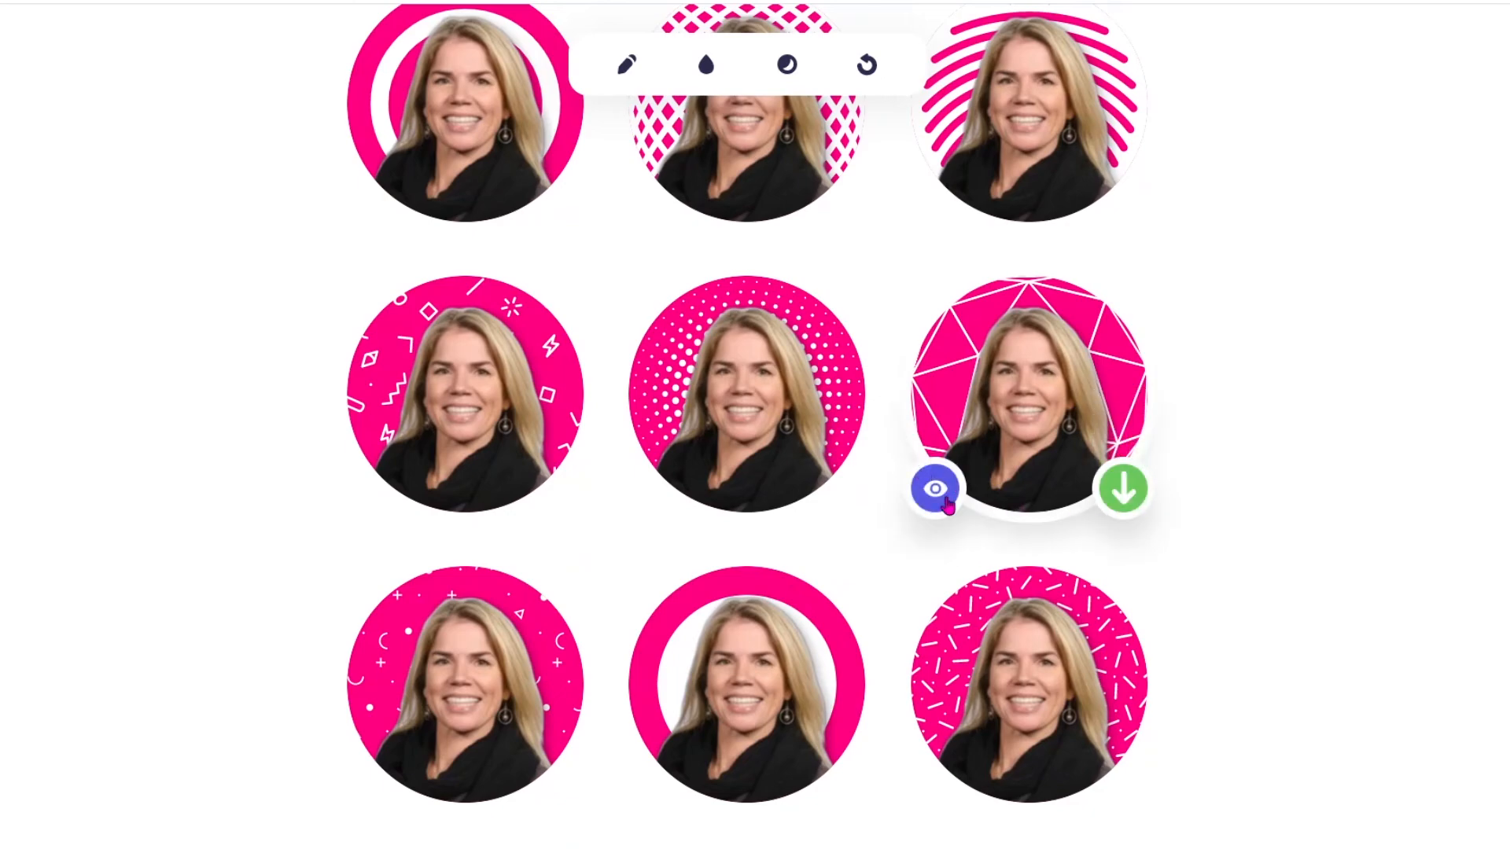
click(935, 488)
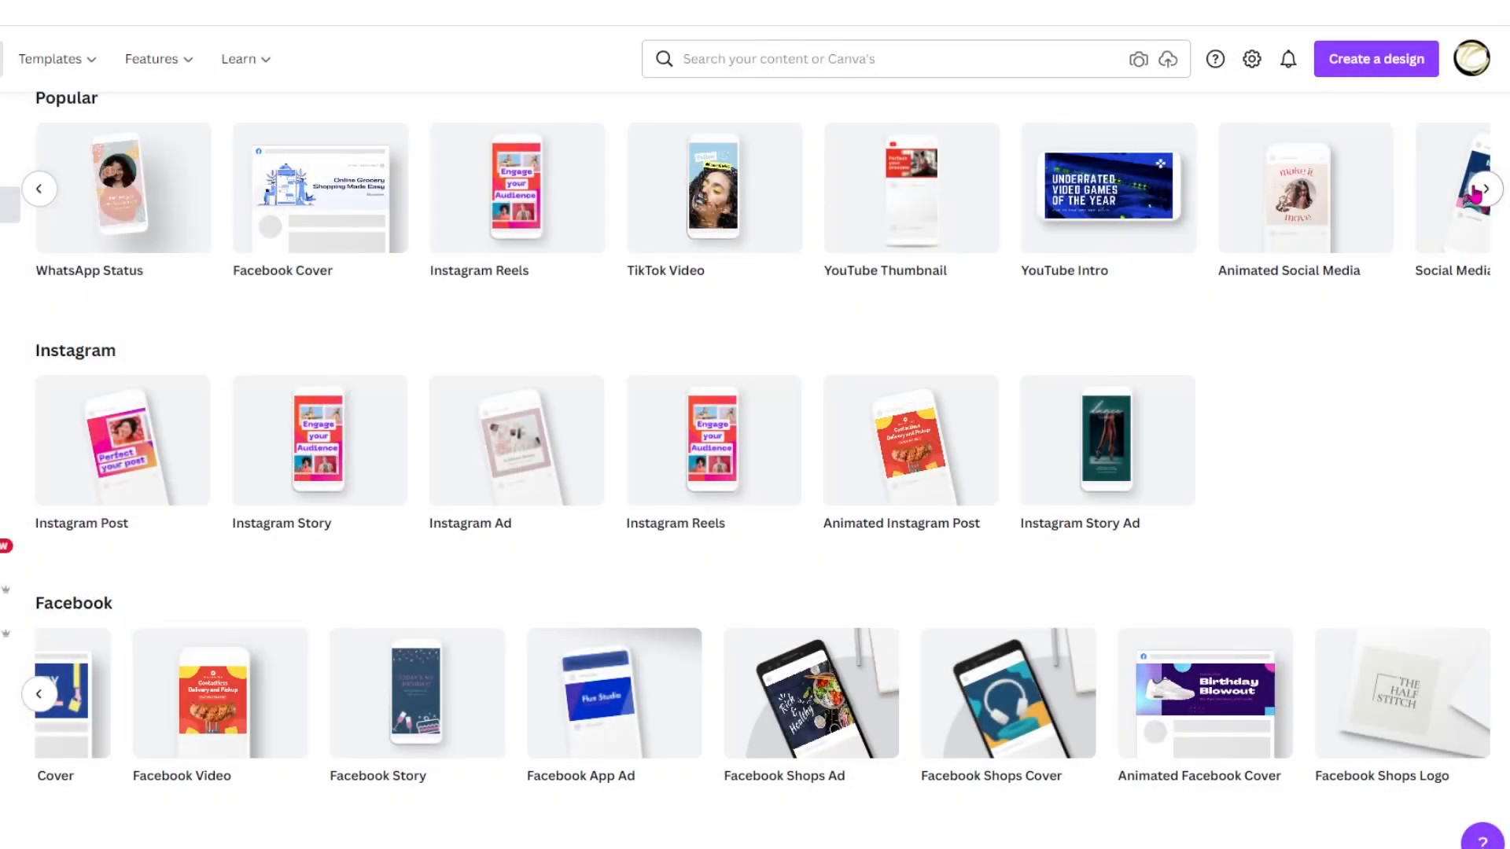
Switch to Canva and browse the Popular social media design types.
click(1484, 189)
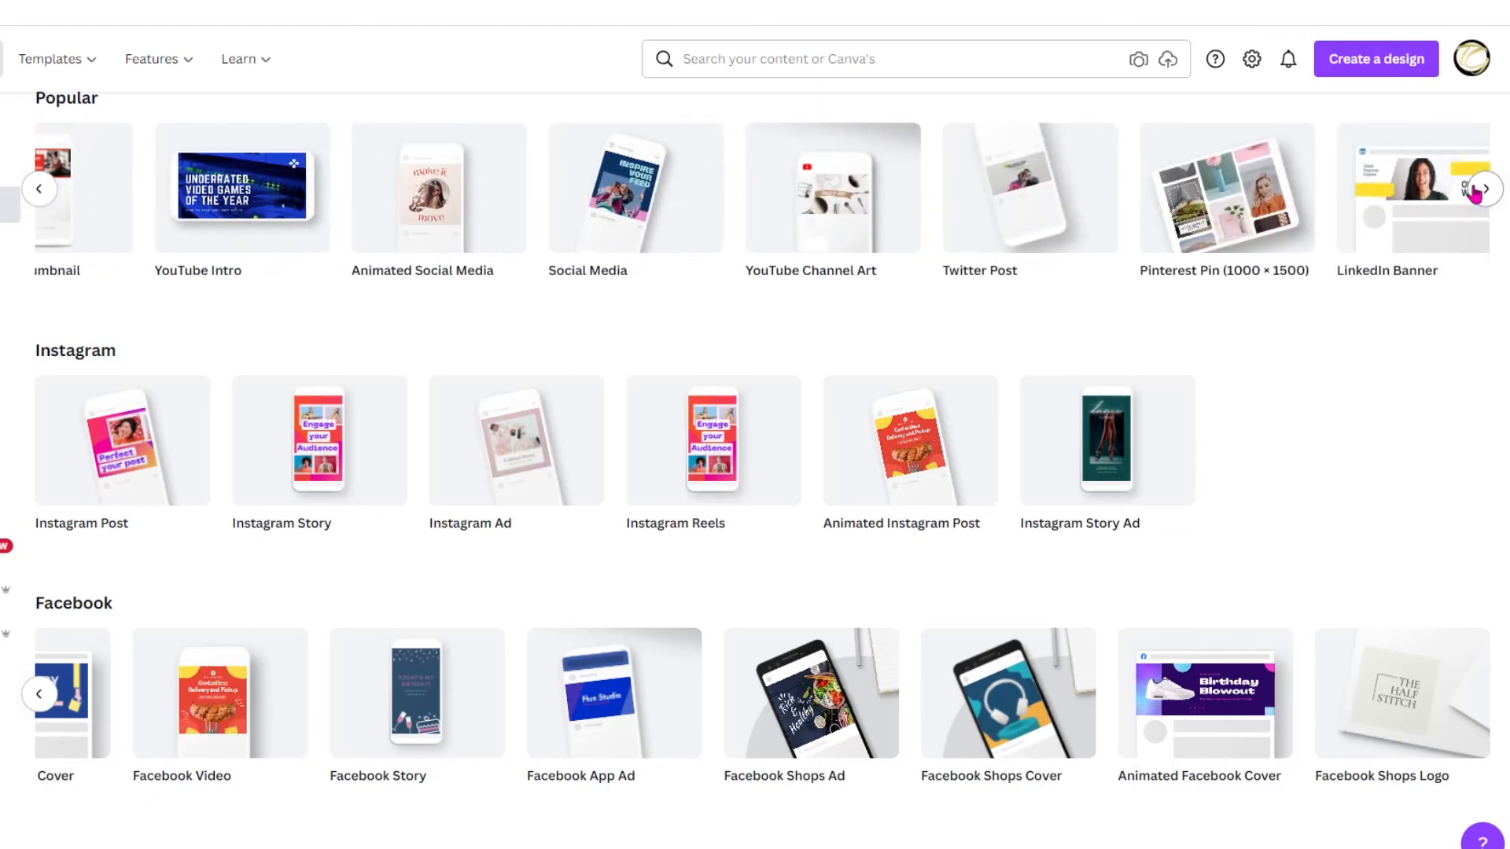
click(1477, 191)
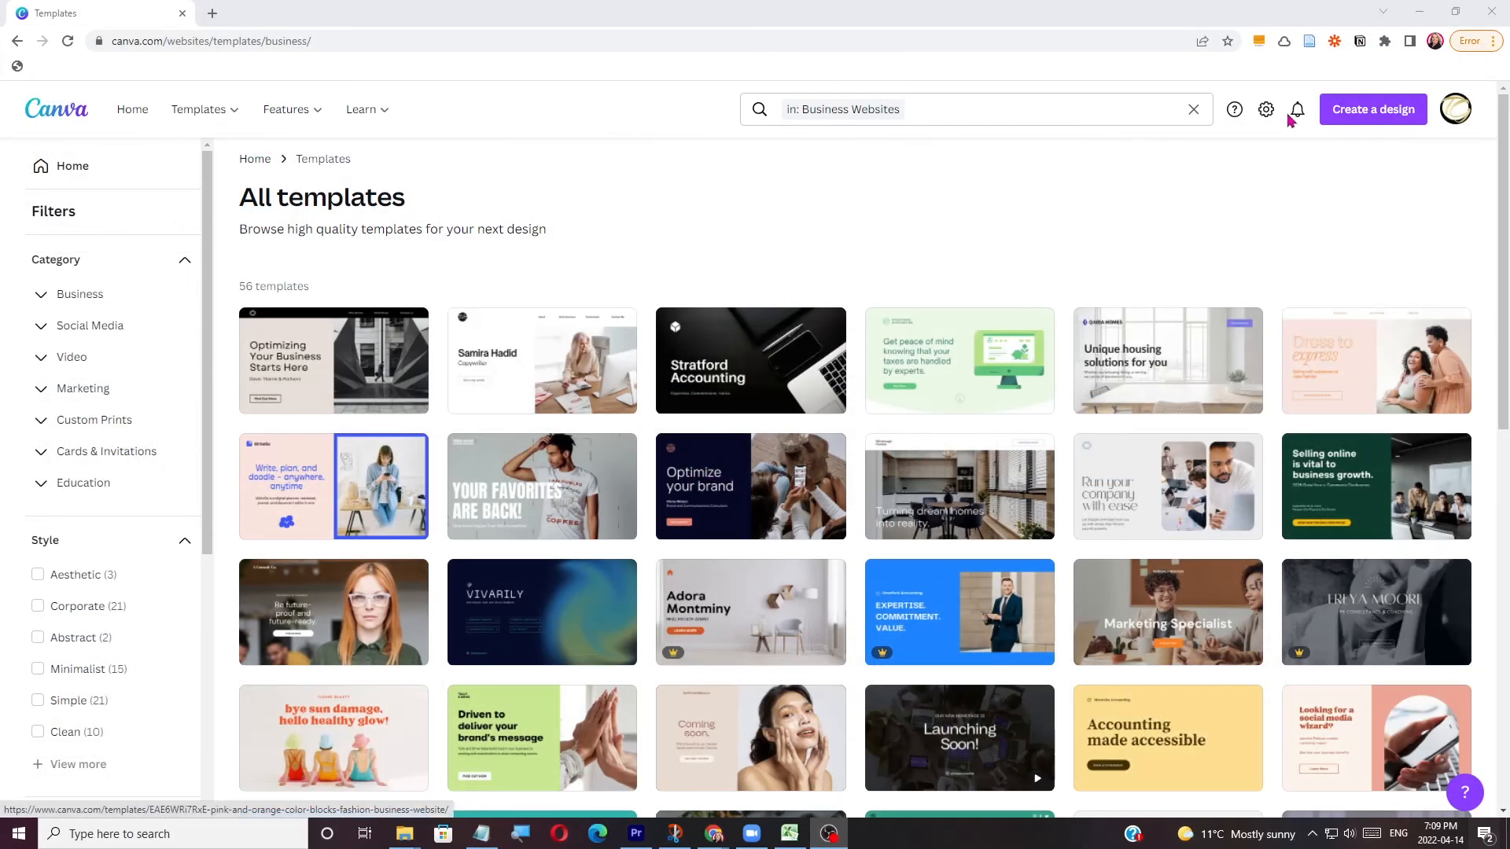
Create a Website design and apply all 5 pages of the Dark Blue and Beige Simple Dark Consultancy Portfolio & Resume Website template.
click(1357, 122)
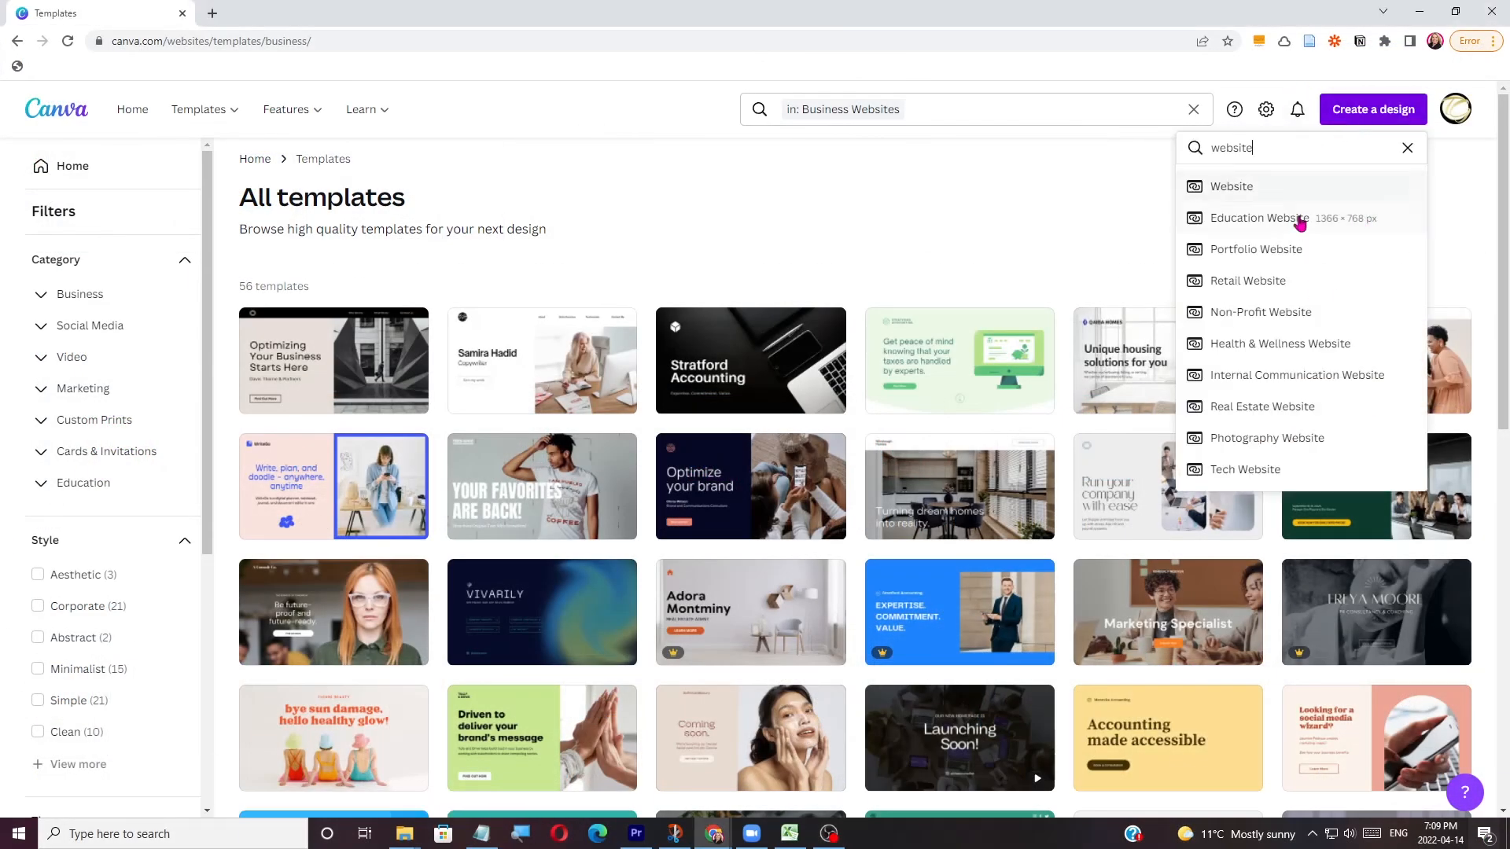
click(1258, 189)
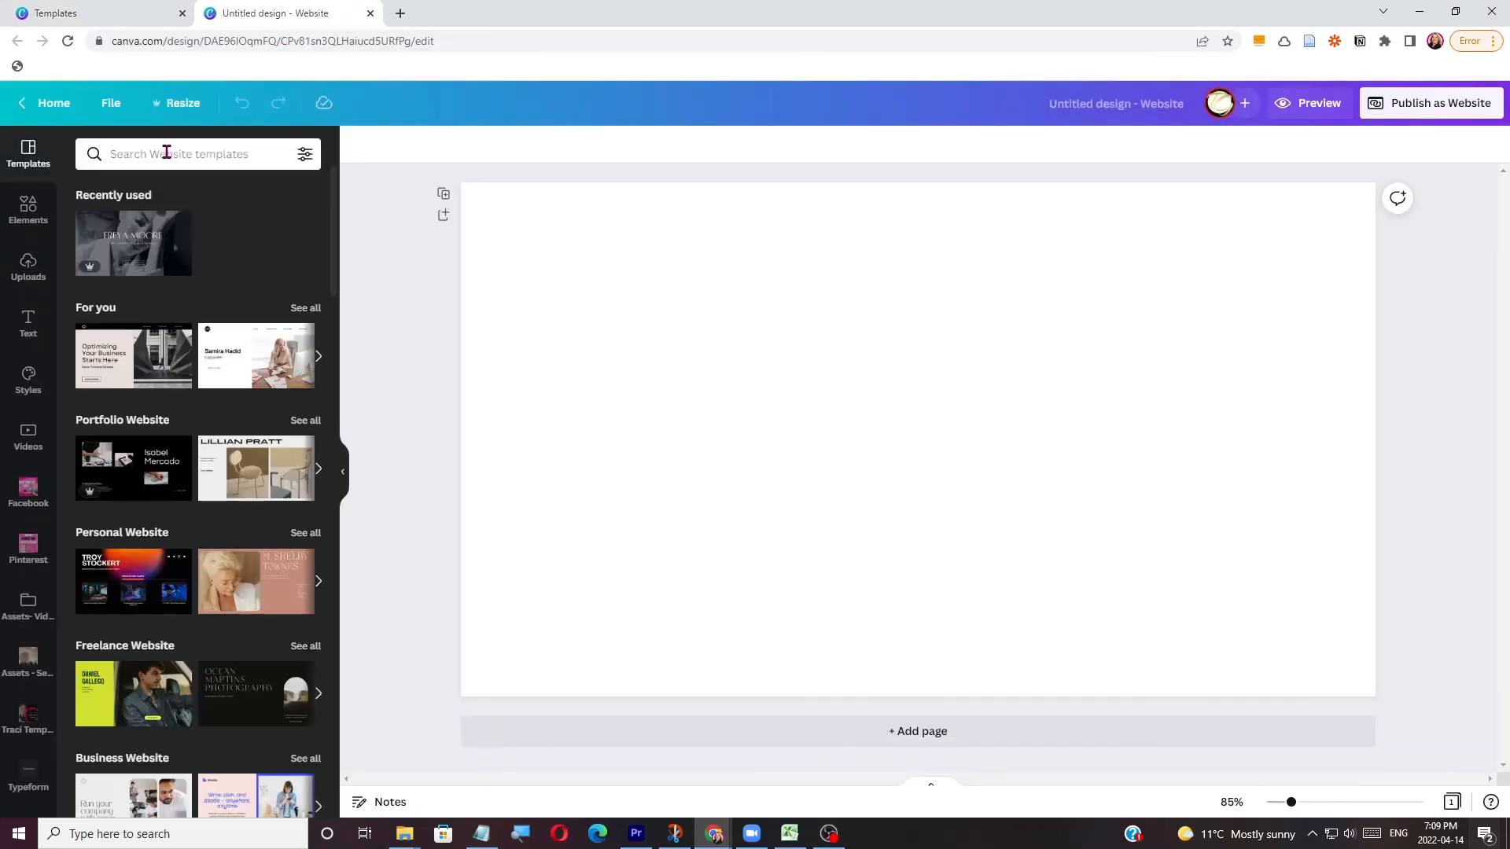
click(174, 242)
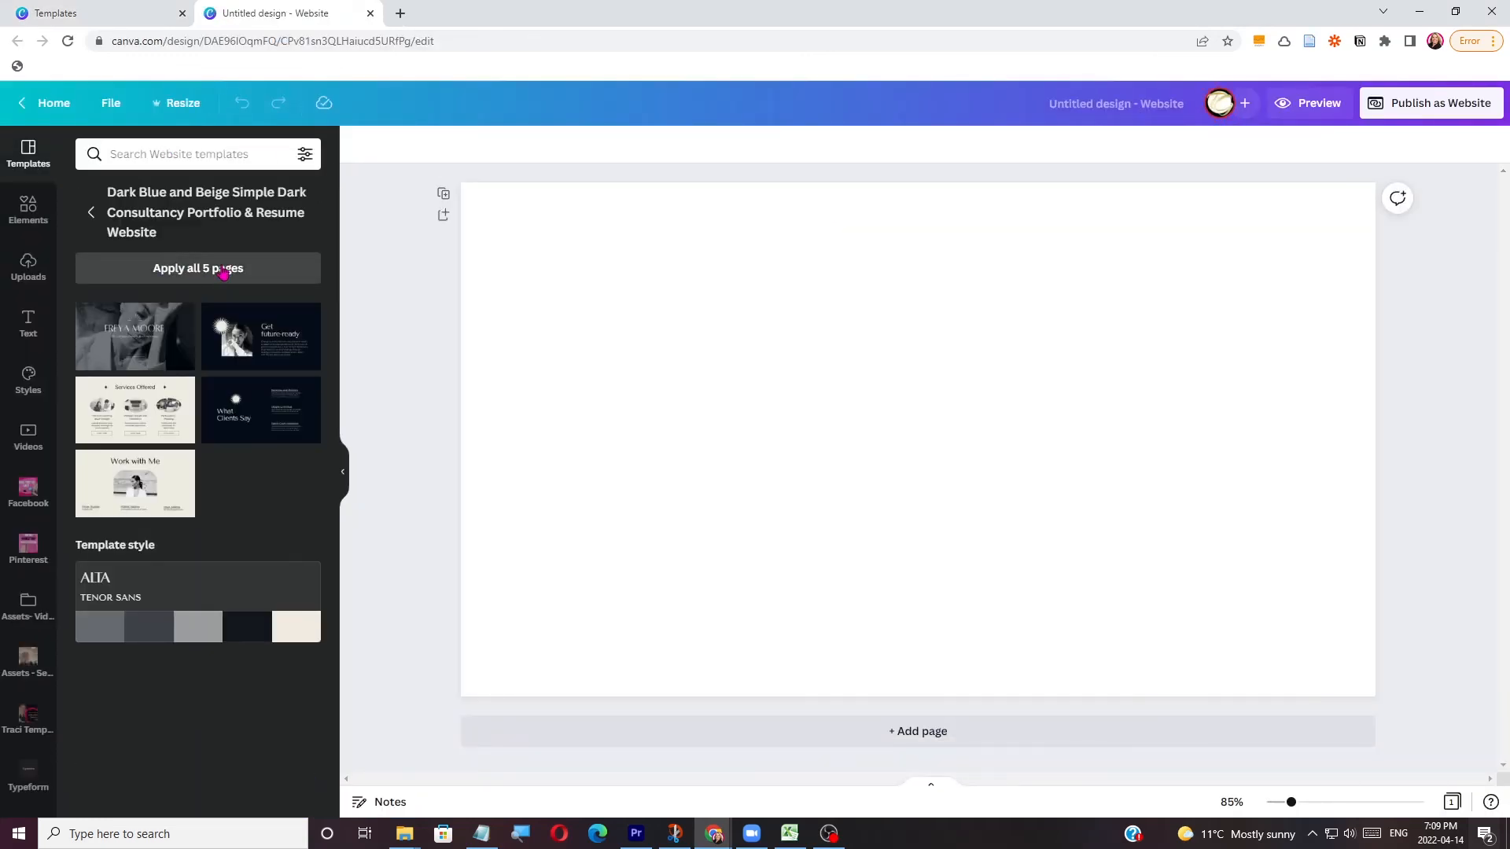
click(224, 273)
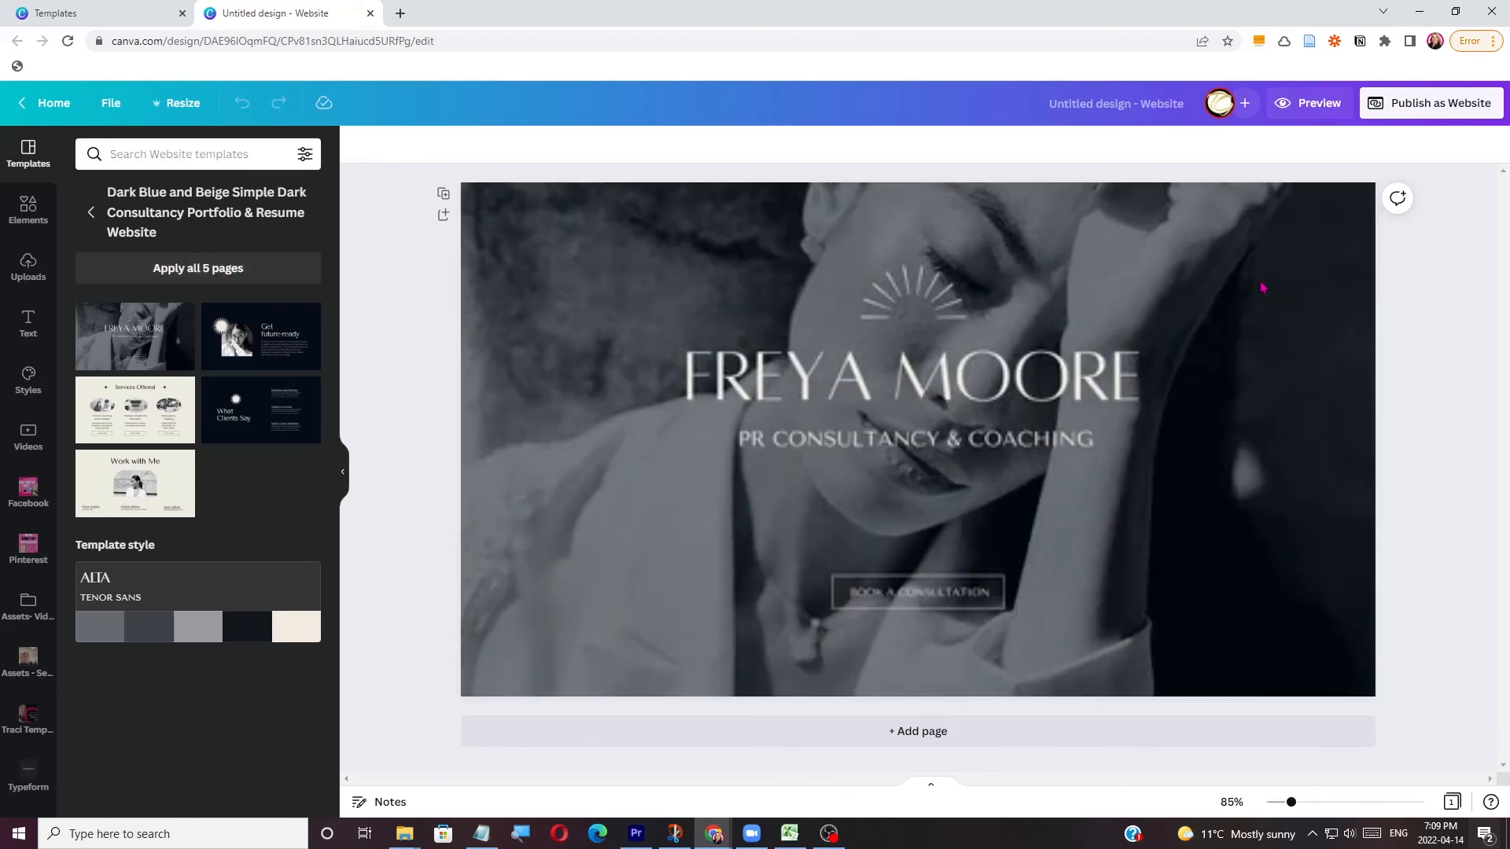
Preview the website from start to end in the desktop, tablet and phone layouts, and close the preview.
click(1328, 108)
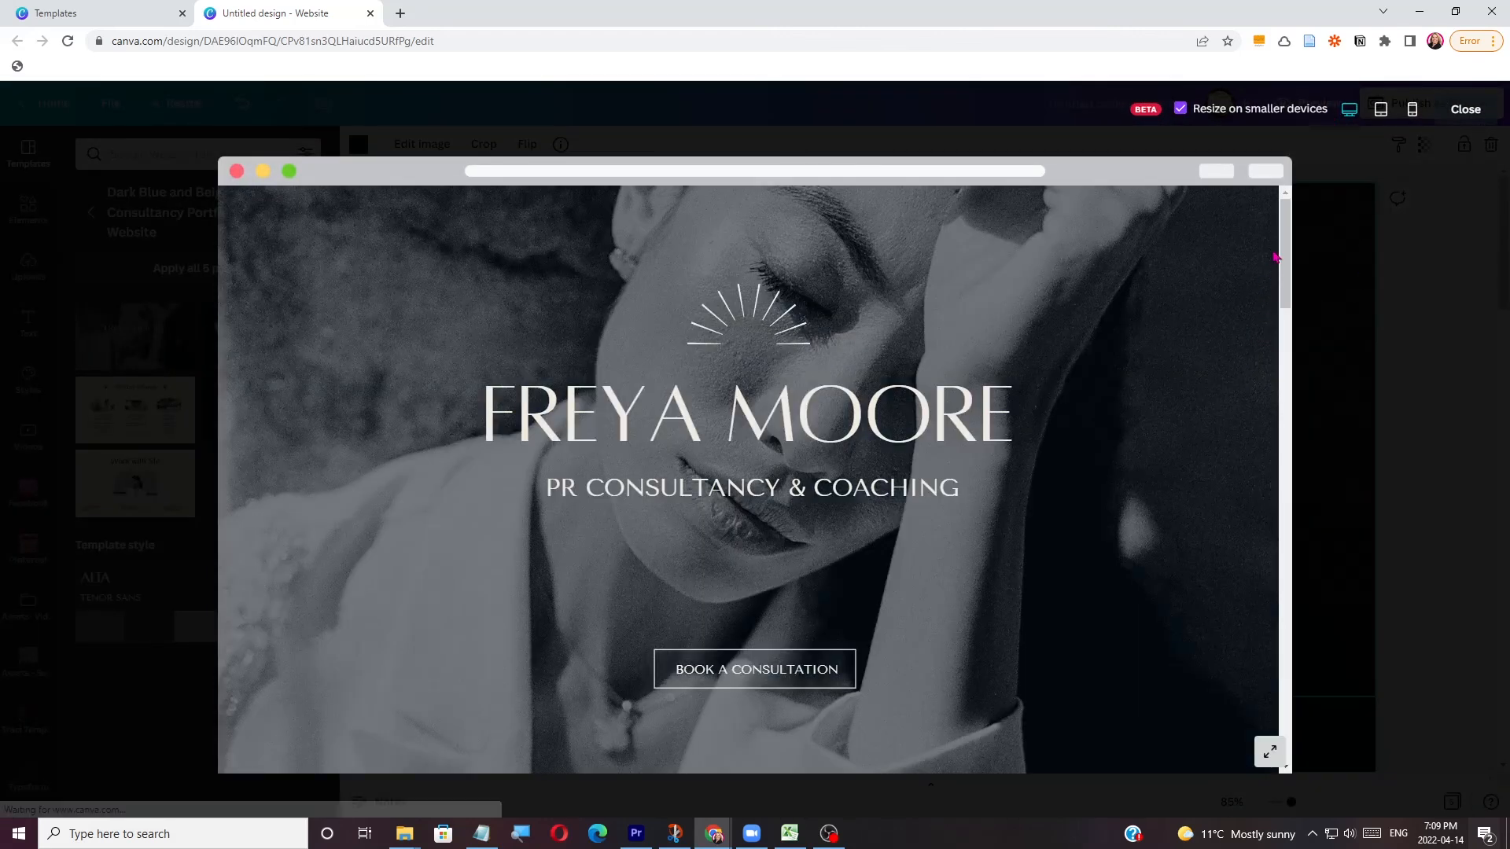
drag(1281, 250, 1246, 722)
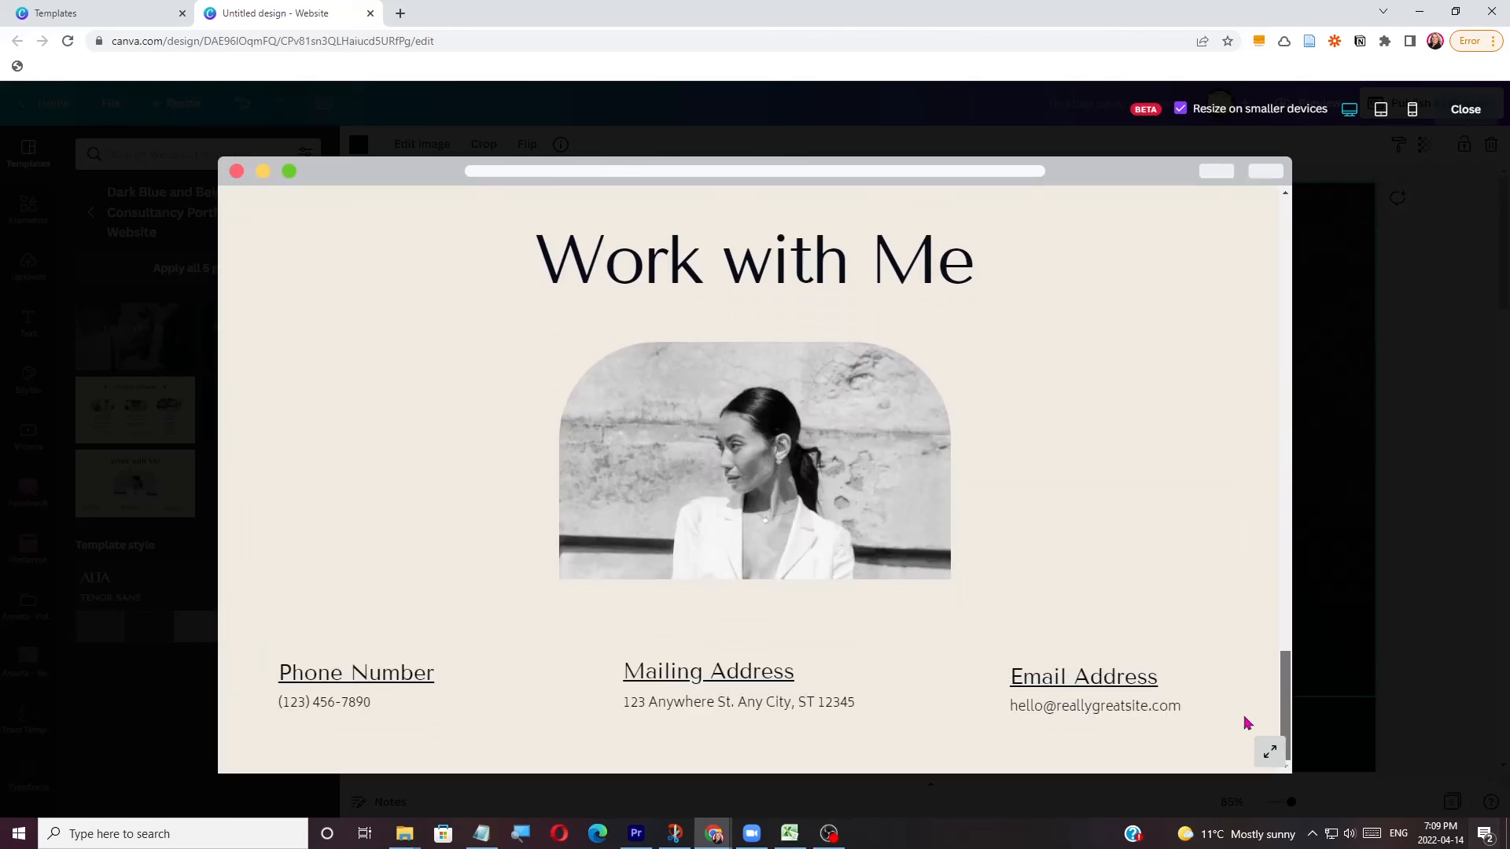
click(1383, 115)
click(1413, 111)
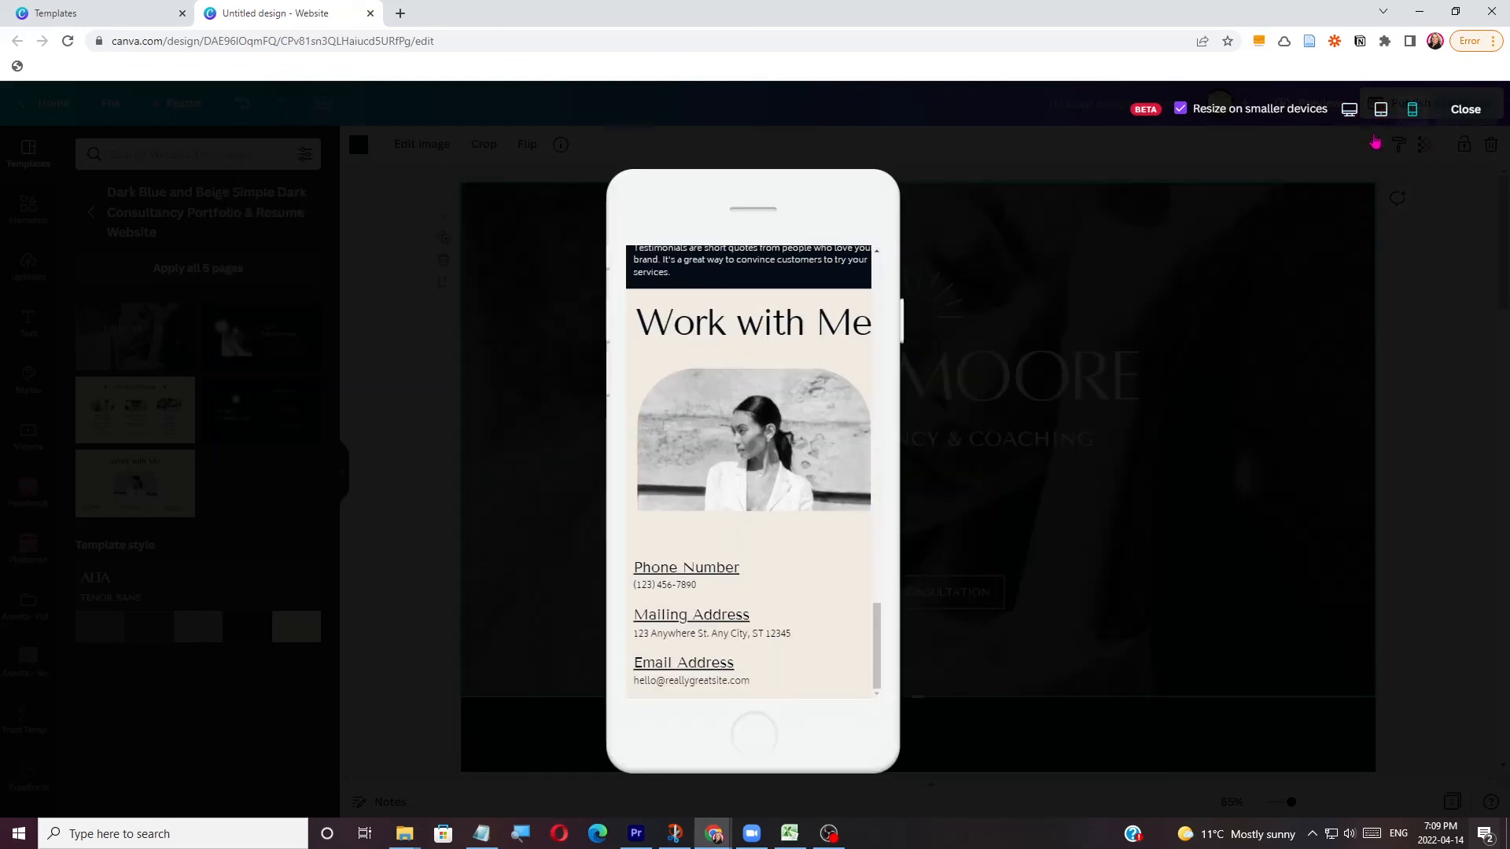
drag(882, 639, 937, 218)
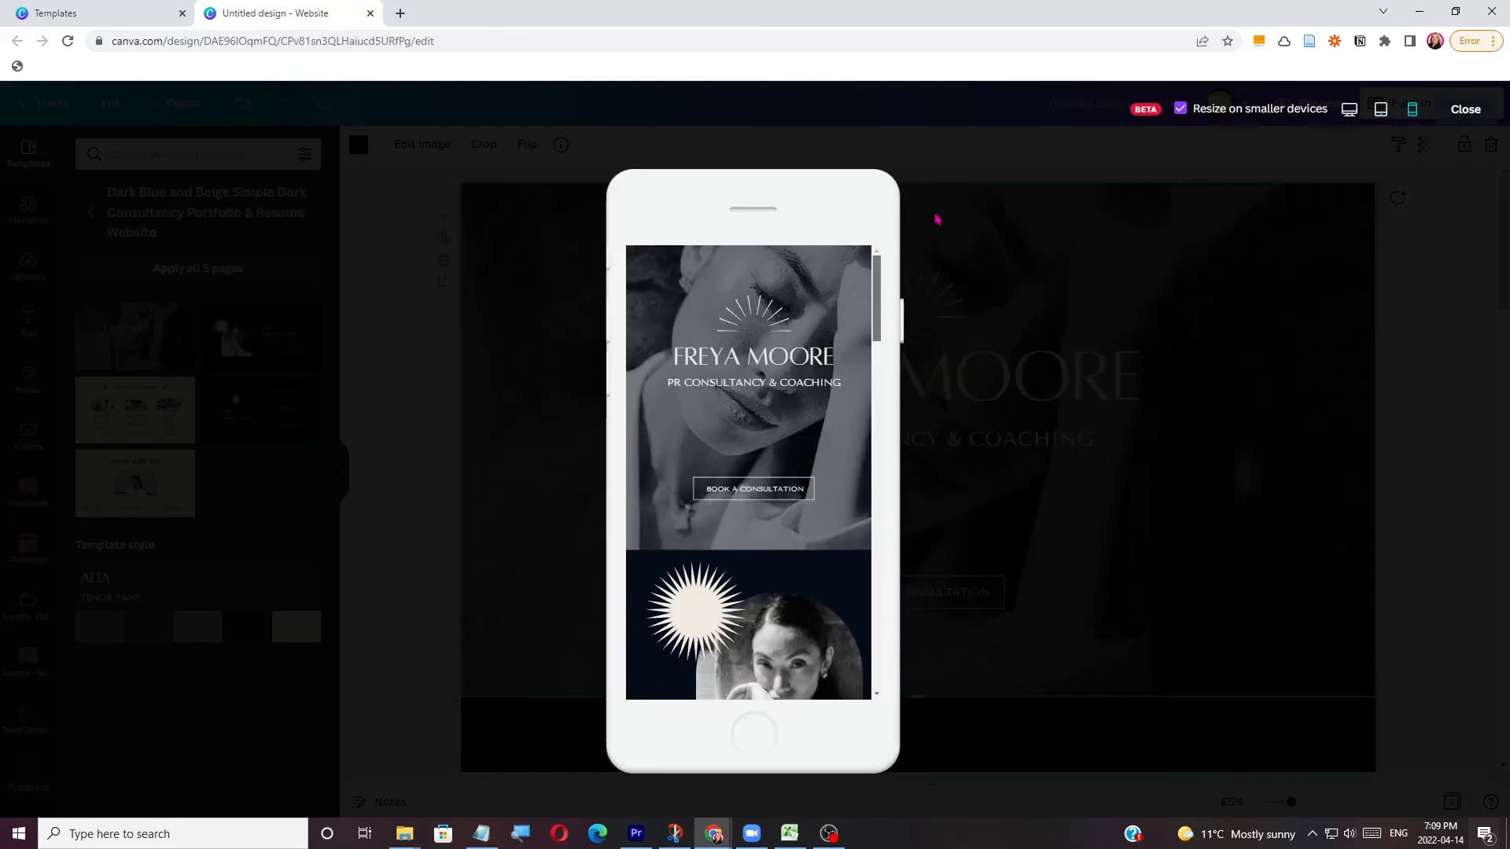
click(1477, 115)
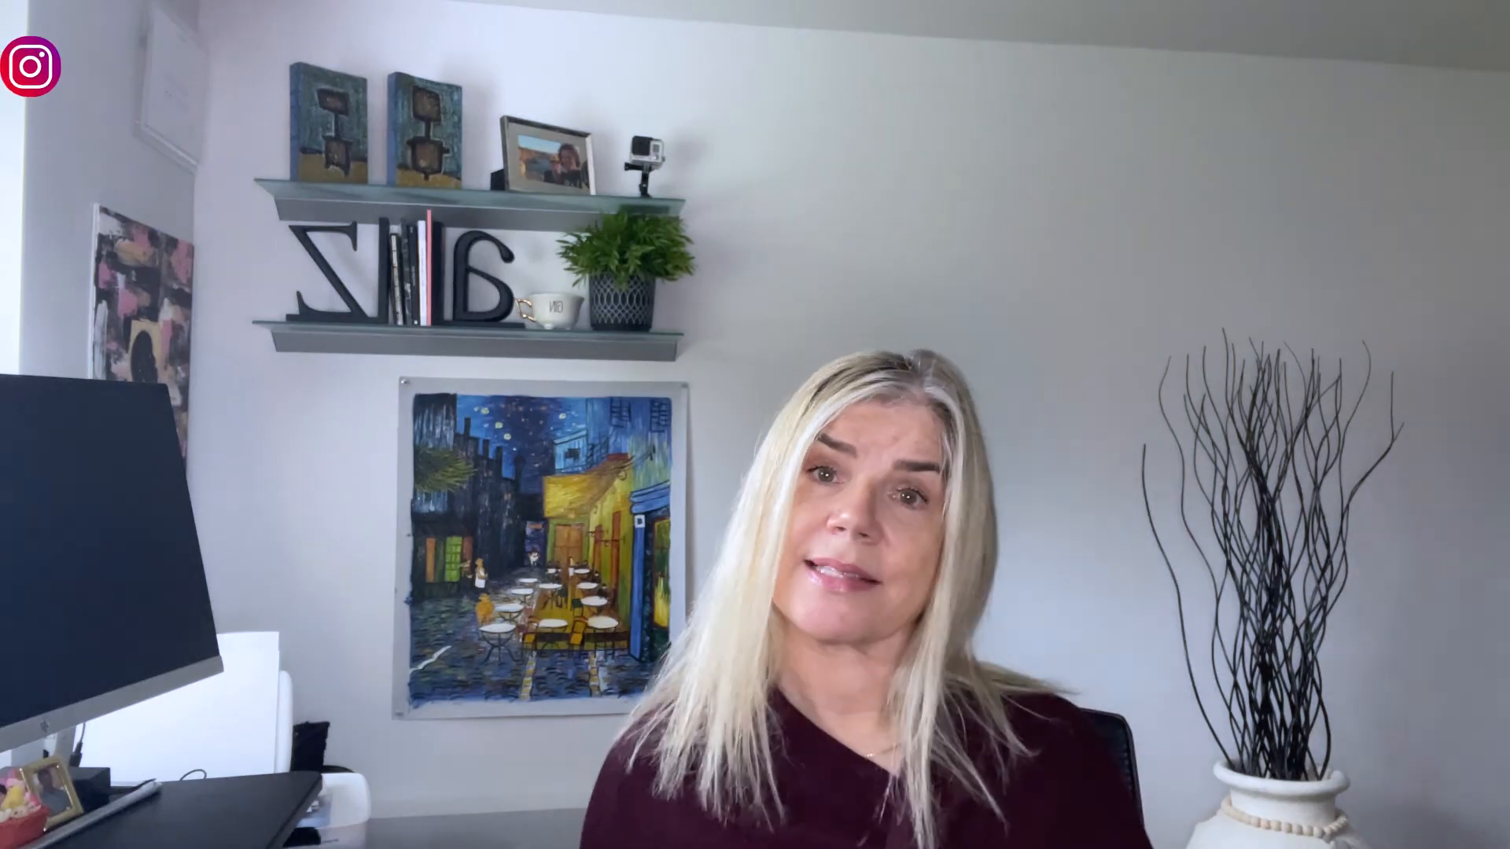